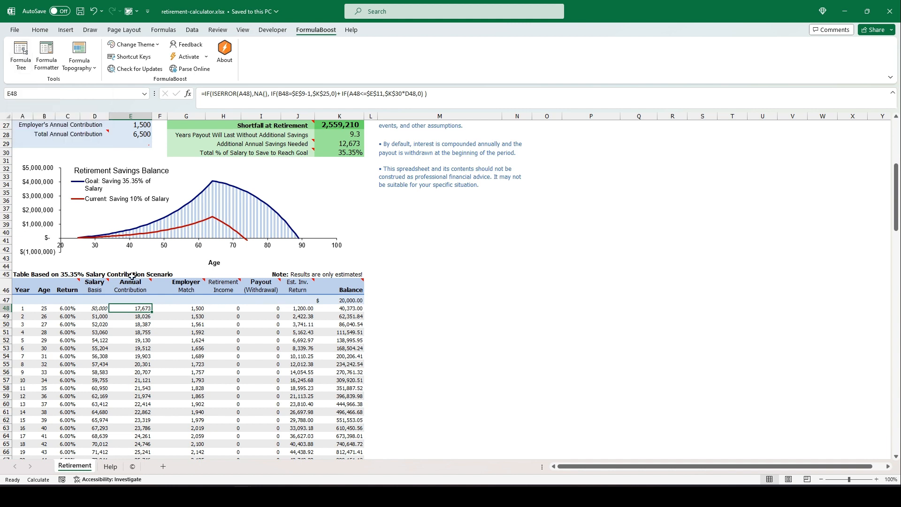
Step: Open the Formula Tree analysis for cell E48 and reposition its window over the worksheet
{"action": "right_click", "coordinate": [126, 309]}
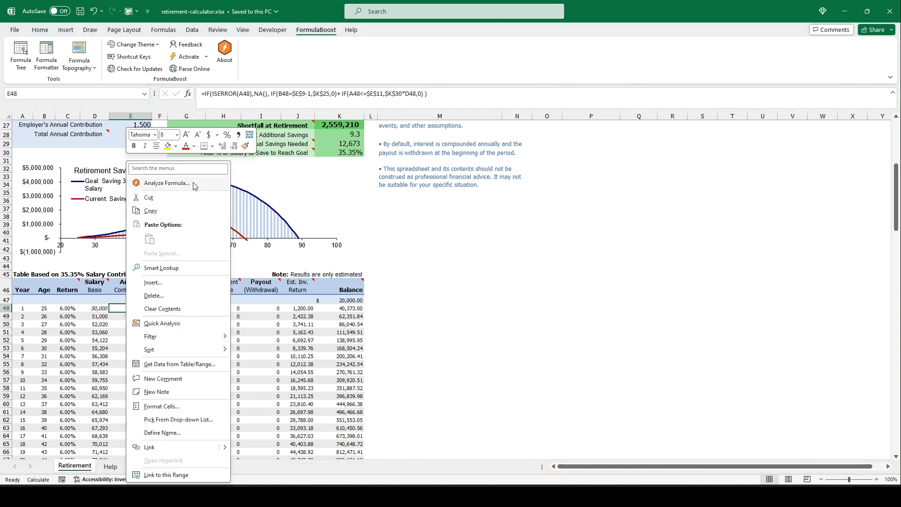
{"action": "left_click", "coordinate": [112, 310]}
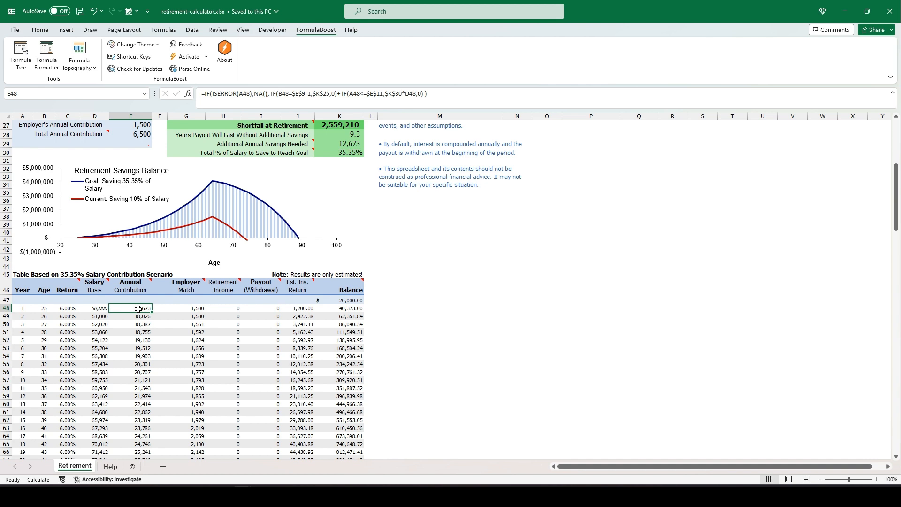
{"action": "key", "text": "ctrl+shift+t"}
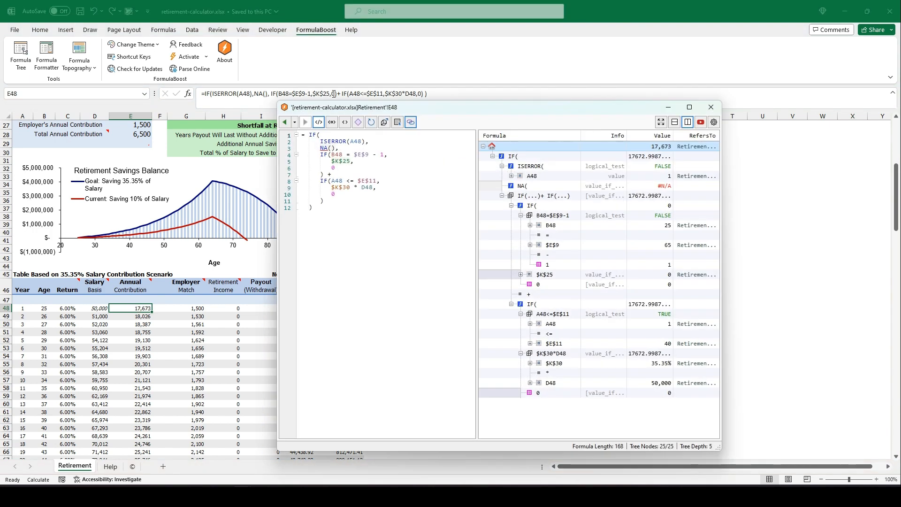
{"action": "left_click_drag", "start_coordinate": [424, 113], "coordinate": [350, 106]}
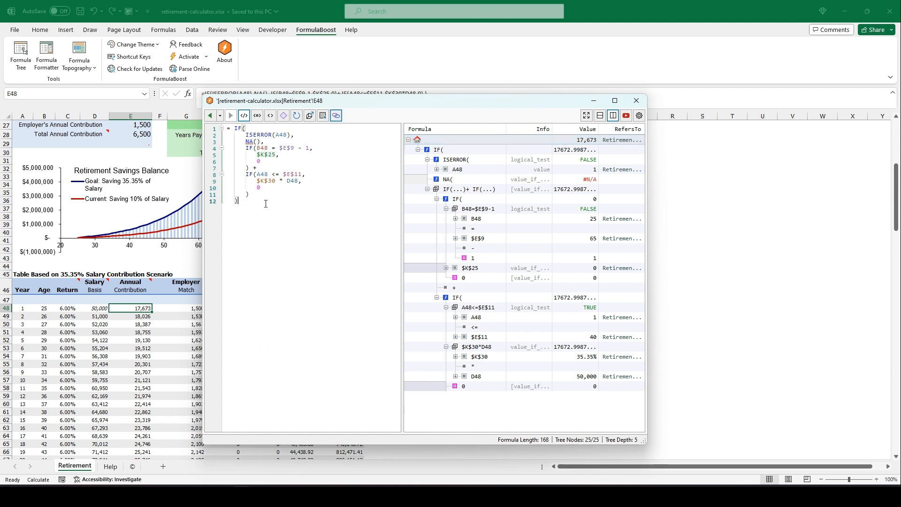
Step: Examine the formatted E48 formula in the editor pane and widen the analysis window to fit the tree columns
{"action": "left_click_drag", "start_coordinate": [268, 207], "coordinate": [212, 125]}
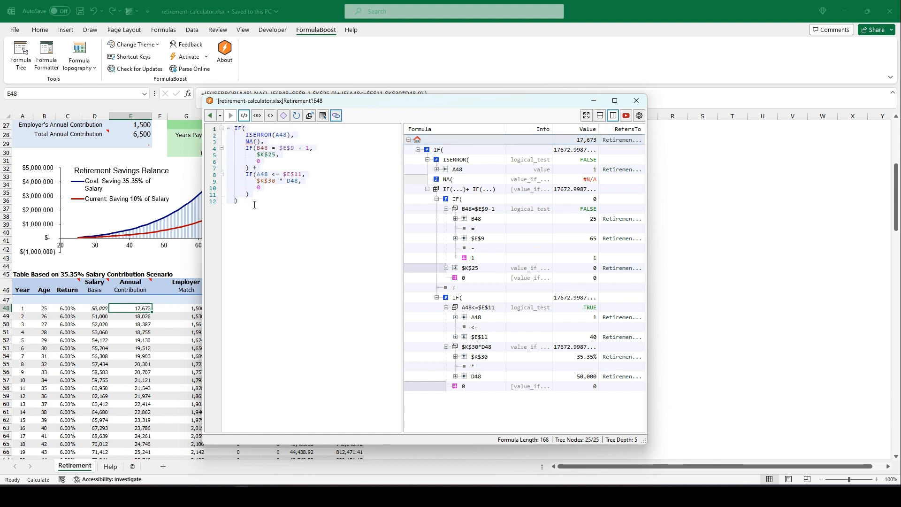
{"action": "left_click", "coordinate": [243, 129]}
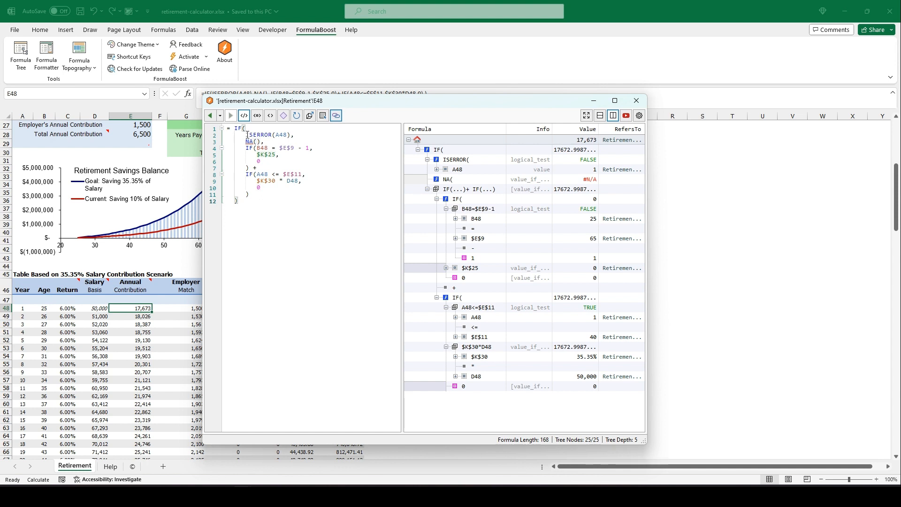
{"action": "left_click", "coordinate": [277, 147]}
{"action": "left_click", "coordinate": [280, 203]}
{"action": "left_click_drag", "start_coordinate": [648, 161], "coordinate": [715, 162]}
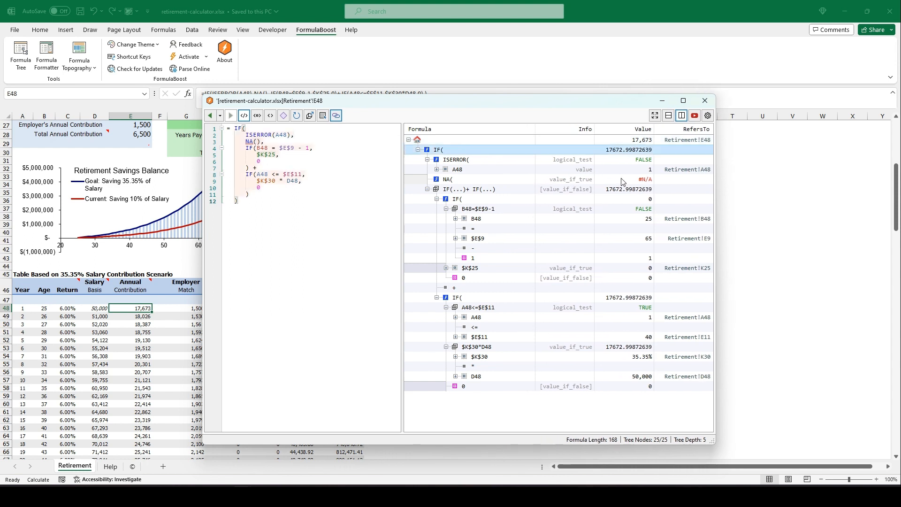
Step: Walk through the outer IF, its ISERROR logical test and the A48 argument in the formula tree
{"action": "key", "text": "Down"}
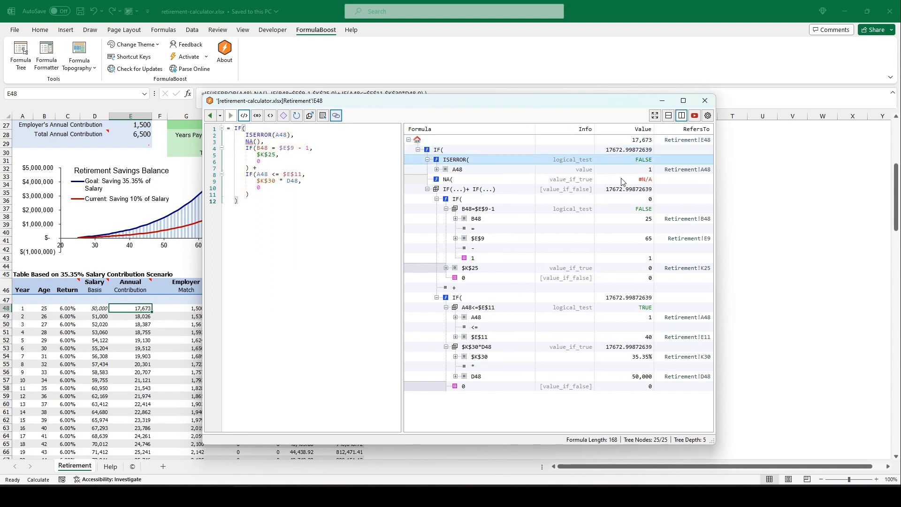
{"action": "key", "text": "Left"}
{"action": "key", "text": "Right"}
{"action": "key", "text": "Left"}
{"action": "key", "text": "Right"}
{"action": "key", "text": "Down"}
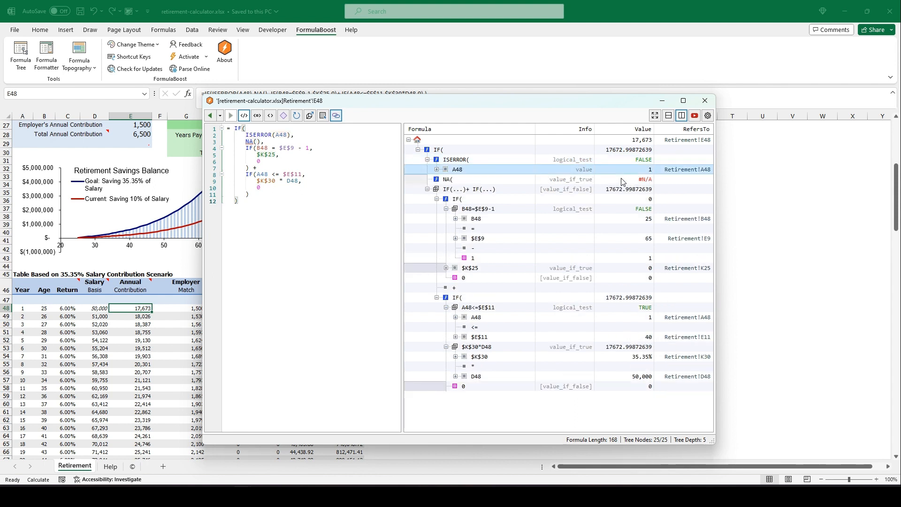
{"action": "key", "text": "Up"}
{"action": "key", "text": "Up"}
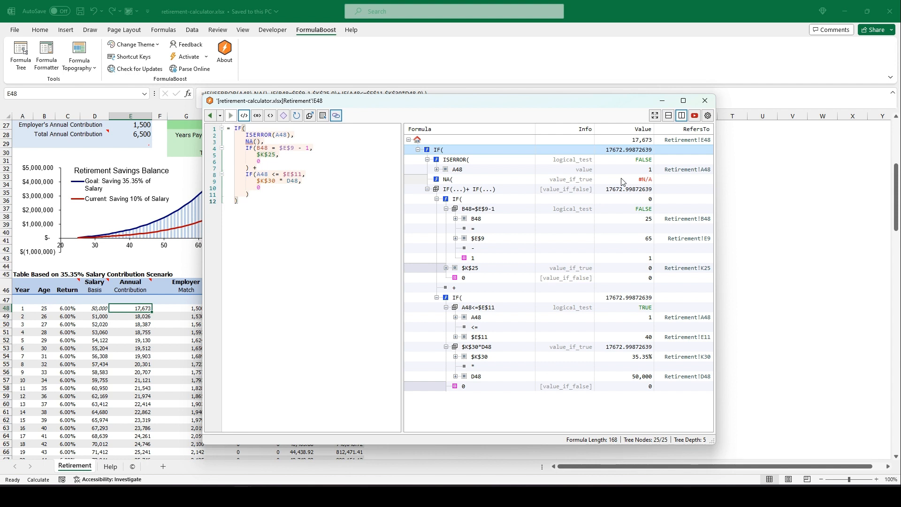
{"action": "key", "text": "Up"}
{"action": "key", "text": "Down"}
{"action": "key", "text": "Down"}
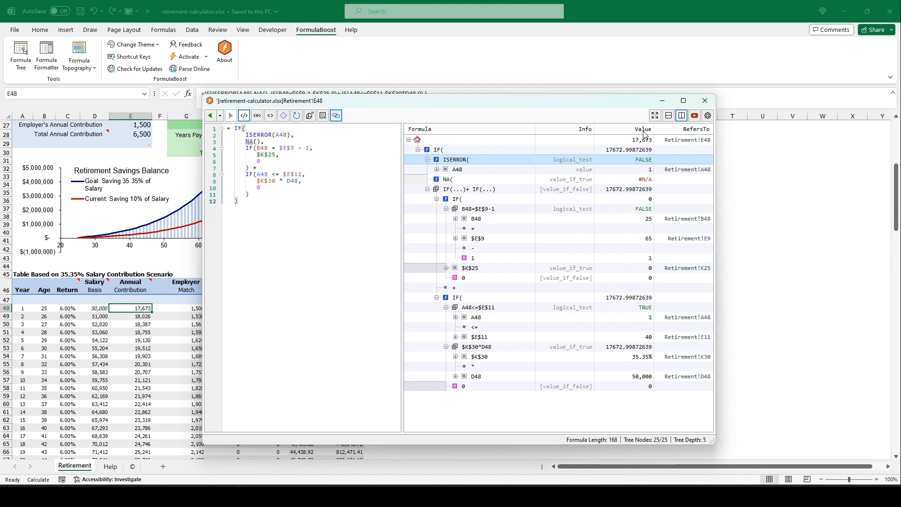
{"action": "key", "text": "Down"}
{"action": "key", "text": "Up"}
{"action": "key", "text": "Up"}
{"action": "key", "text": "Down"}
Step: Collapse all nodes at the ISERROR level and examine the outer IF's logical_test, value_if_true and value_if_false arguments
{"action": "key", "text": "ctrl+Left"}
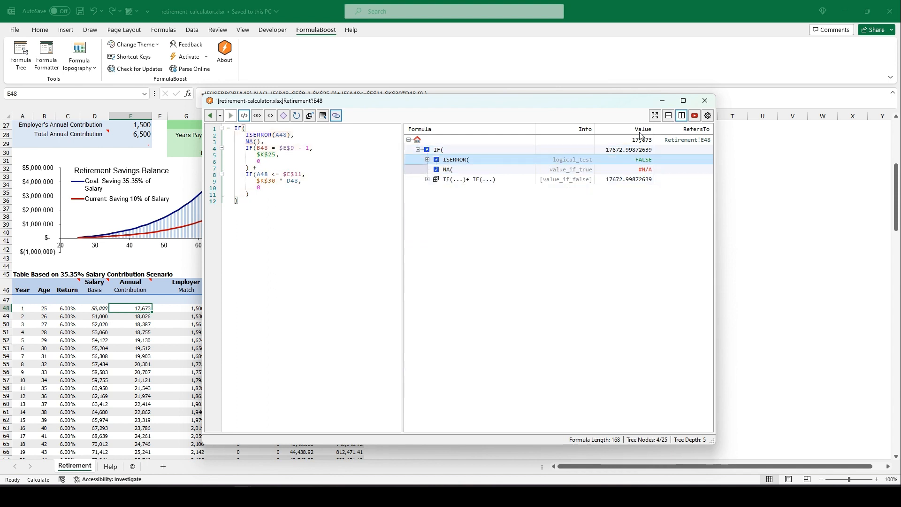
{"action": "key", "text": "Up"}
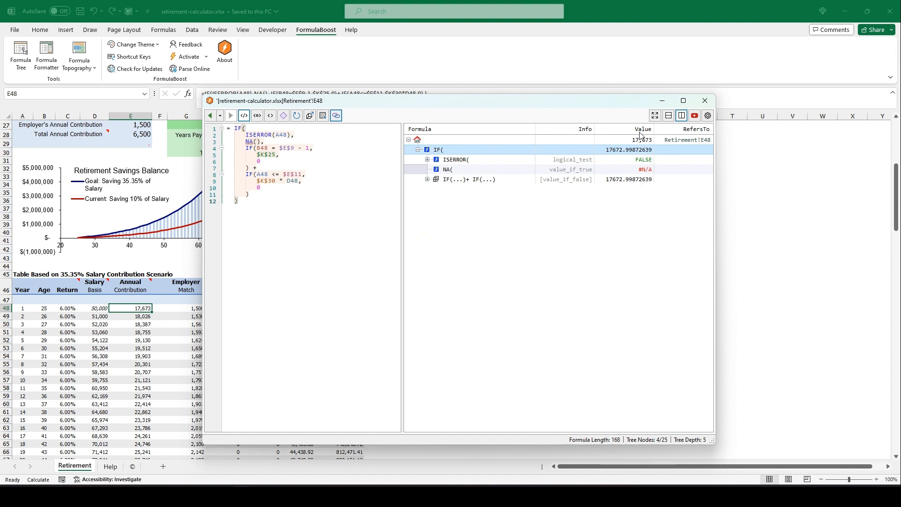
{"action": "key", "text": "Down"}
{"action": "key", "text": "Down"}
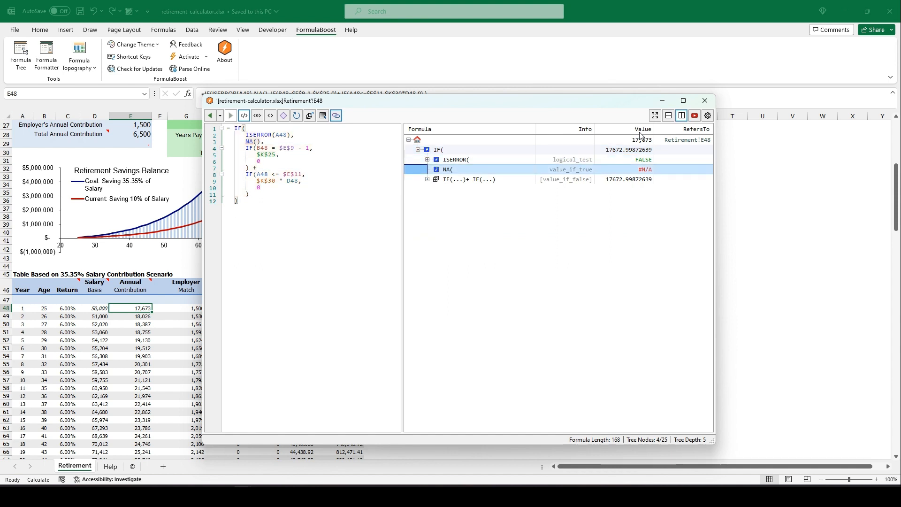
{"action": "key", "text": "Up"}
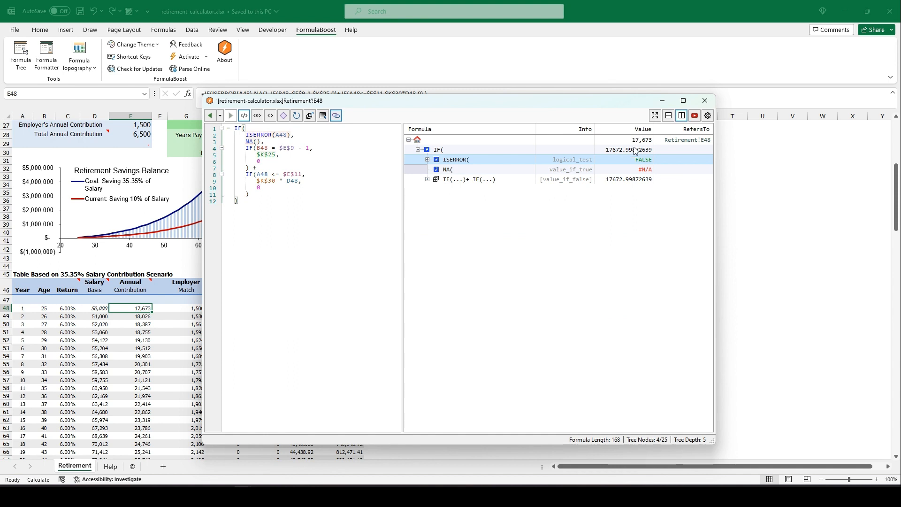
{"action": "key", "text": "Right"}
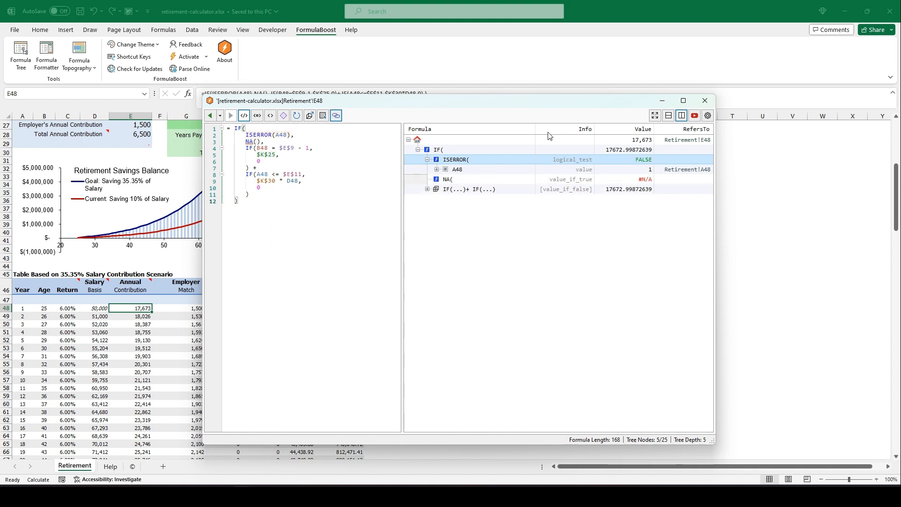
{"action": "key", "text": "Down"}
{"action": "key", "text": "Left"}
{"action": "key", "text": "Left"}
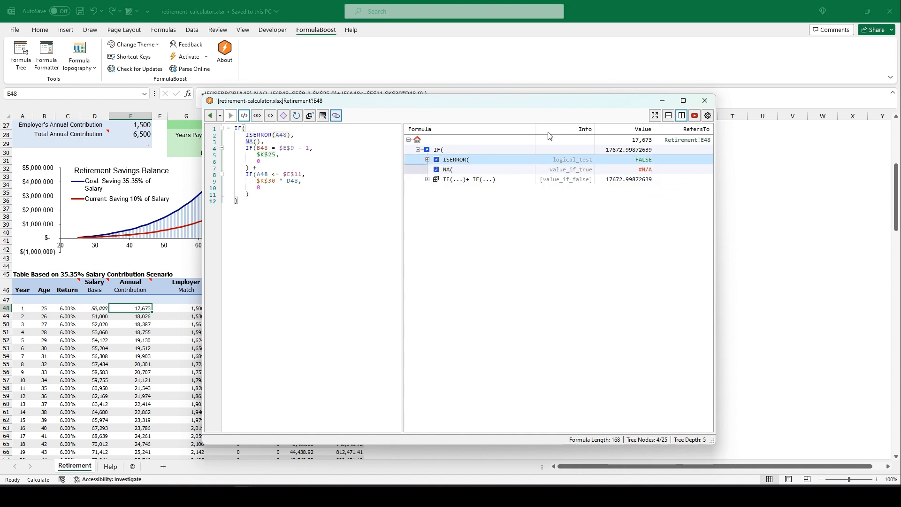
{"action": "key", "text": "Down"}
{"action": "key", "text": "Down"}
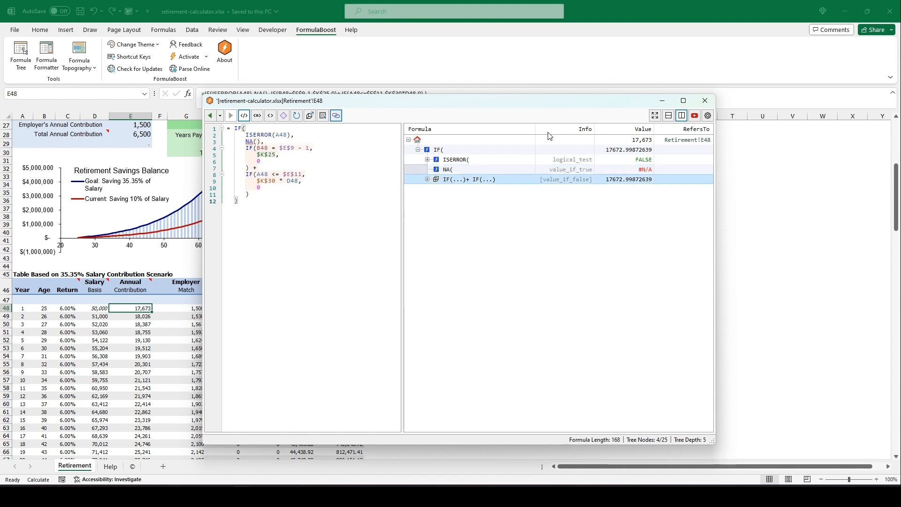
Step: Expand the outer IF's value_if_false branch and collapse all nodes at the level of its two inner IF functions
{"action": "key", "text": "Right"}
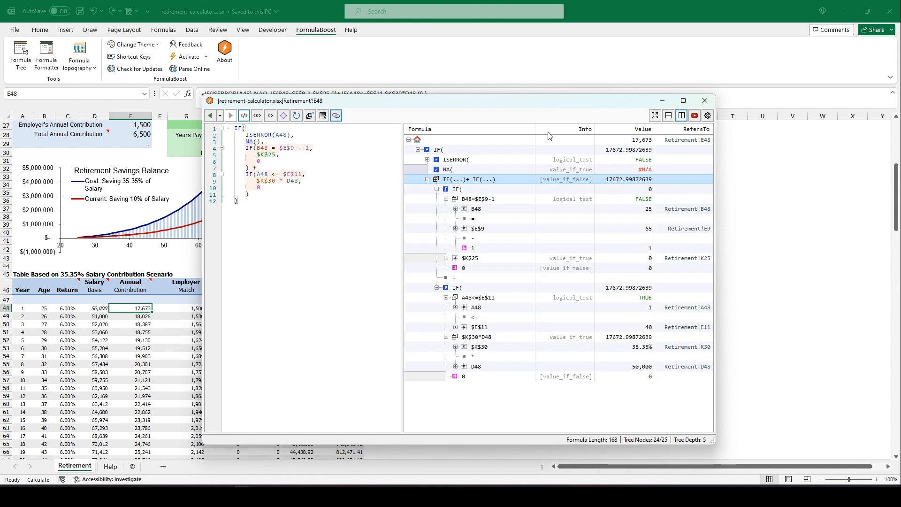
{"action": "key", "text": "Down"}
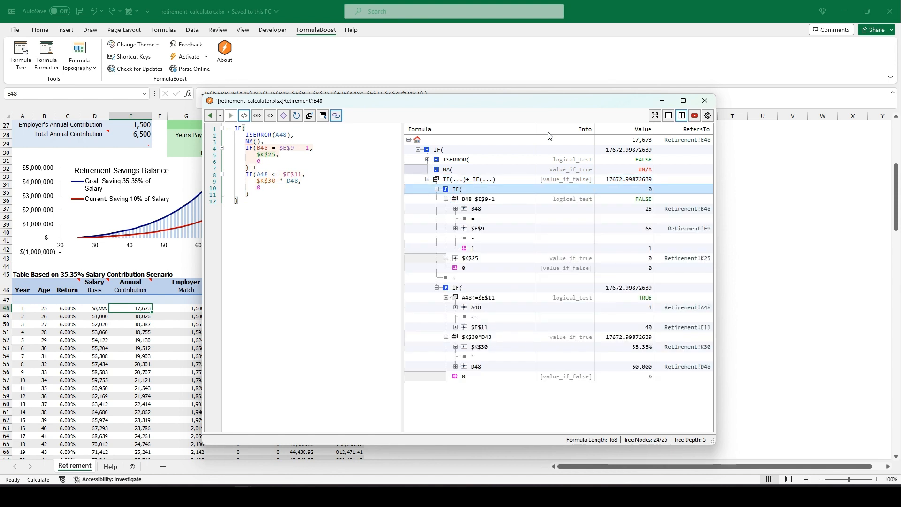
{"action": "right_click", "coordinate": [492, 189]}
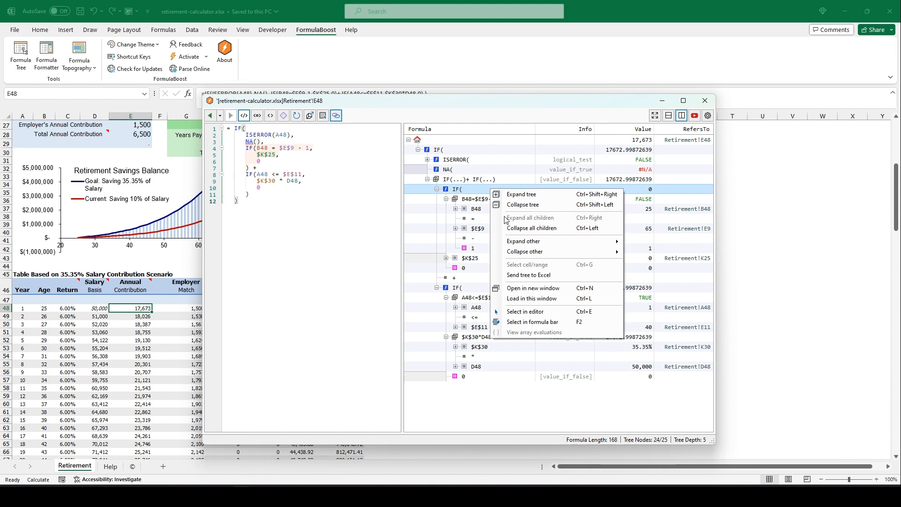
{"action": "mouse_move", "coordinate": [558, 254]}
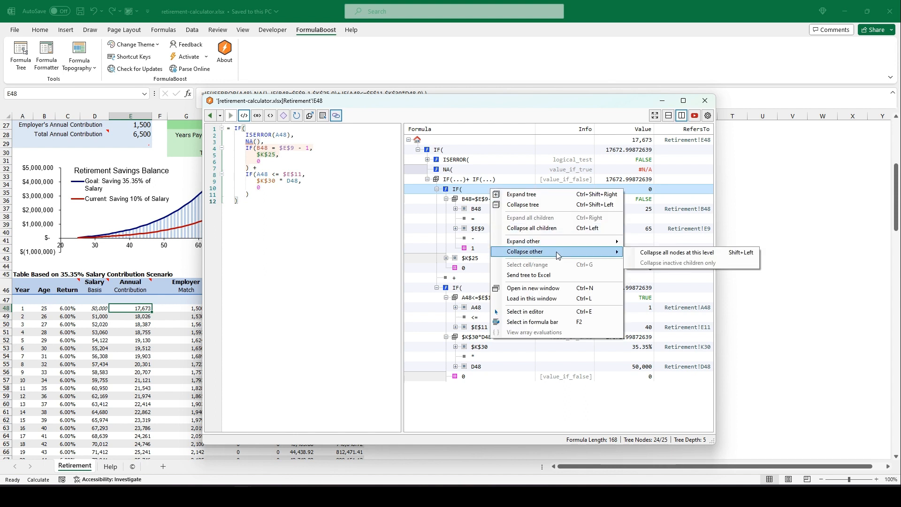
{"action": "left_click", "coordinate": [678, 253]}
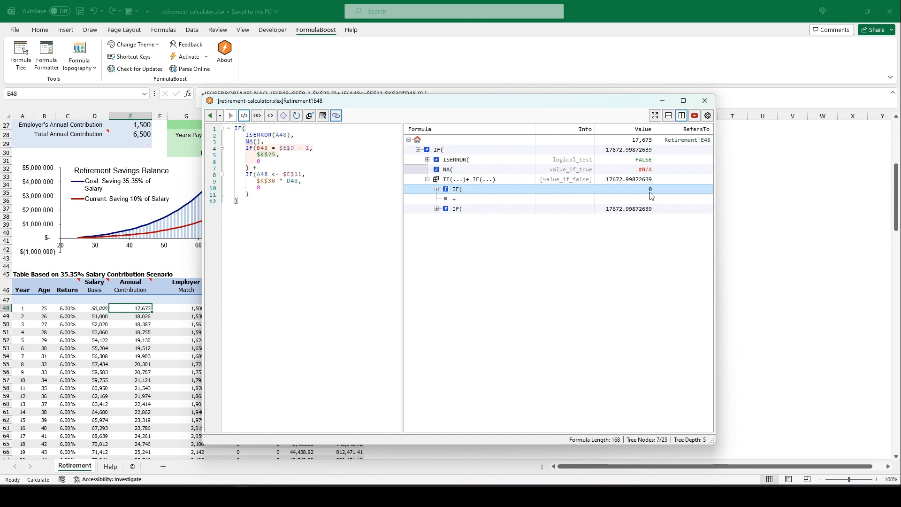
Step: Expand the second inner IF, collapse its arguments, and examine the A48<=$E$11 test and the components of $K$30*D48
{"action": "left_click", "coordinate": [632, 212]}
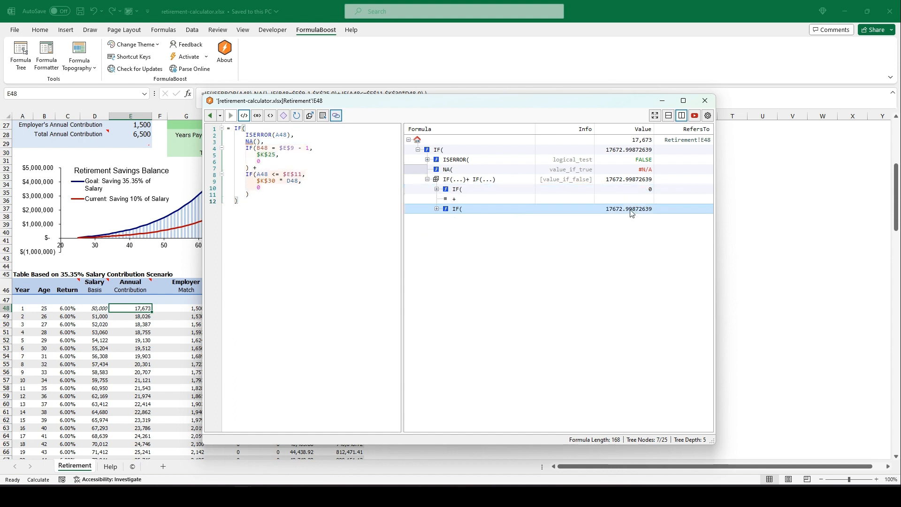
{"action": "left_click", "coordinate": [437, 209]}
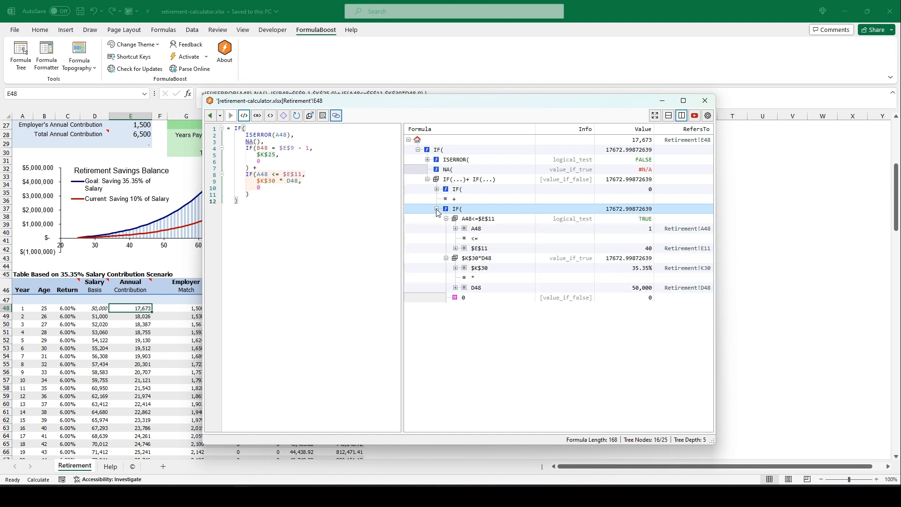
{"action": "left_click", "coordinate": [489, 221]}
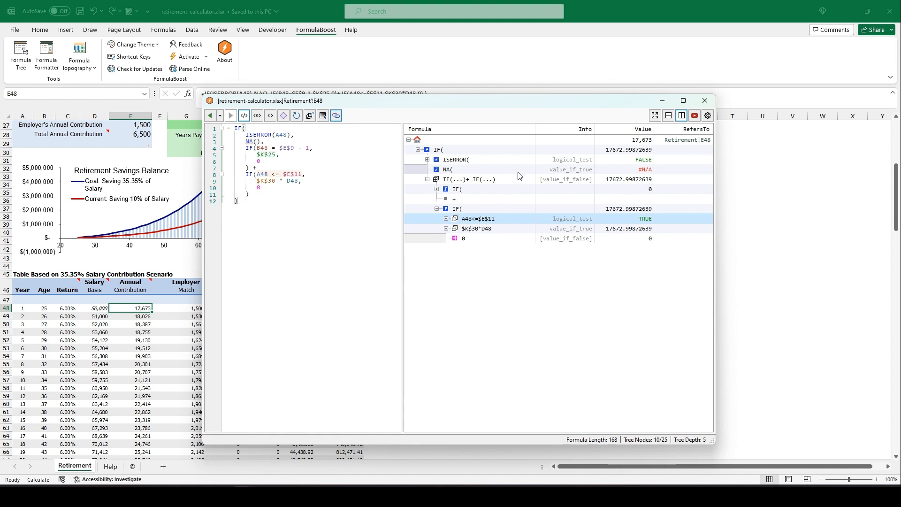
{"action": "left_click", "coordinate": [505, 232]}
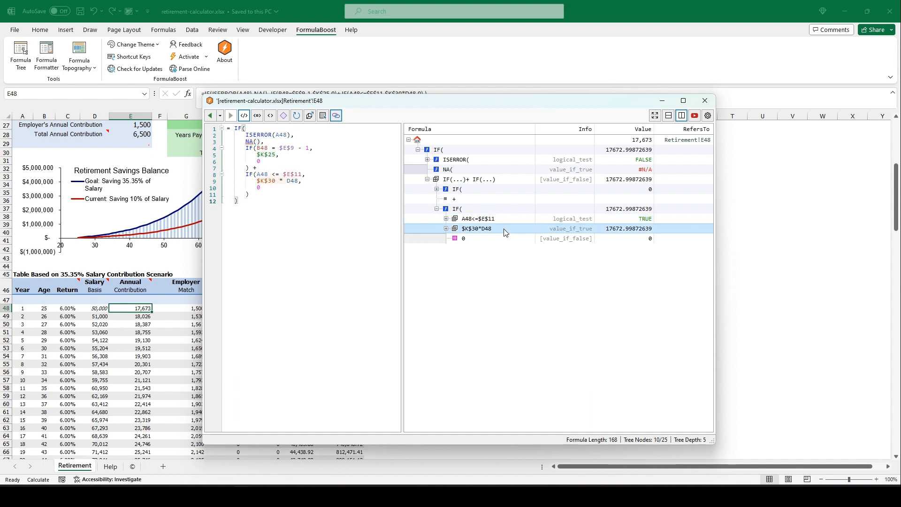
{"action": "left_click", "coordinate": [447, 229]}
{"action": "left_click", "coordinate": [484, 261]}
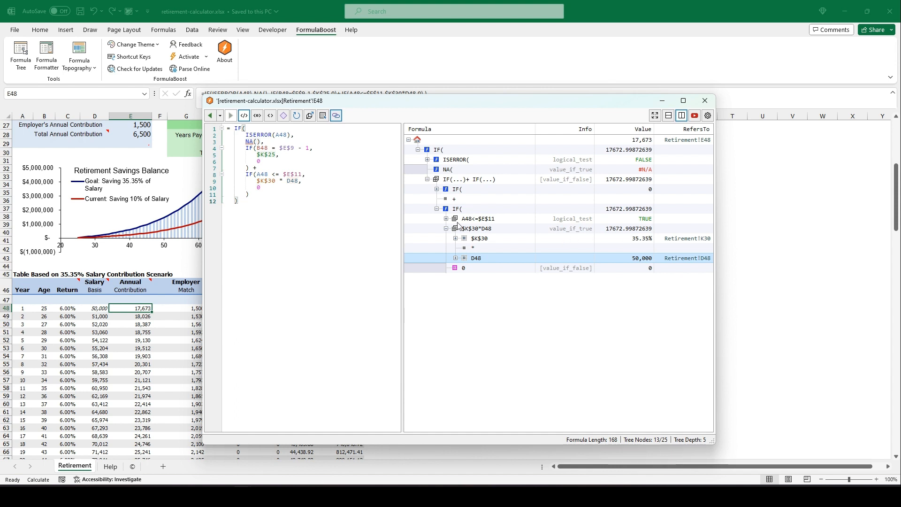
{"action": "left_click", "coordinate": [479, 230]}
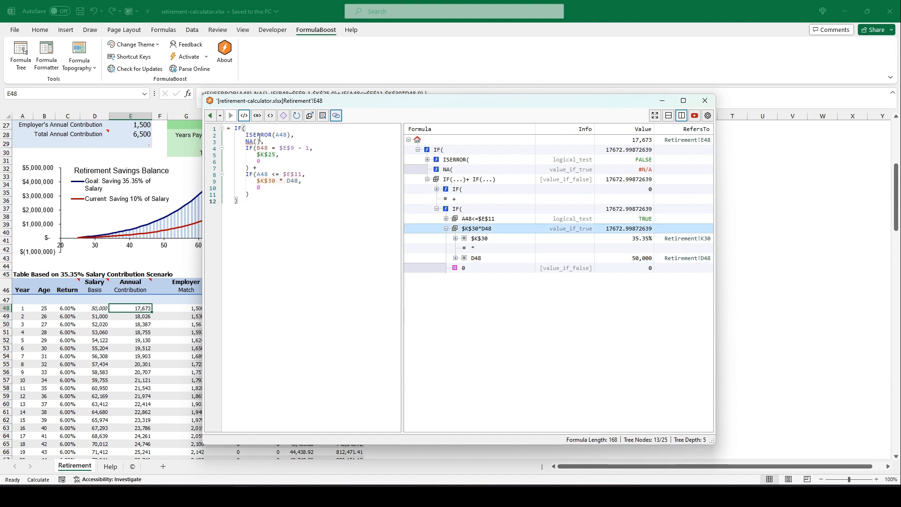
Step: Move the analysis window down to uncover the formula bar and collapse the second inner IF
{"action": "left_click_drag", "start_coordinate": [319, 102], "coordinate": [319, 121]}
{"action": "key", "text": "Up"}
{"action": "key", "text": "Up"}
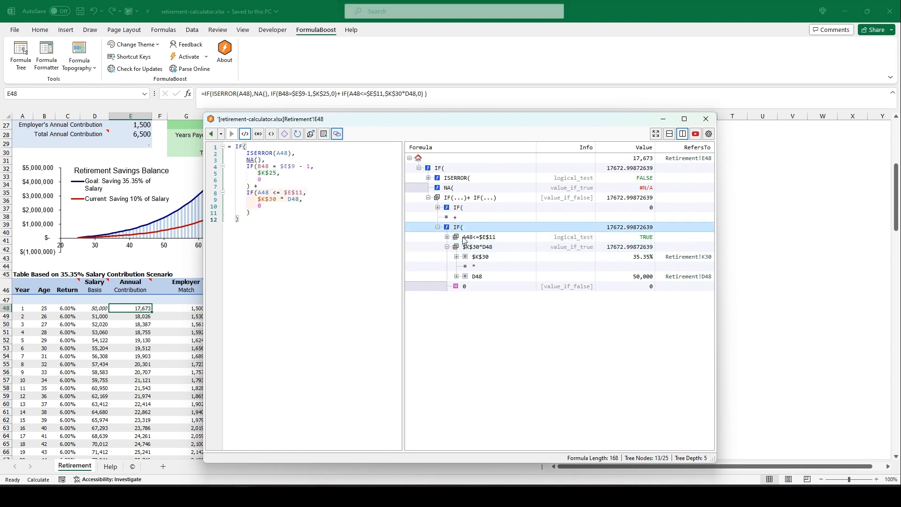
{"action": "key", "text": "Left"}
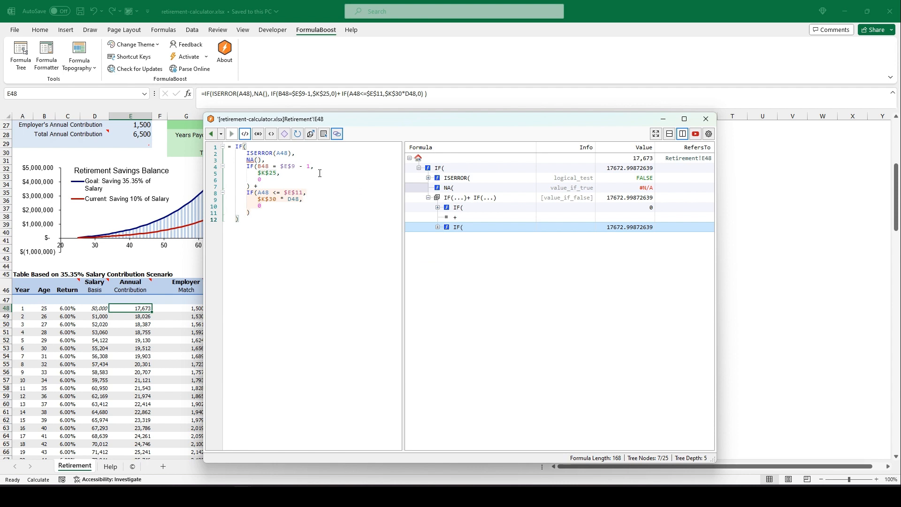
Step: Expand the entire formula tree from its root and examine the ISERROR test and the value_if_false branch
{"action": "right_click", "coordinate": [444, 160]}
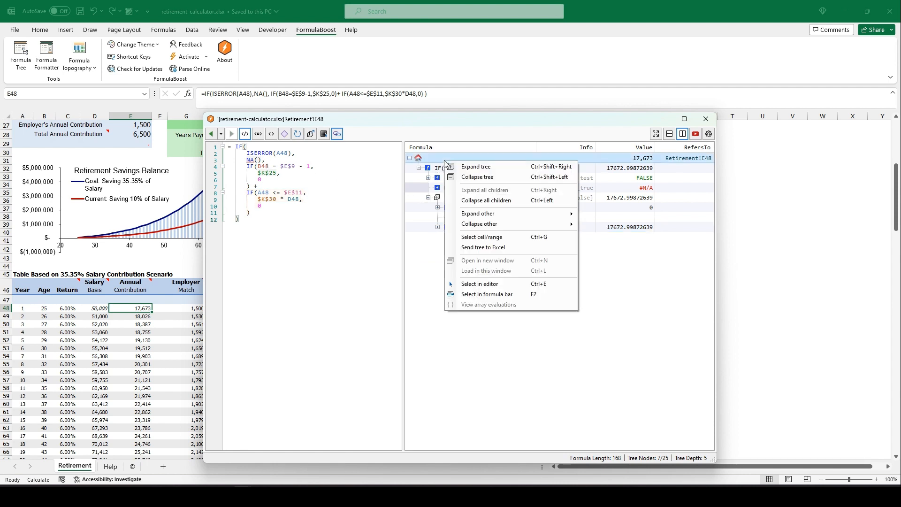
{"action": "left_click", "coordinate": [453, 167]}
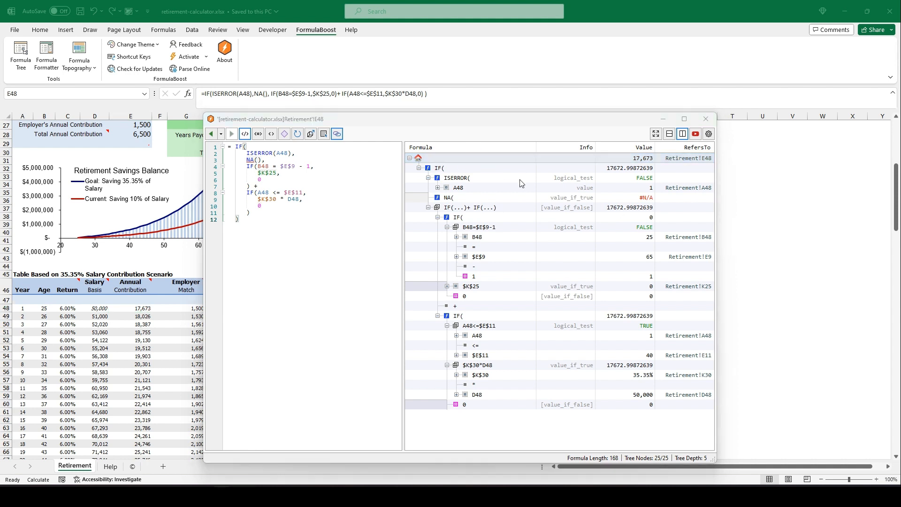
{"action": "left_click", "coordinate": [477, 179]}
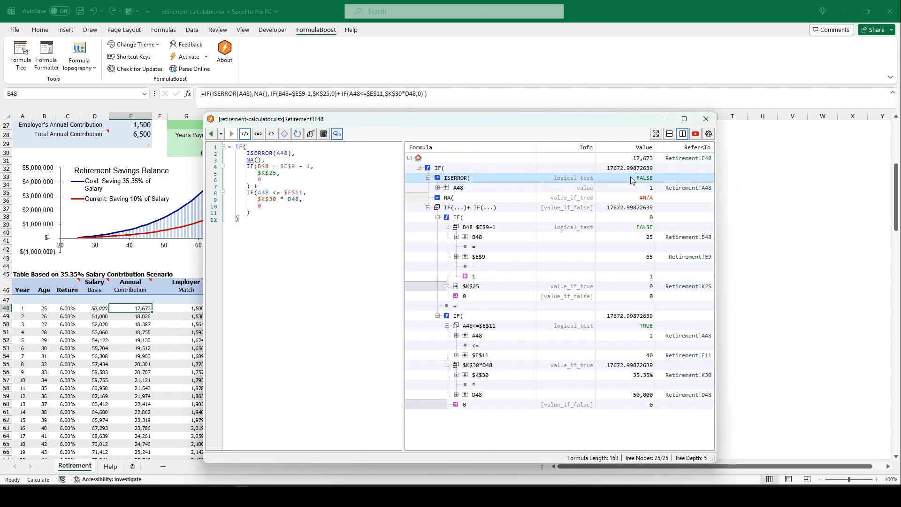
{"action": "left_click", "coordinate": [623, 210]}
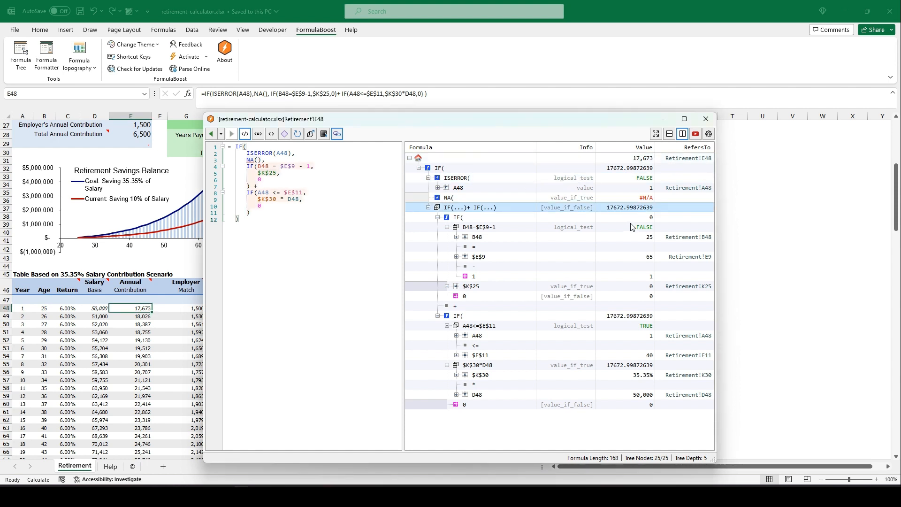
Step: Switch FormulaBoost to the Dark Theme and check how the ISERROR, NA, and value_if_false nodes look in it
{"action": "left_click", "coordinate": [633, 229]}
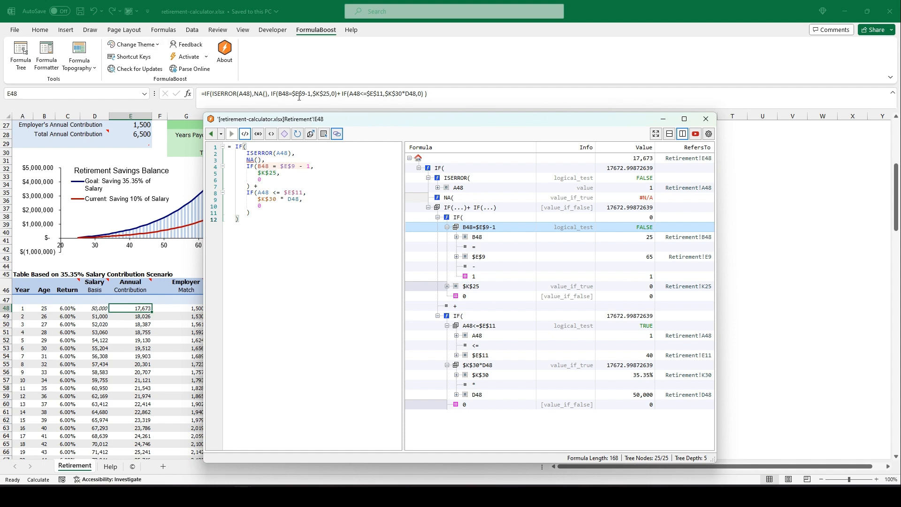
{"action": "left_click", "coordinate": [145, 43]}
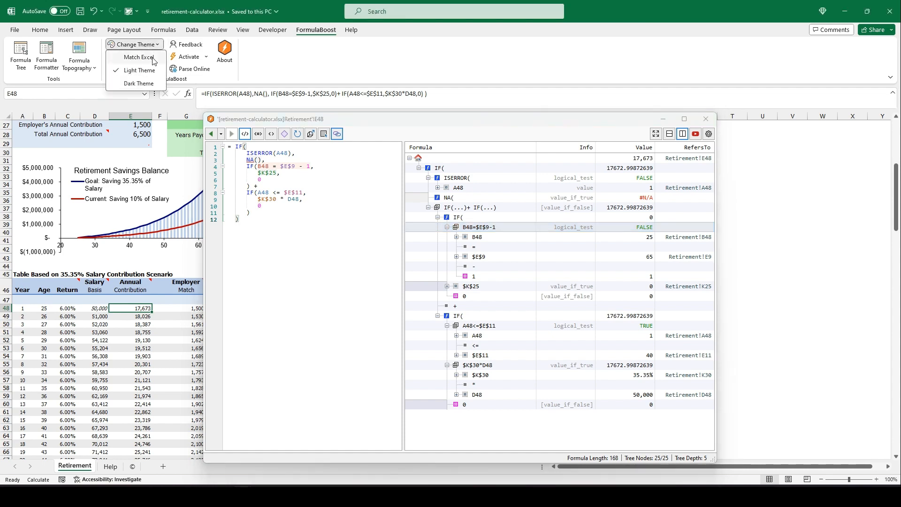
{"action": "left_click", "coordinate": [142, 86]}
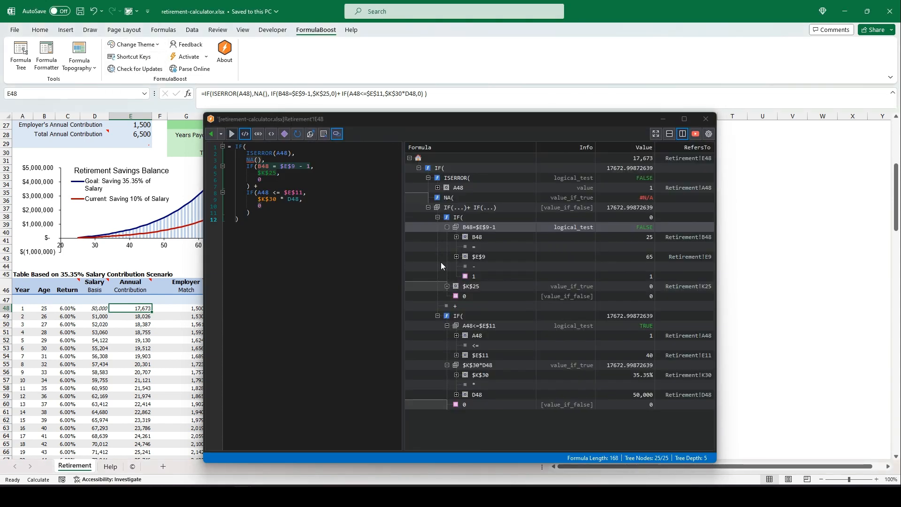
{"action": "left_click", "coordinate": [489, 200]}
{"action": "left_click", "coordinate": [491, 181]}
{"action": "left_click", "coordinate": [483, 190]}
{"action": "left_click", "coordinate": [480, 197]}
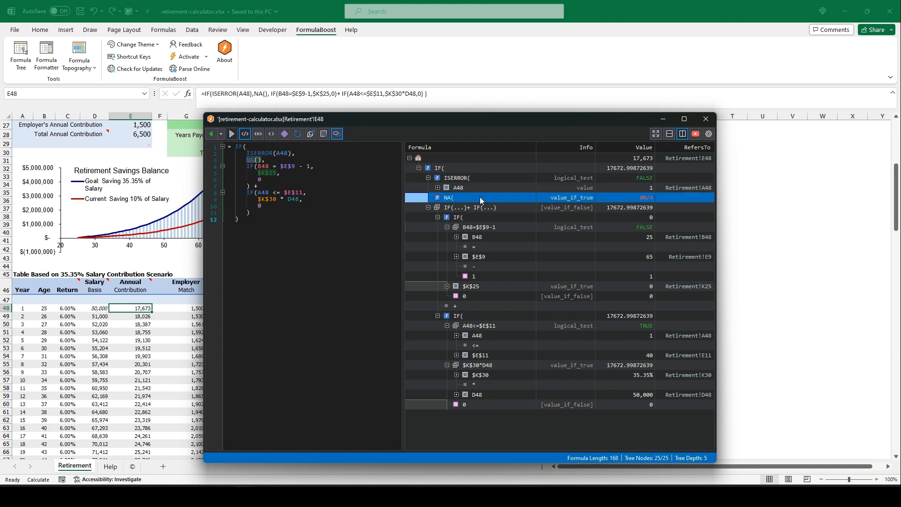
{"action": "left_click", "coordinate": [483, 208]}
Step: Return FormulaBoost to the Light Theme and move the analysis window up to just below the formula bar
{"action": "left_click", "coordinate": [146, 45]}
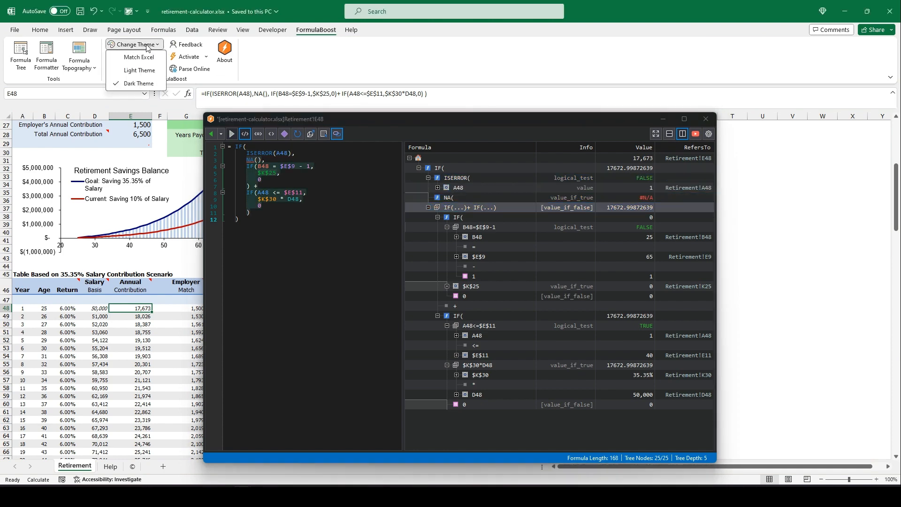
{"action": "left_click", "coordinate": [146, 72]}
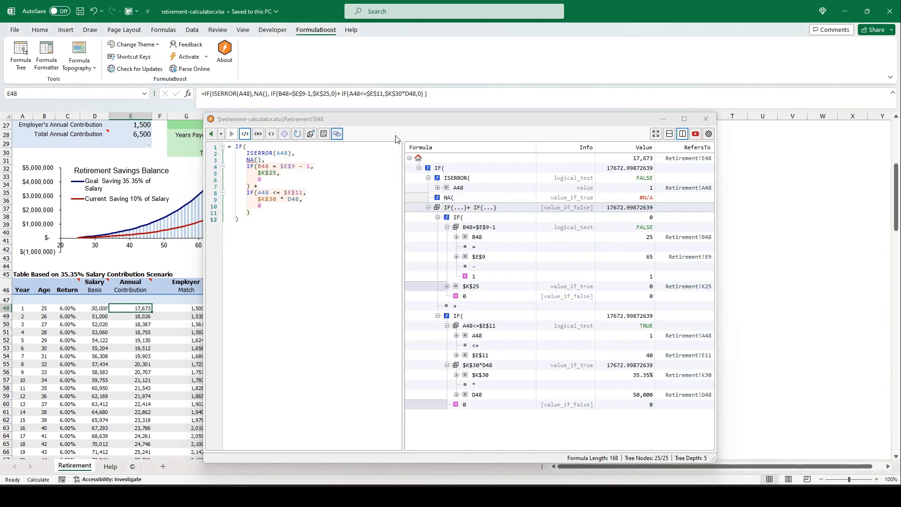
{"action": "left_click_drag", "start_coordinate": [395, 119], "coordinate": [369, 112]}
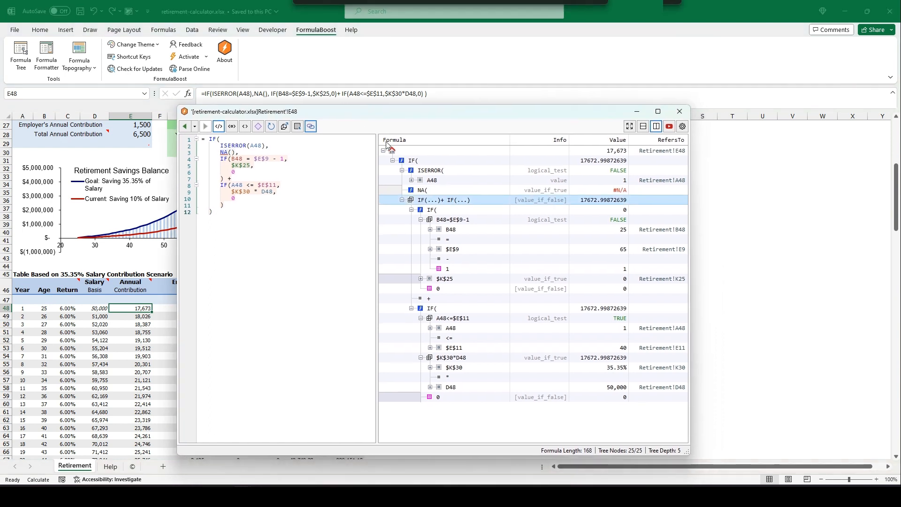
Step: Examine which parts of the formatted formula correspond to the ISERROR, NA, value_if_false, B48, and $E$9 nodes
{"action": "left_click", "coordinate": [441, 172]}
{"action": "left_click", "coordinate": [445, 190]}
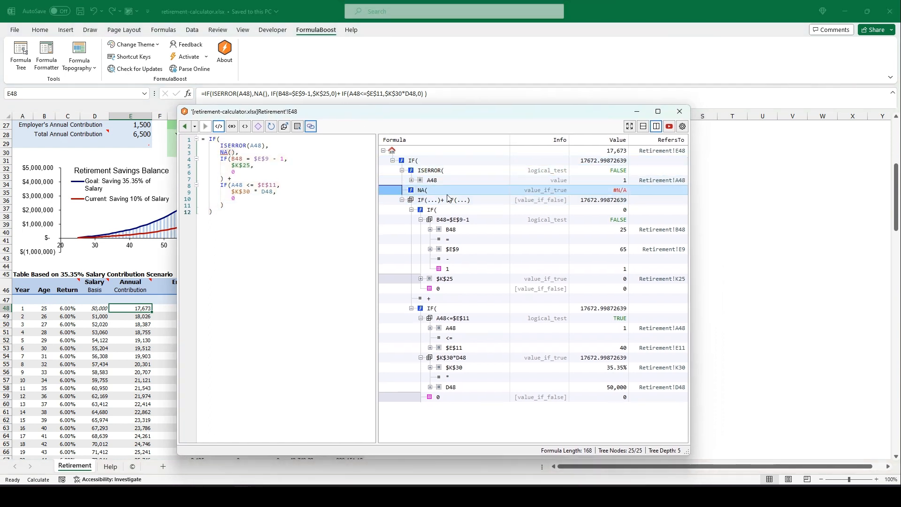
{"action": "left_click", "coordinate": [447, 200]}
{"action": "left_click", "coordinate": [453, 230]}
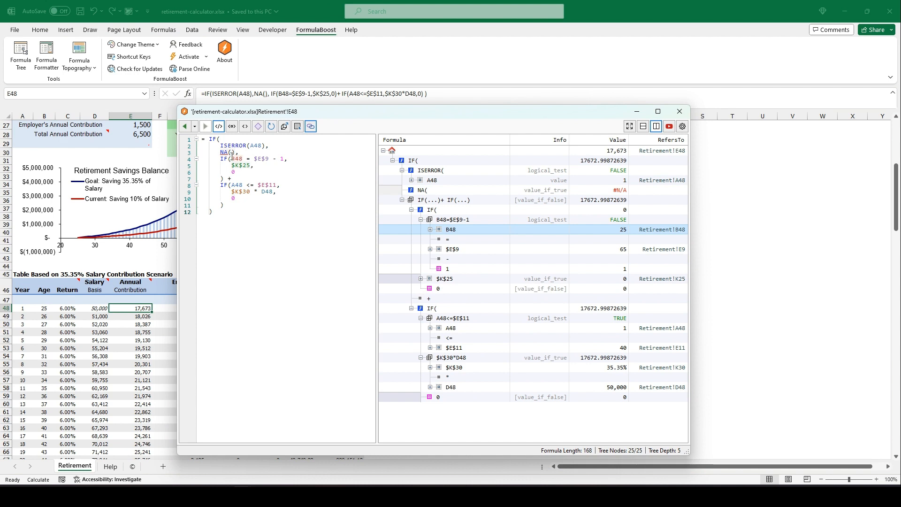
{"action": "left_click", "coordinate": [469, 250]}
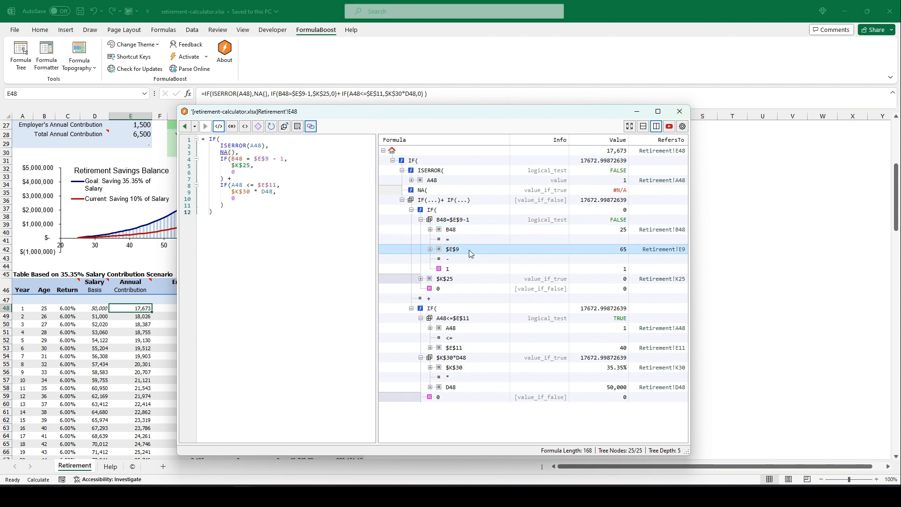
{"action": "left_click", "coordinate": [462, 260]}
{"action": "left_click", "coordinate": [456, 289]}
Step: Select the A48<=$E$11 test in the editor from its tree node, and examine the B48=$E$9-1 and ISERROR tests
{"action": "left_click", "coordinate": [460, 319]}
{"action": "right_click", "coordinate": [460, 319]}
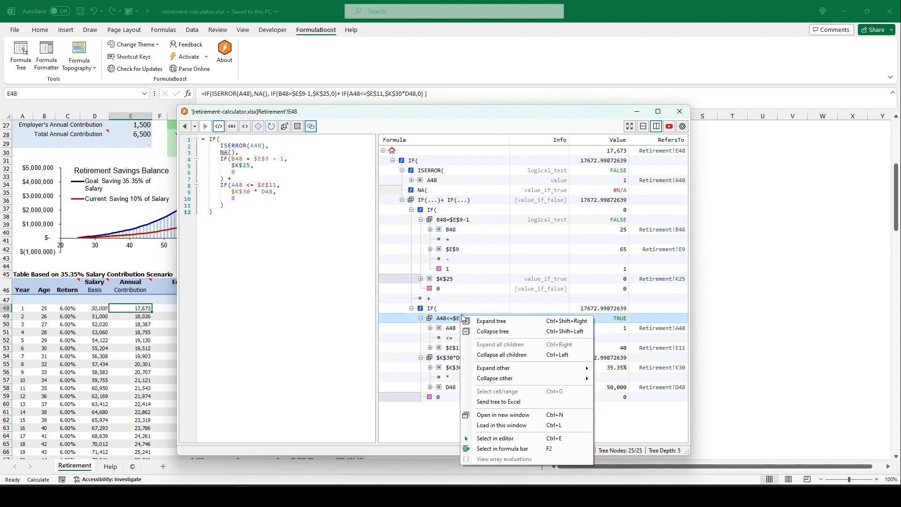
{"action": "left_click", "coordinate": [513, 443]}
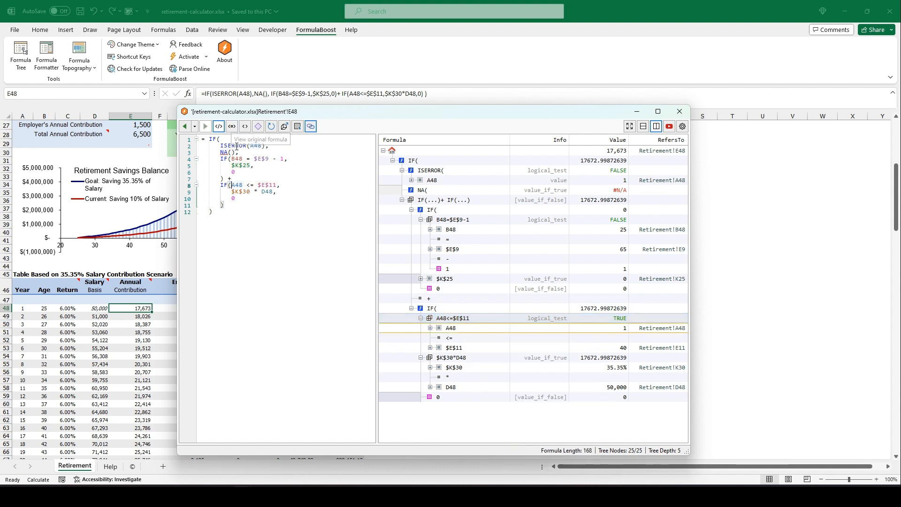
{"action": "left_click", "coordinate": [453, 220]}
{"action": "left_click", "coordinate": [457, 171]}
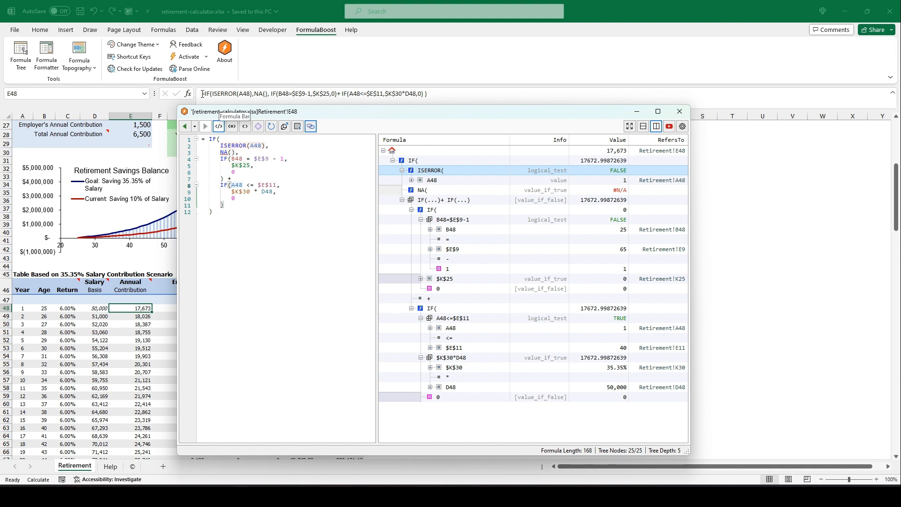
Step: Show the original formula in the editor and try a wider and a narrower editor pane
{"action": "left_click", "coordinate": [231, 126]}
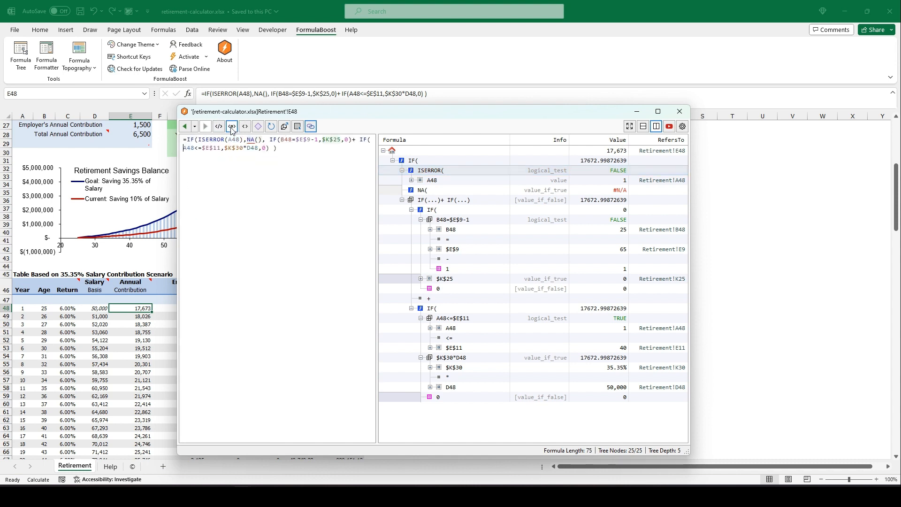
{"action": "left_click_drag", "start_coordinate": [375, 165], "coordinate": [528, 169]}
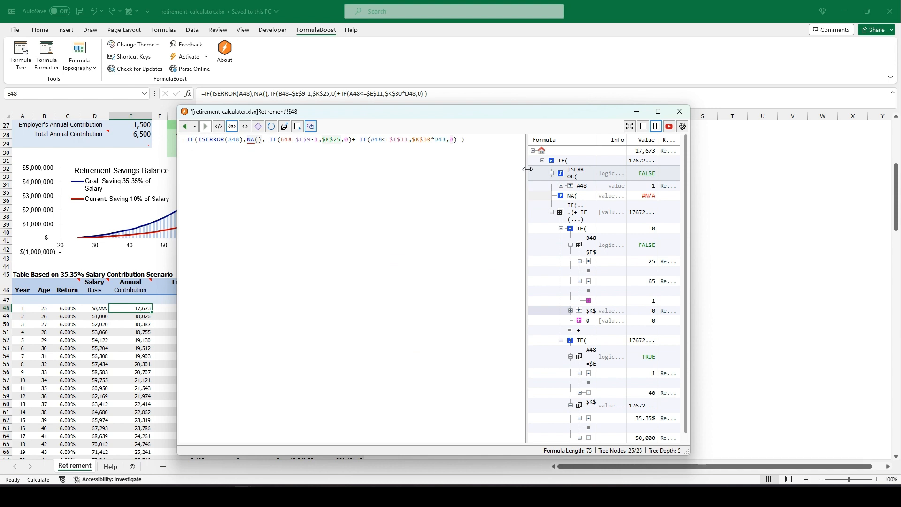
{"action": "left_click_drag", "start_coordinate": [529, 169], "coordinate": [302, 170]}
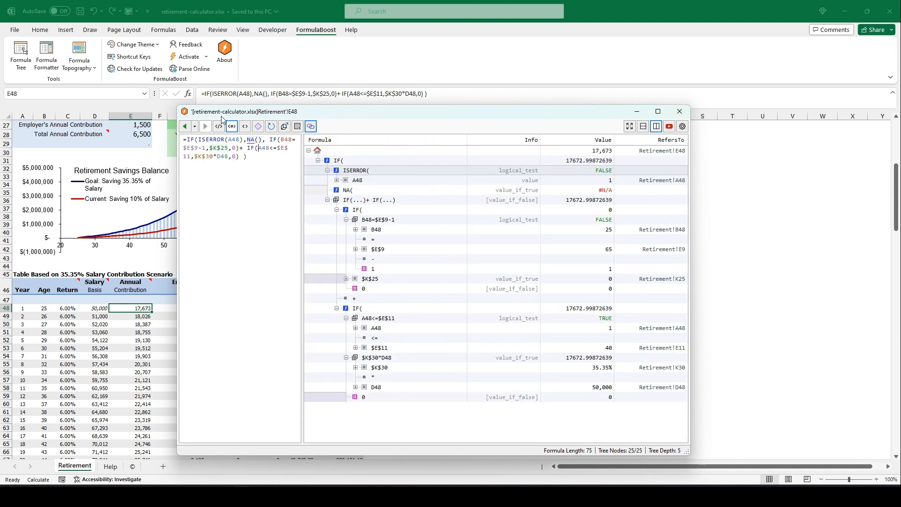
Step: Stack the editor above the formula tree, shrink the editor pane's height, and select the ISERROR node
{"action": "left_click", "coordinate": [643, 127]}
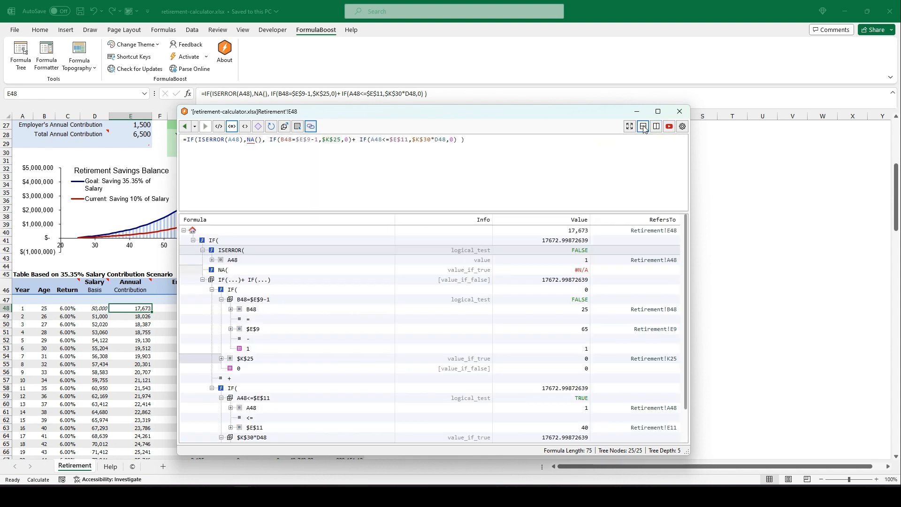
{"action": "left_click_drag", "start_coordinate": [434, 213], "coordinate": [292, 174]}
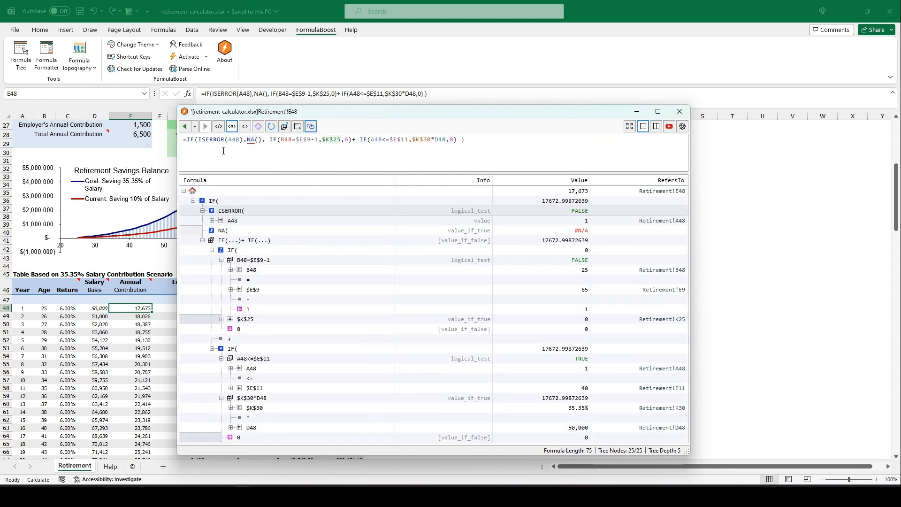
{"action": "left_click", "coordinate": [334, 210]}
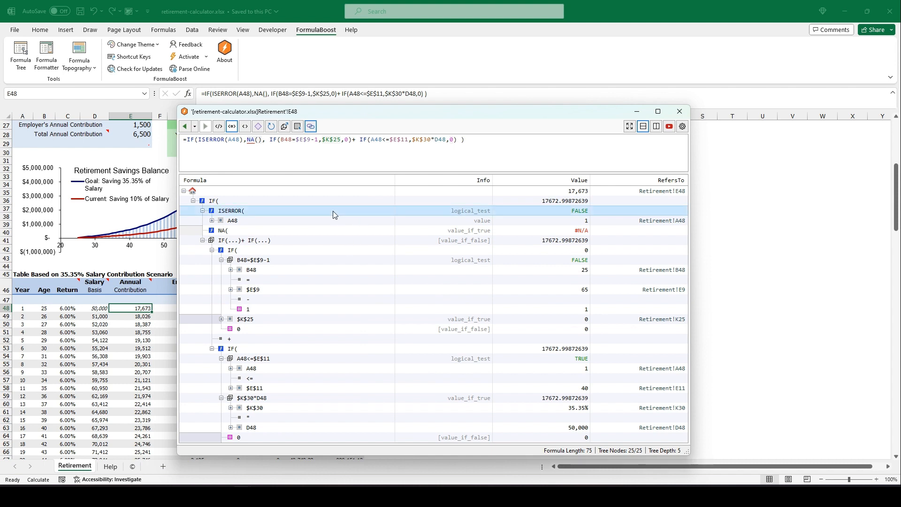
Step: Restore the side-by-side layout with the formatted formula, and narrow the editor pane slightly
{"action": "left_click", "coordinate": [657, 129]}
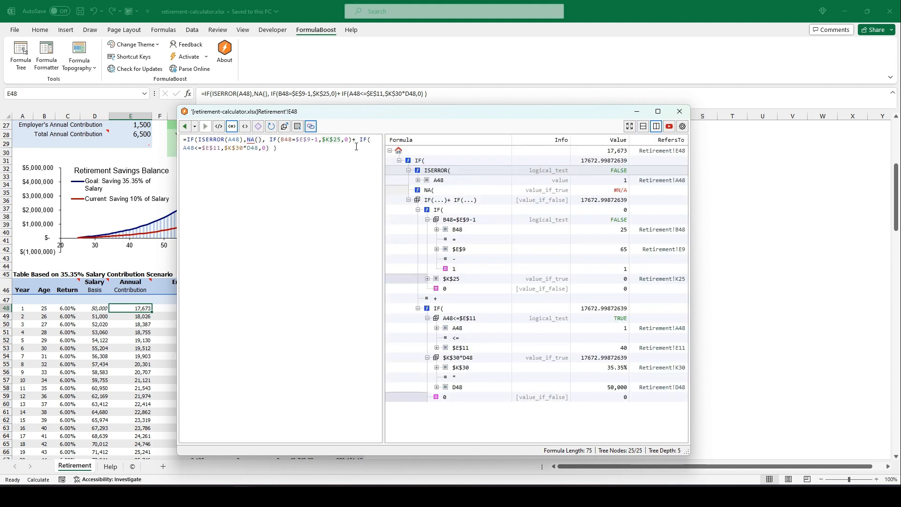
{"action": "left_click", "coordinate": [219, 126]}
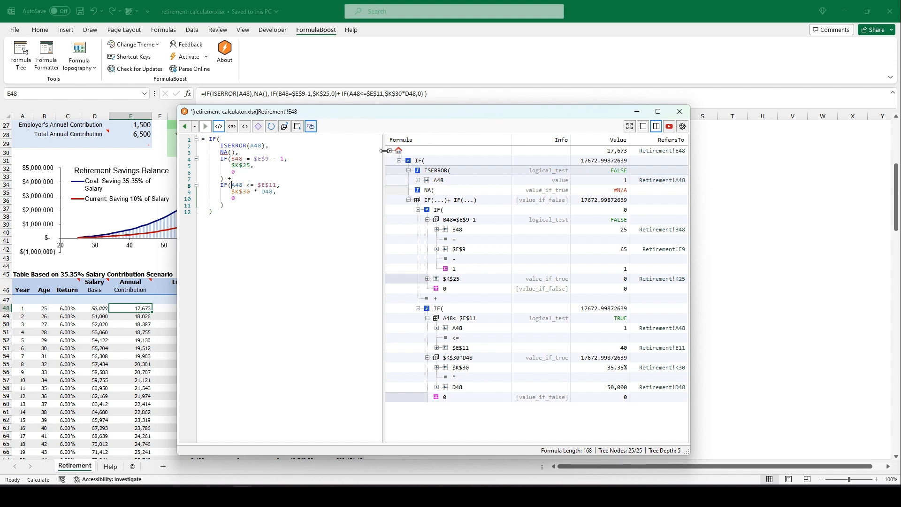
{"action": "left_click_drag", "start_coordinate": [374, 151], "coordinate": [371, 152]}
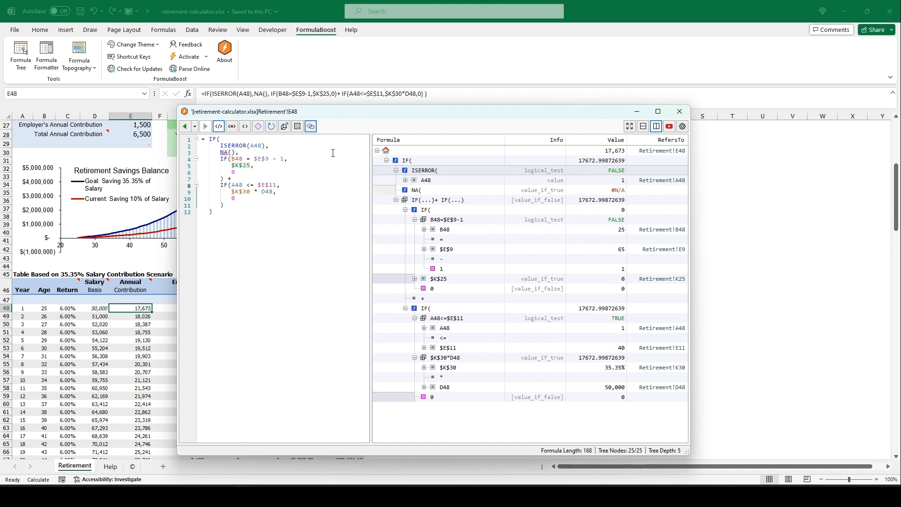
Step: Review the history of analyzed formulas without switching, and show the original E48 formula in the editor
{"action": "left_click", "coordinate": [195, 126]}
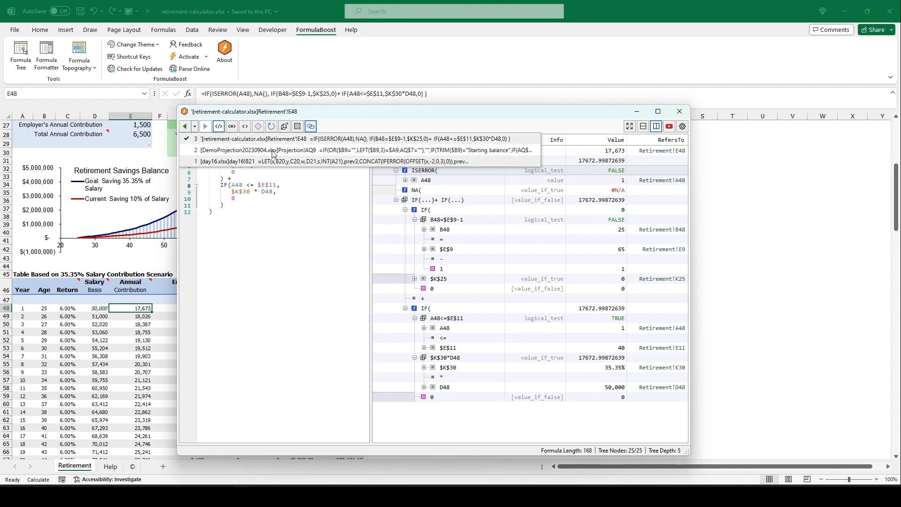
{"action": "left_click", "coordinate": [275, 204]}
{"action": "left_click", "coordinate": [232, 127]}
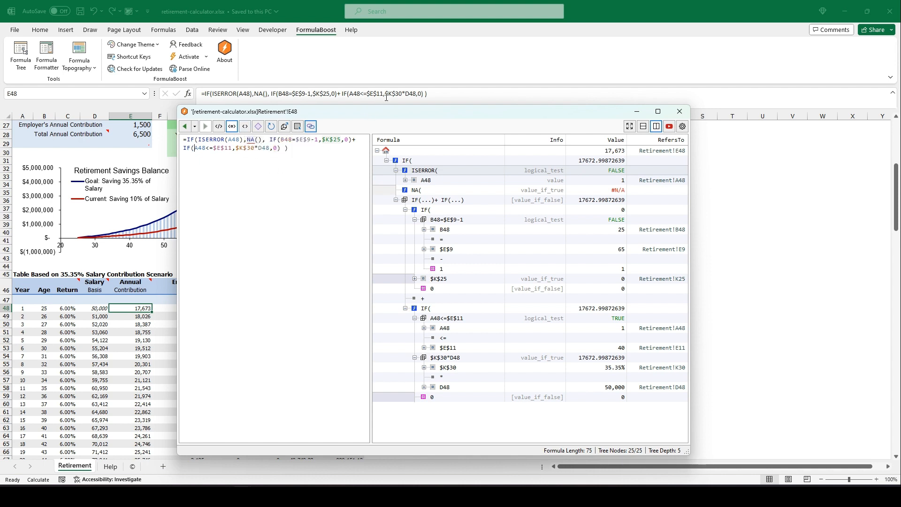
Step: Highlight the original formula's whitespace, widen the editor to fit it on one line, and move the window down slightly
{"action": "left_click", "coordinate": [258, 126]}
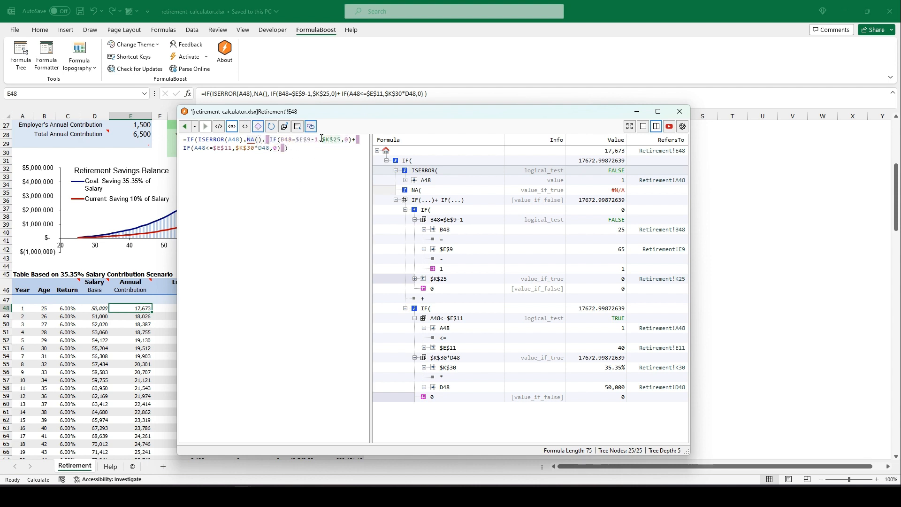
{"action": "left_click_drag", "start_coordinate": [371, 157], "coordinate": [495, 155]}
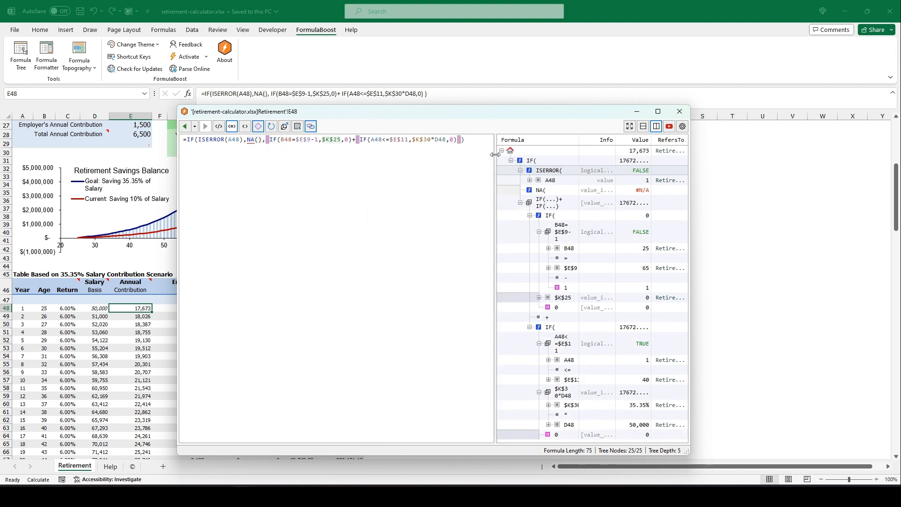
{"action": "left_click_drag", "start_coordinate": [392, 115], "coordinate": [388, 127]}
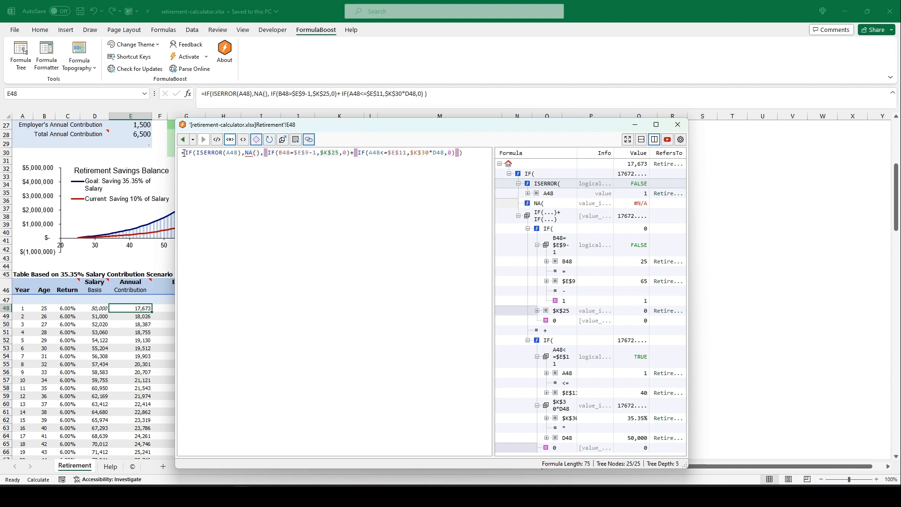
Step: Try to write the unmodified original formula from the editor back to cell E48
{"action": "left_click", "coordinate": [465, 153]}
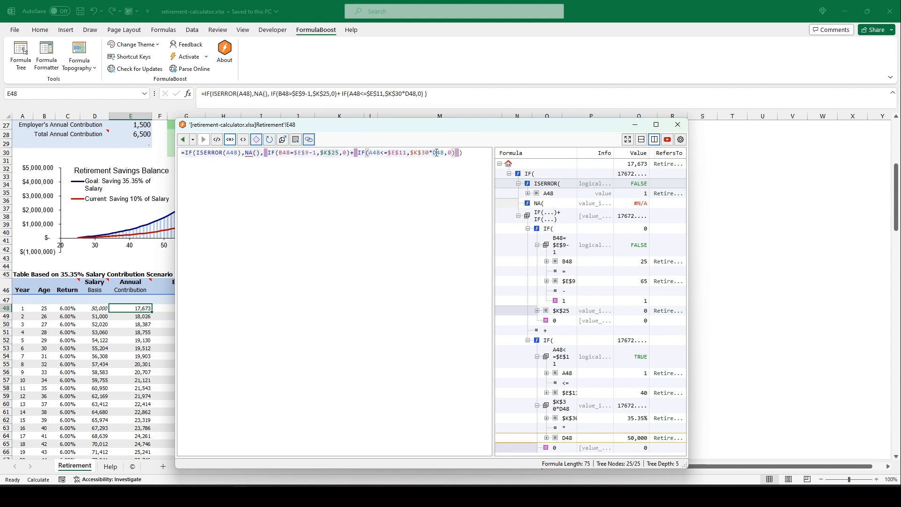
{"action": "left_click", "coordinate": [284, 141]}
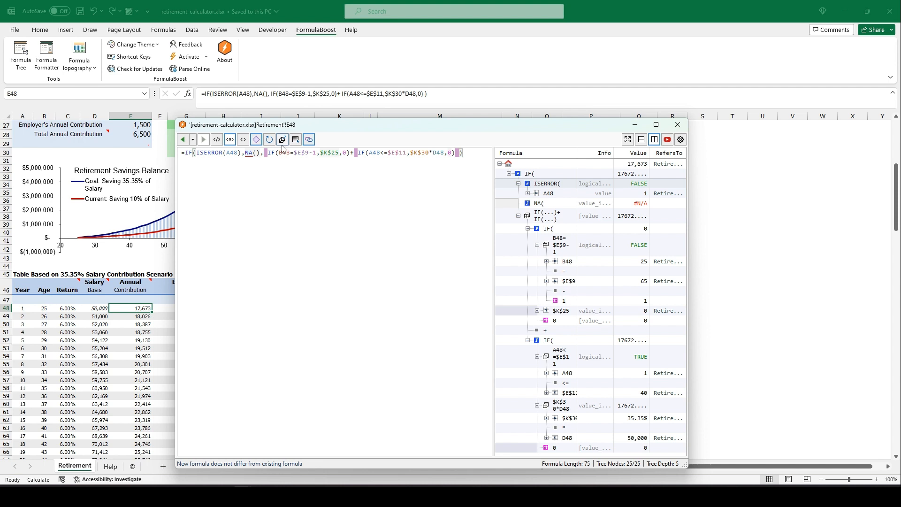
{"action": "left_click", "coordinate": [292, 155]}
Step: Compare the compact, whitespace-free formula with the original, and write the compact version to cell E48
{"action": "left_click", "coordinate": [244, 139]}
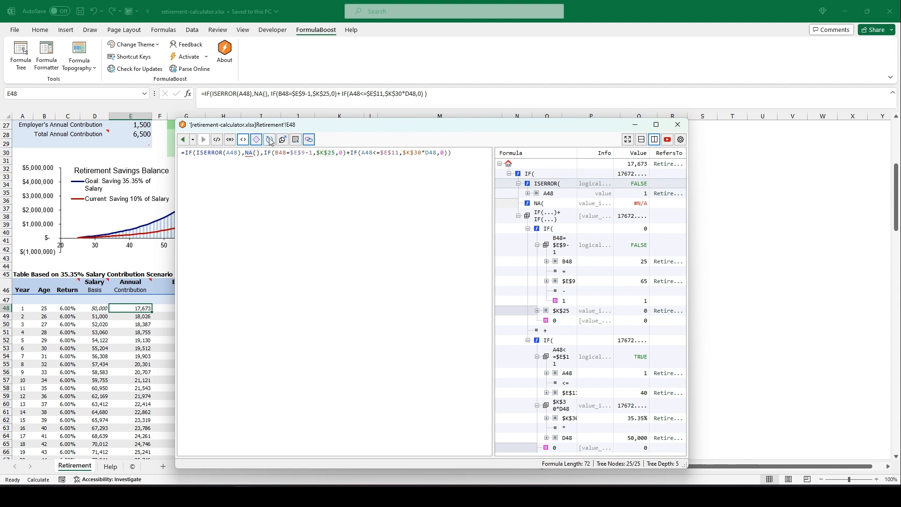
{"action": "left_click", "coordinate": [230, 139]}
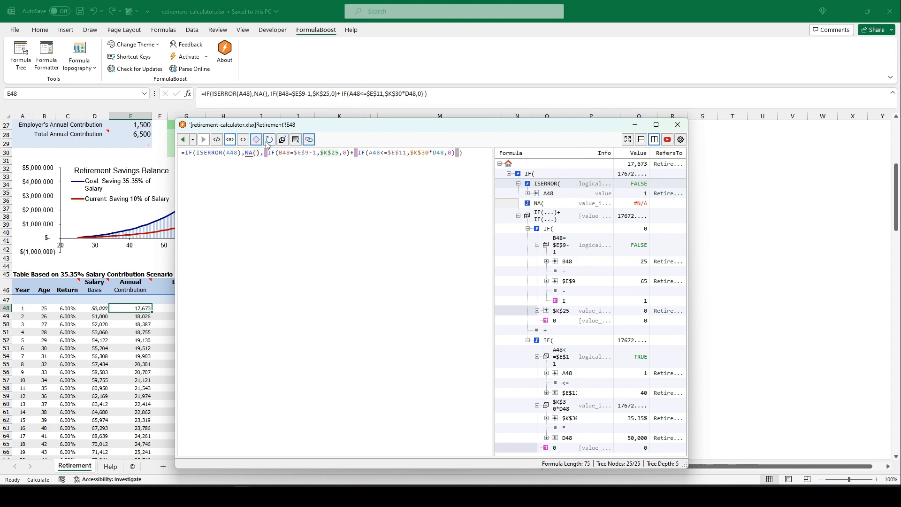
{"action": "left_click", "coordinate": [244, 140]}
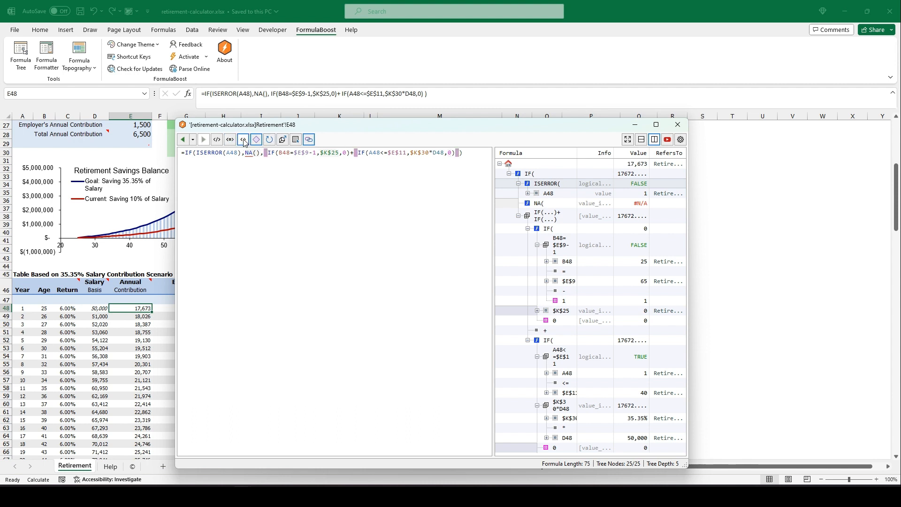
{"action": "left_click", "coordinate": [282, 140]}
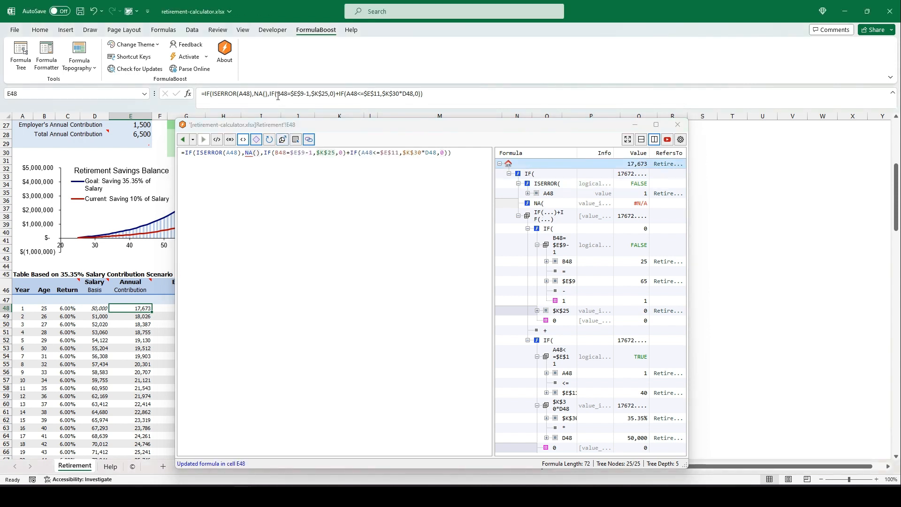
Step: Refresh the analysis from cell E48 and show the formatted formula with whitespace highlighting turned off
{"action": "left_click", "coordinate": [270, 141]}
{"action": "left_click", "coordinate": [218, 140]}
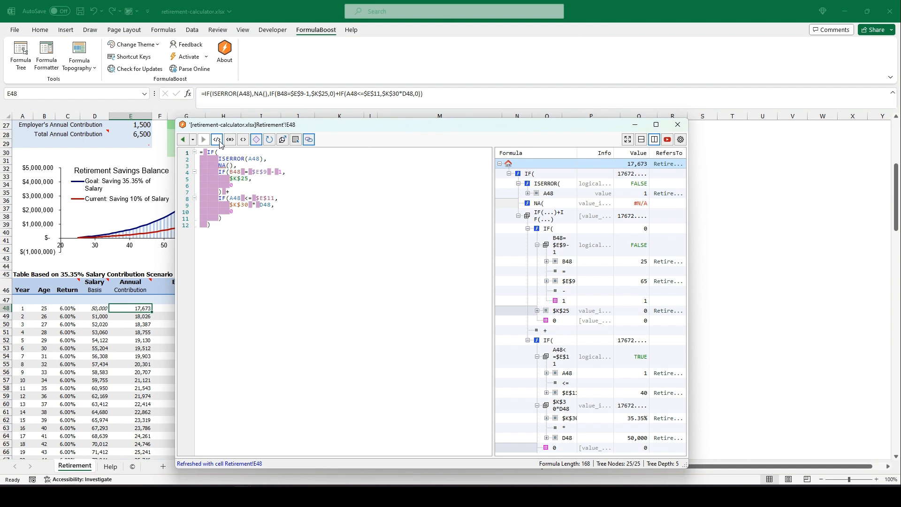
{"action": "left_click", "coordinate": [257, 140]}
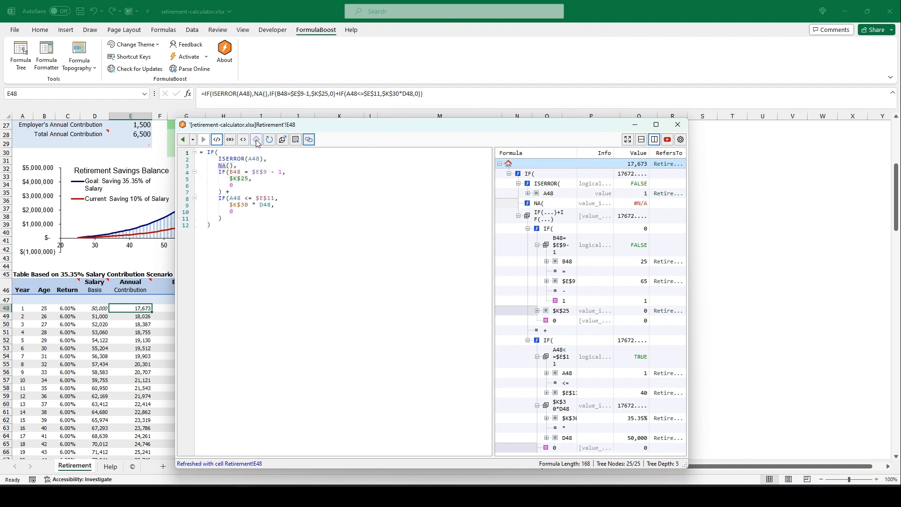
Step: Toggle whitespace highlighting on and back off for the formatted formula, and move the Formula Tree window clear of the contribution columns
{"action": "left_click", "coordinate": [257, 140]}
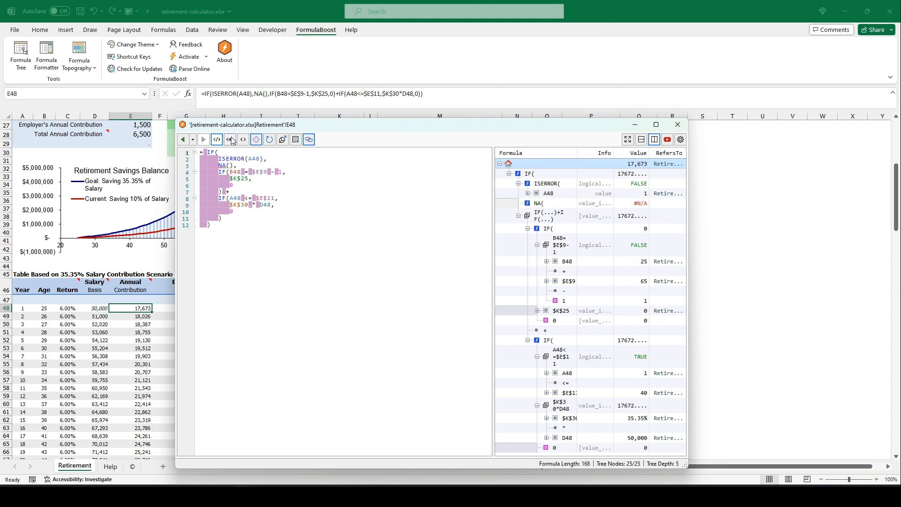
{"action": "left_click", "coordinate": [256, 141]}
{"action": "left_click_drag", "start_coordinate": [239, 127], "coordinate": [362, 121]}
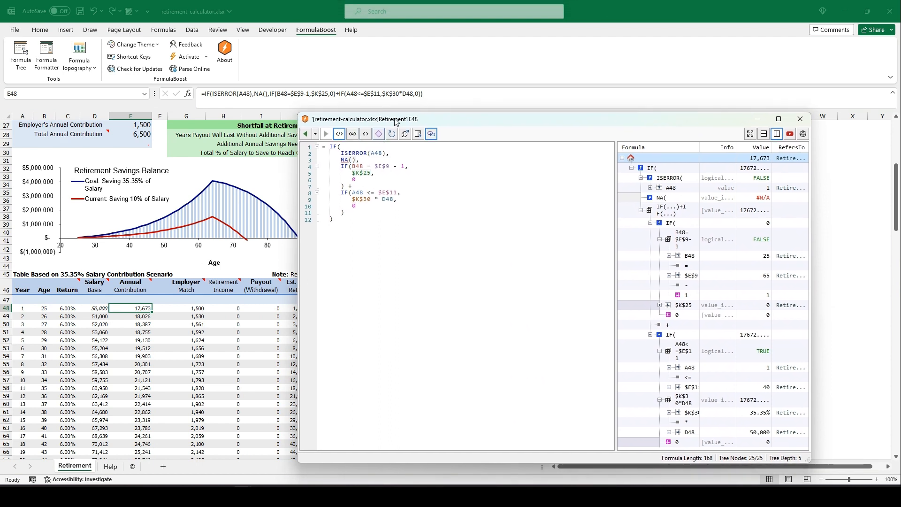
{"action": "left_click_drag", "start_coordinate": [396, 121], "coordinate": [400, 121]}
Step: With automatic refresh off, select various cells in the table, including C48, D48 and E49, and return to E48
{"action": "left_click", "coordinate": [73, 306]}
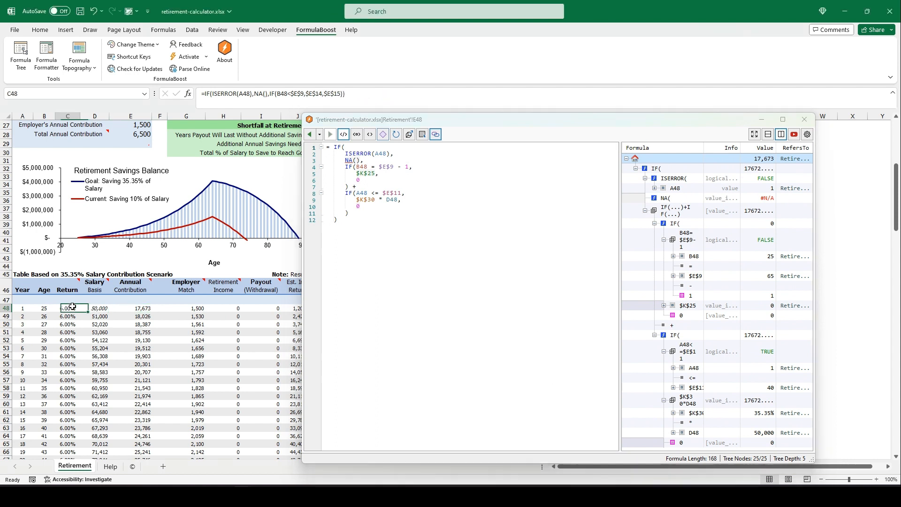
{"action": "left_click_drag", "start_coordinate": [50, 301], "coordinate": [190, 388]}
{"action": "left_click", "coordinate": [160, 356]}
{"action": "left_click", "coordinate": [144, 332]}
{"action": "left_click", "coordinate": [141, 309]}
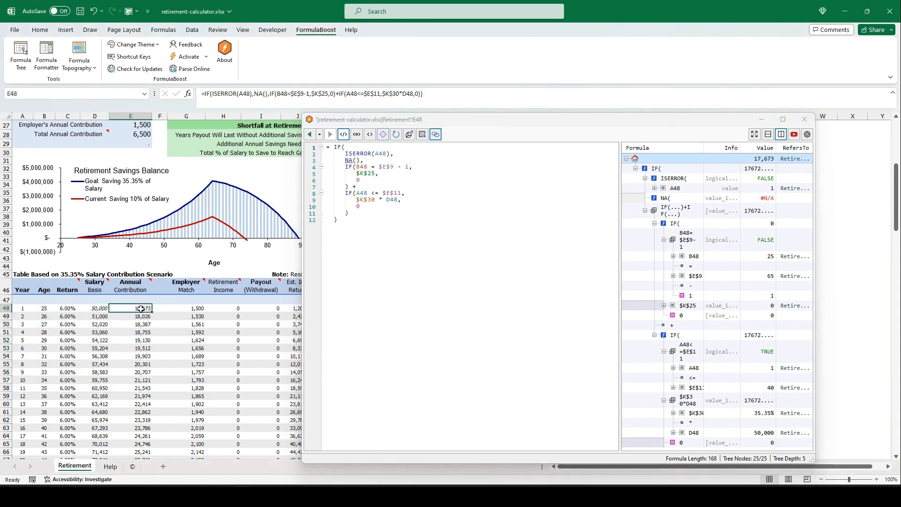
{"action": "left_click", "coordinate": [99, 310]}
{"action": "left_click_drag", "start_coordinate": [479, 125], "coordinate": [462, 130]}
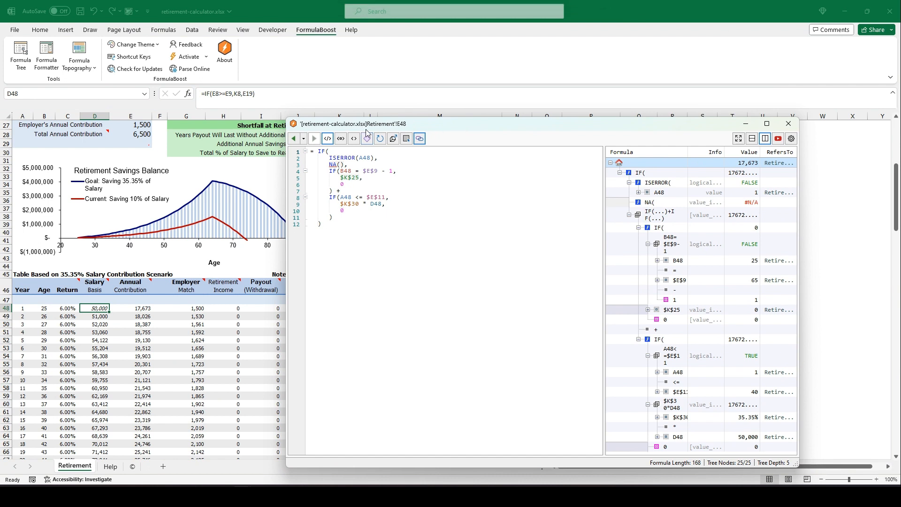
{"action": "left_click", "coordinate": [150, 306]}
{"action": "left_click", "coordinate": [140, 317]}
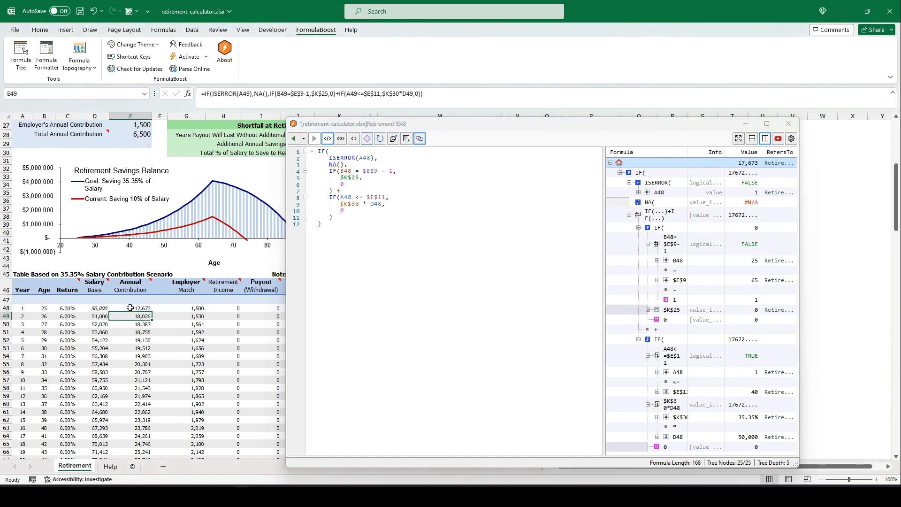
{"action": "left_click", "coordinate": [130, 308]}
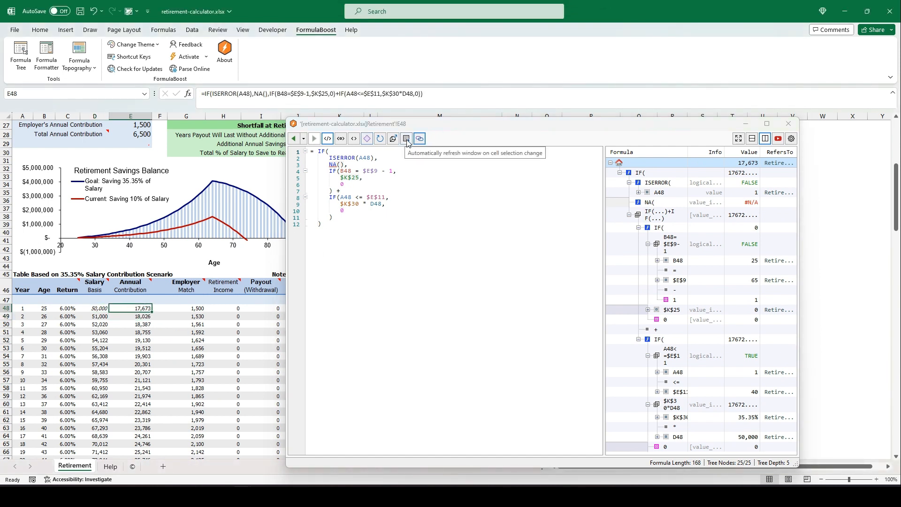
Step: Turn on automatic refresh on cell selection change and analyze several formula cells such as D49, G50 and C48, ending on E48
{"action": "left_click", "coordinate": [374, 247]}
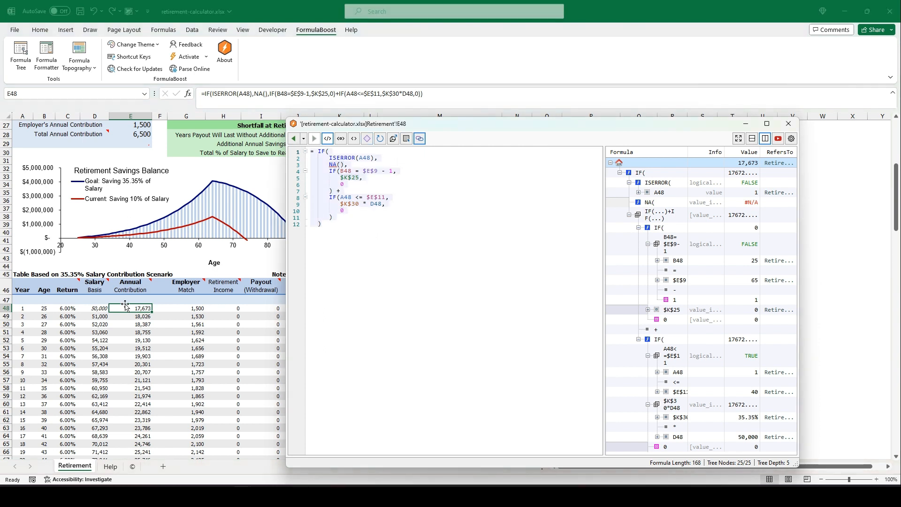
{"action": "left_click", "coordinate": [411, 175]}
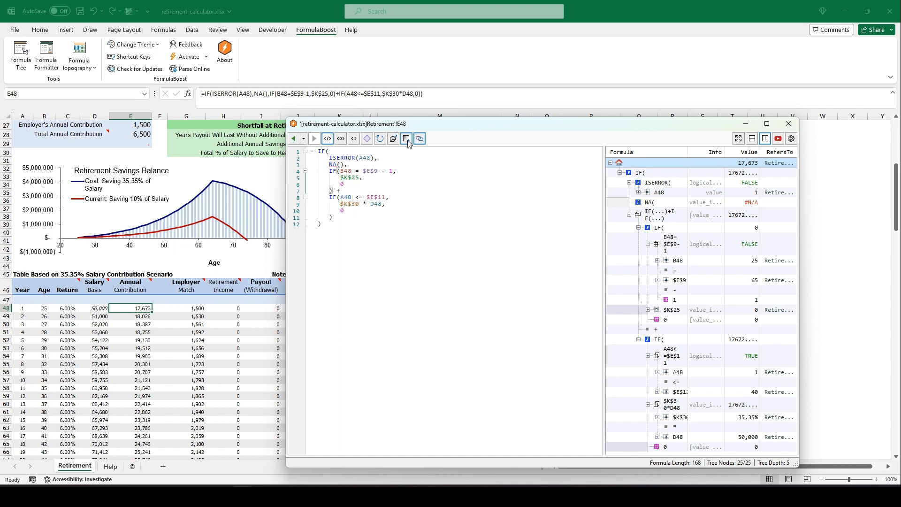
{"action": "left_click", "coordinate": [408, 143]}
{"action": "left_click", "coordinate": [97, 318]}
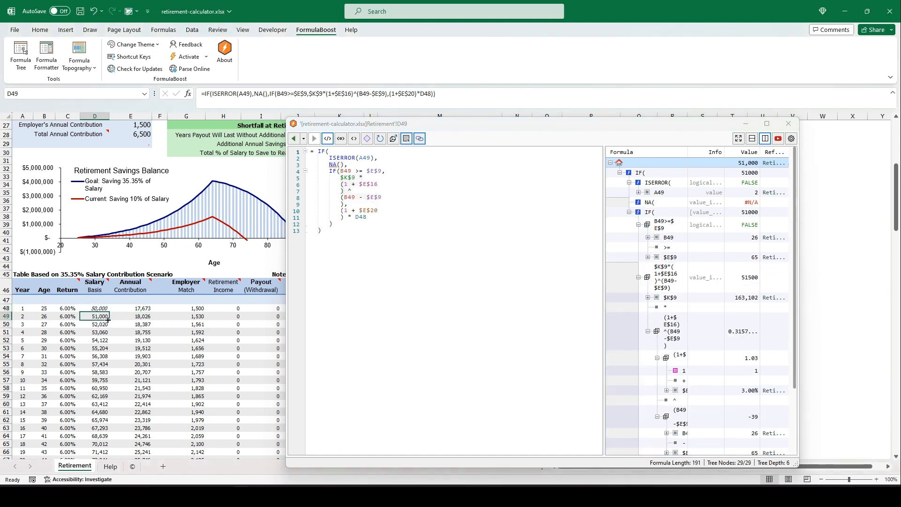
{"action": "left_click", "coordinate": [132, 321]}
{"action": "left_click", "coordinate": [189, 324]}
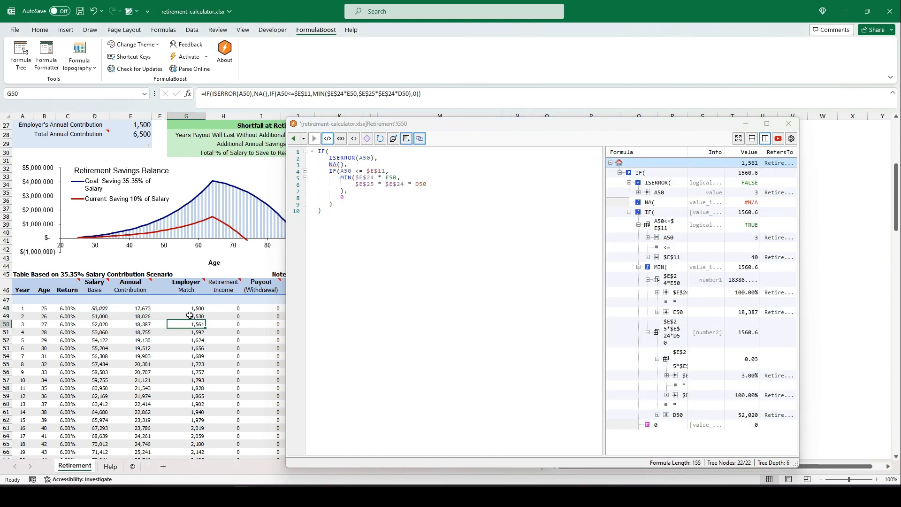
{"action": "left_click", "coordinate": [189, 316]}
{"action": "left_click", "coordinate": [45, 309]}
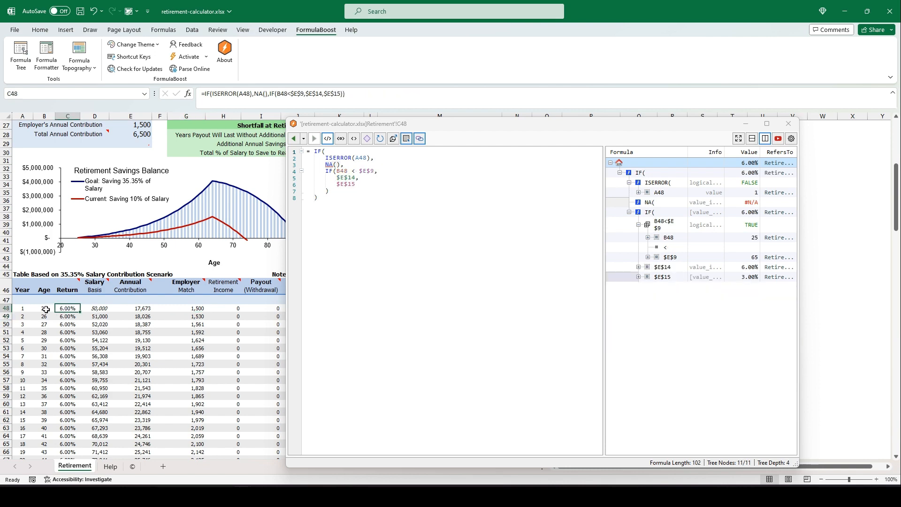
{"action": "left_click", "coordinate": [142, 308]}
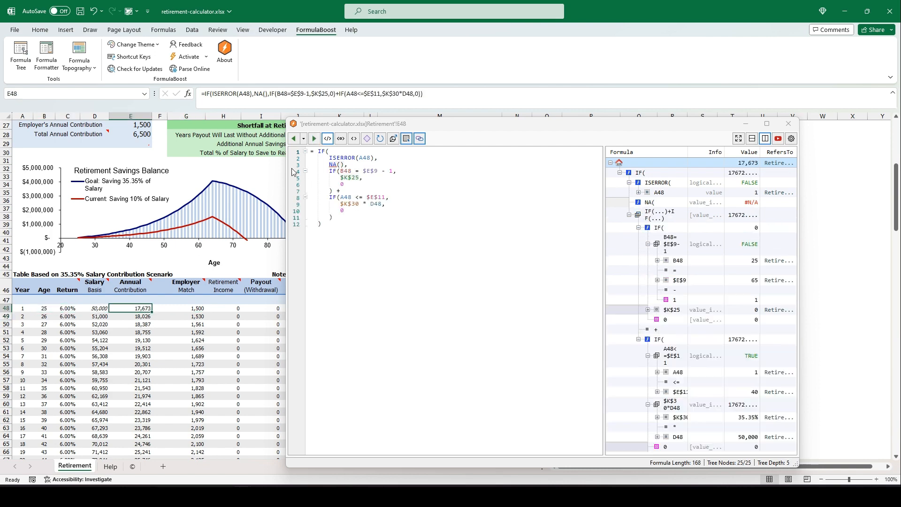
Step: Turn off automatic refresh on cell selection change, and select G48 and E48 without refreshing the analysis
{"action": "left_click", "coordinate": [304, 139]}
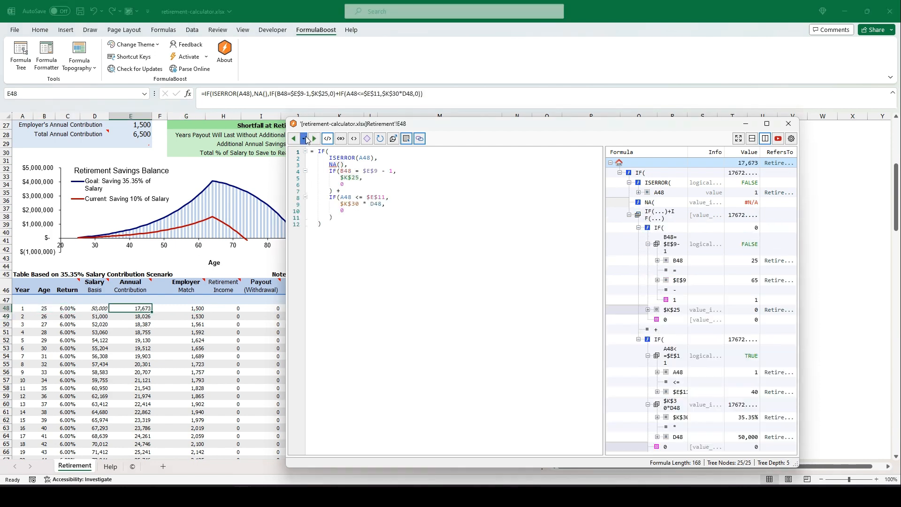
{"action": "left_click", "coordinate": [375, 124]}
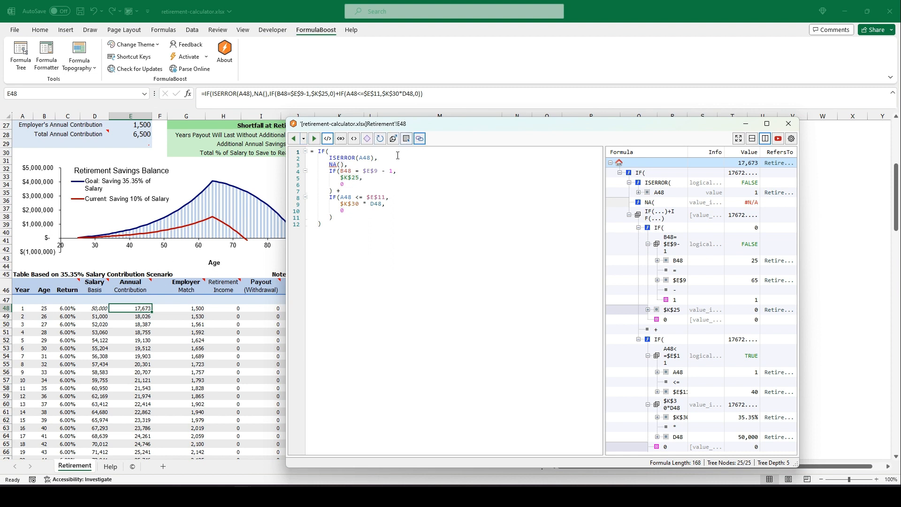
{"action": "left_click", "coordinate": [188, 308]}
{"action": "left_click", "coordinate": [136, 308]}
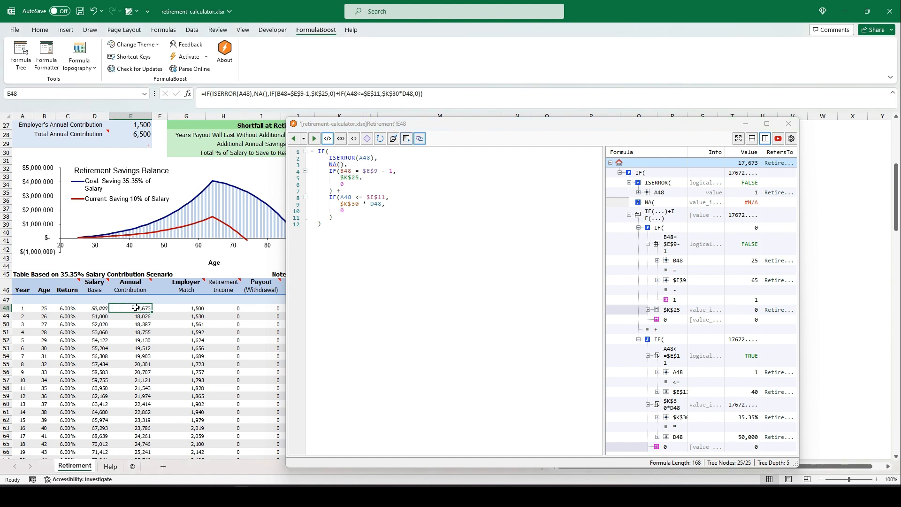
Step: Manually refresh the analysis from cell E48, from G48, and from E48 again
{"action": "left_click", "coordinate": [380, 139]}
{"action": "left_click", "coordinate": [189, 309]}
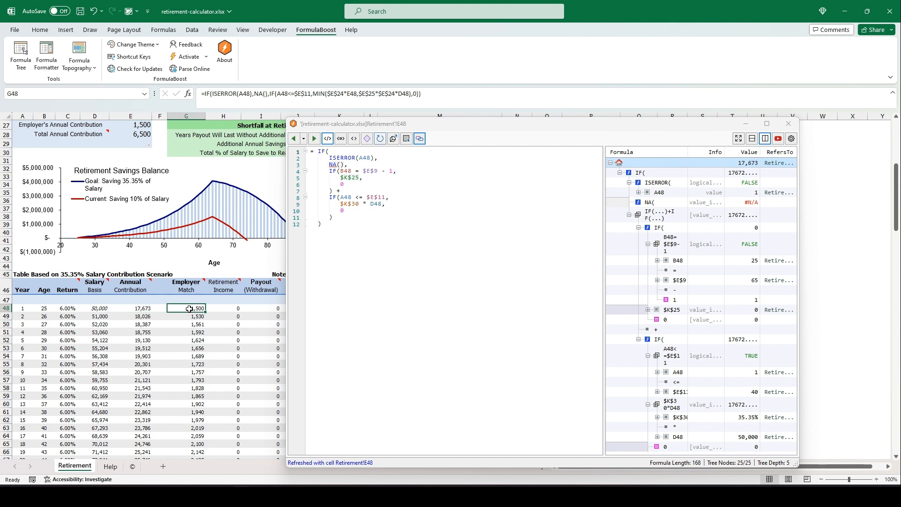
{"action": "left_click", "coordinate": [381, 141]}
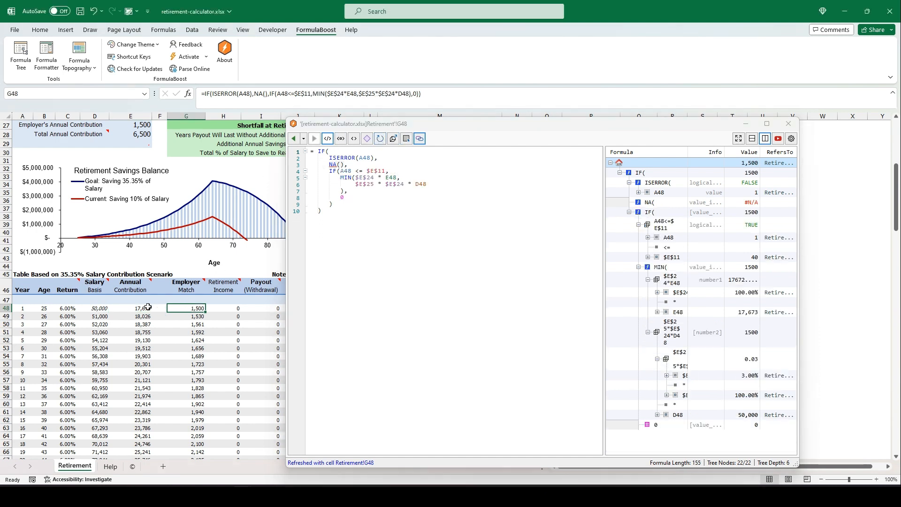
{"action": "left_click", "coordinate": [146, 308]}
{"action": "left_click", "coordinate": [380, 141]}
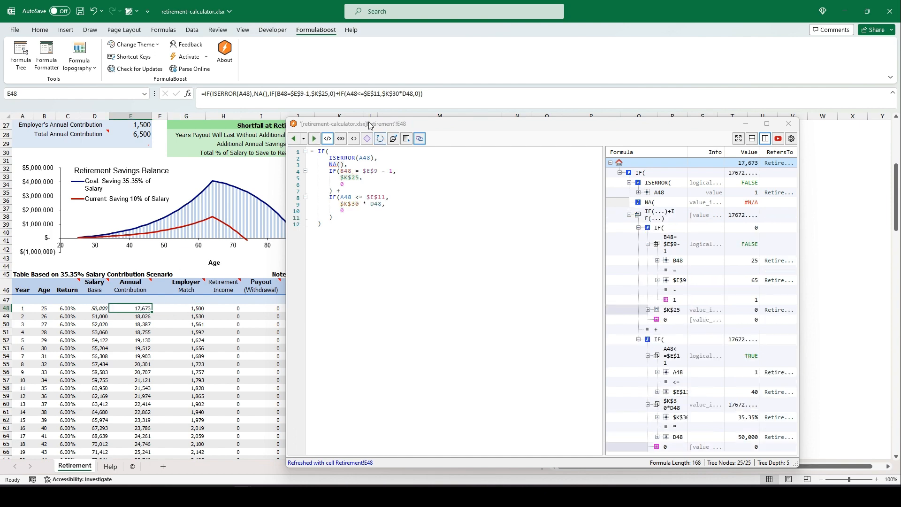
Step: Fit the Formula Tree window to its contents and move it clear of the table's Payout column
{"action": "left_click_drag", "start_coordinate": [368, 126], "coordinate": [349, 130]}
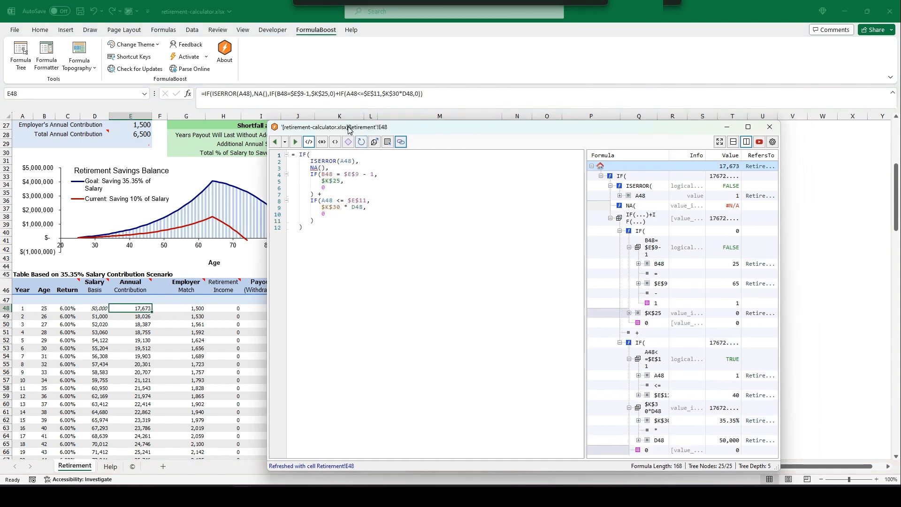
{"action": "left_click", "coordinate": [719, 142]}
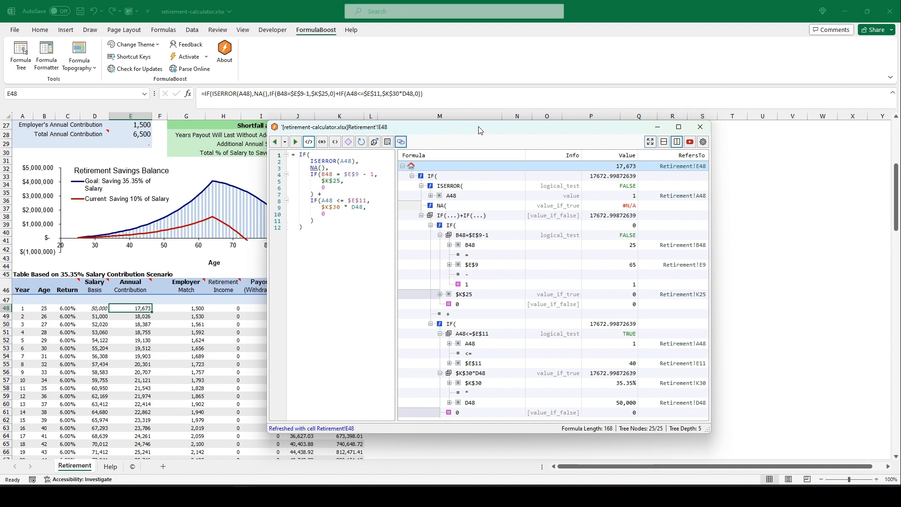
{"action": "left_click_drag", "start_coordinate": [479, 130], "coordinate": [527, 135]}
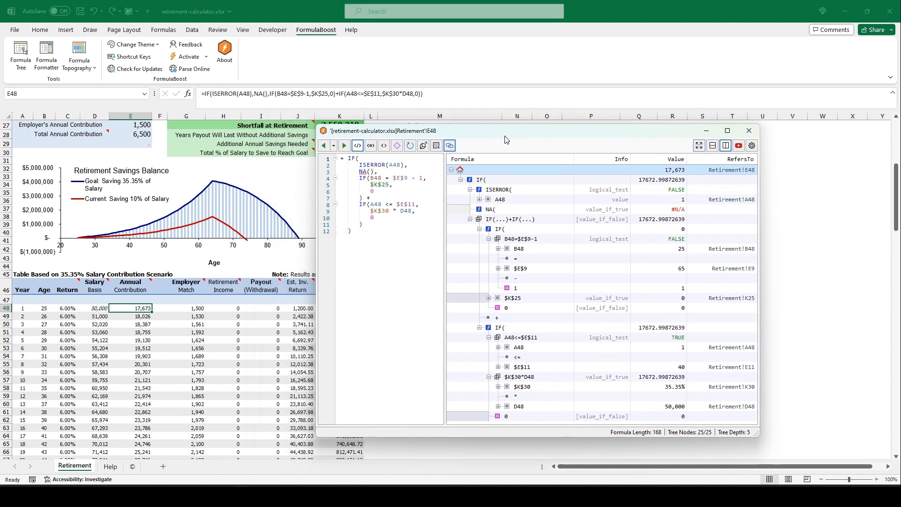
Step: Locate ISERROR's A48 argument in the tree and expand its underlying formula down to the value of $E$8
{"action": "left_click", "coordinate": [395, 164]}
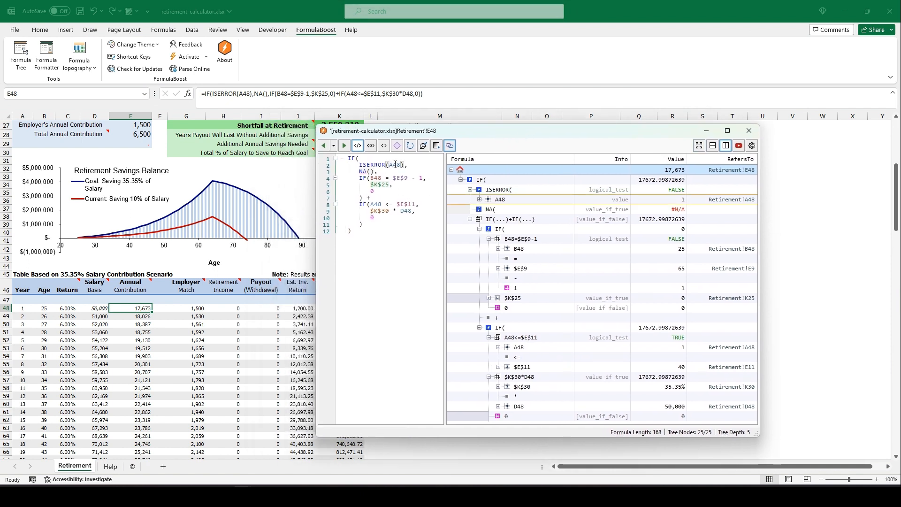
{"action": "left_click", "coordinate": [515, 201]}
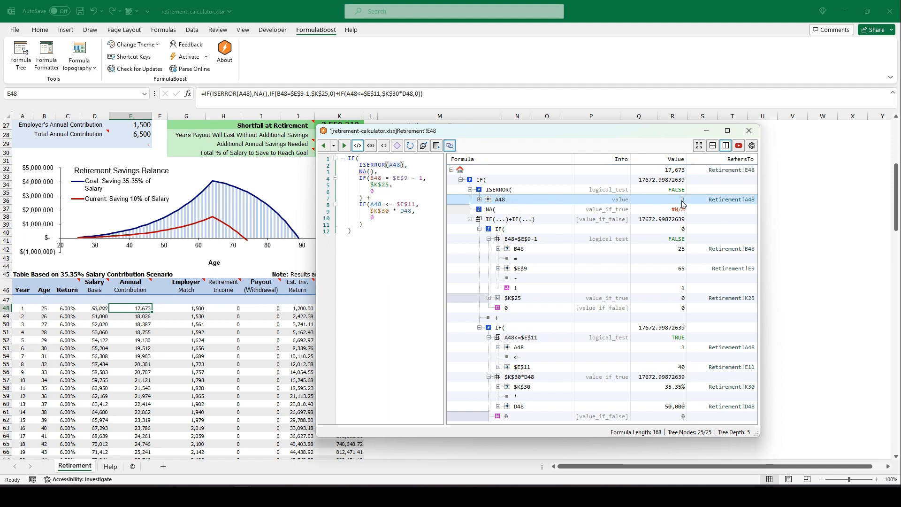
{"action": "left_click", "coordinate": [480, 200]}
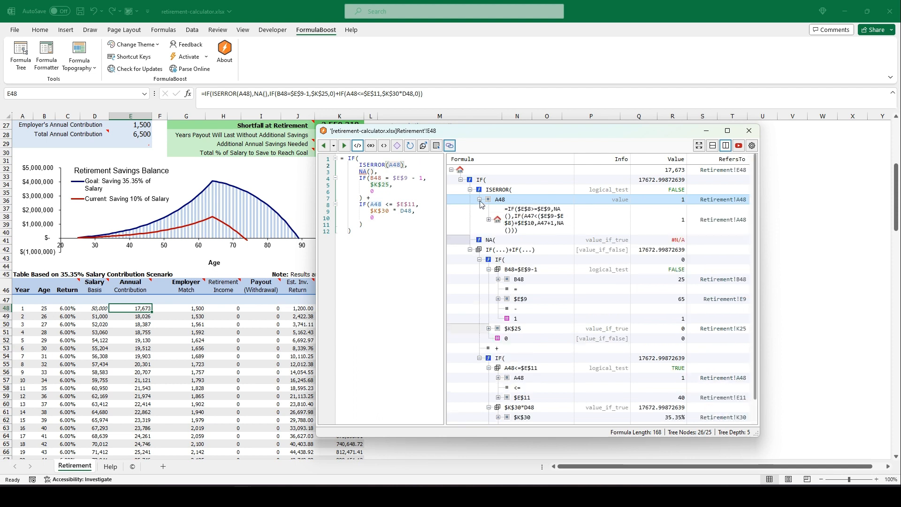
{"action": "left_click", "coordinate": [527, 214]}
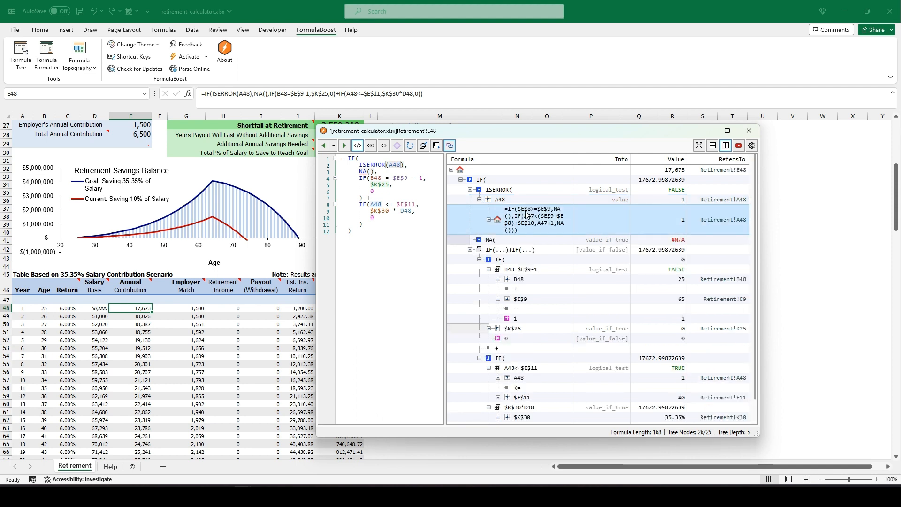
{"action": "left_click", "coordinate": [489, 219]}
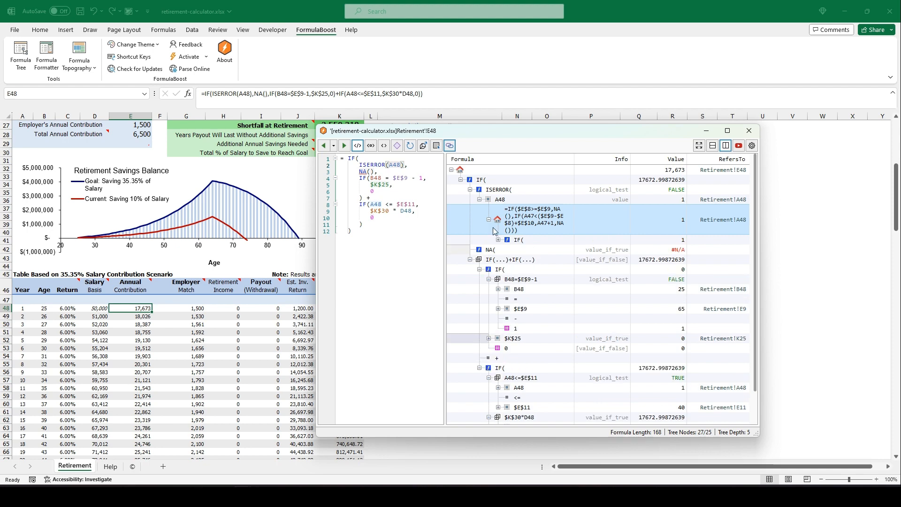
{"action": "left_click", "coordinate": [499, 240]}
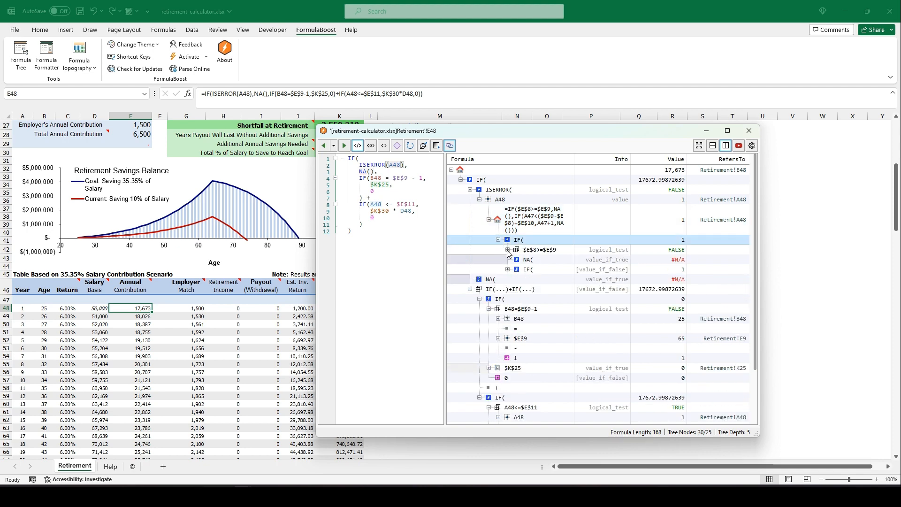
{"action": "left_click", "coordinate": [508, 250]}
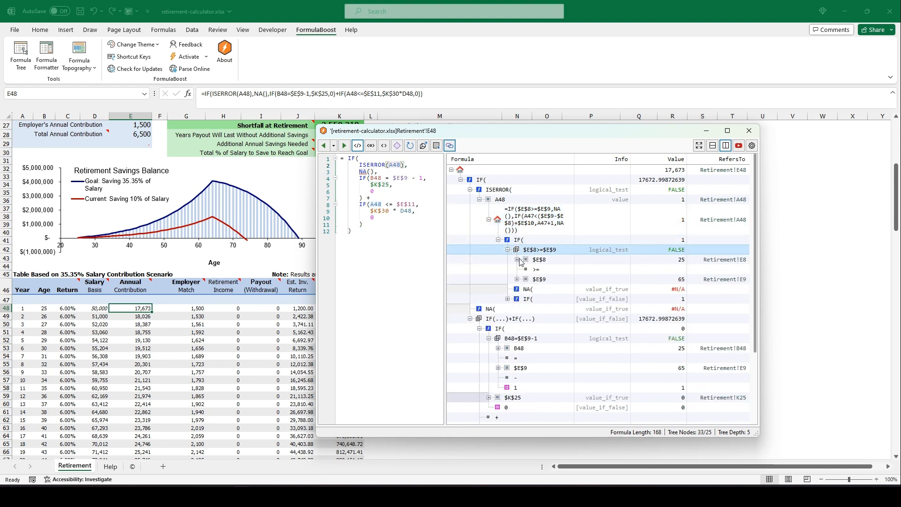
{"action": "left_click", "coordinate": [518, 261]}
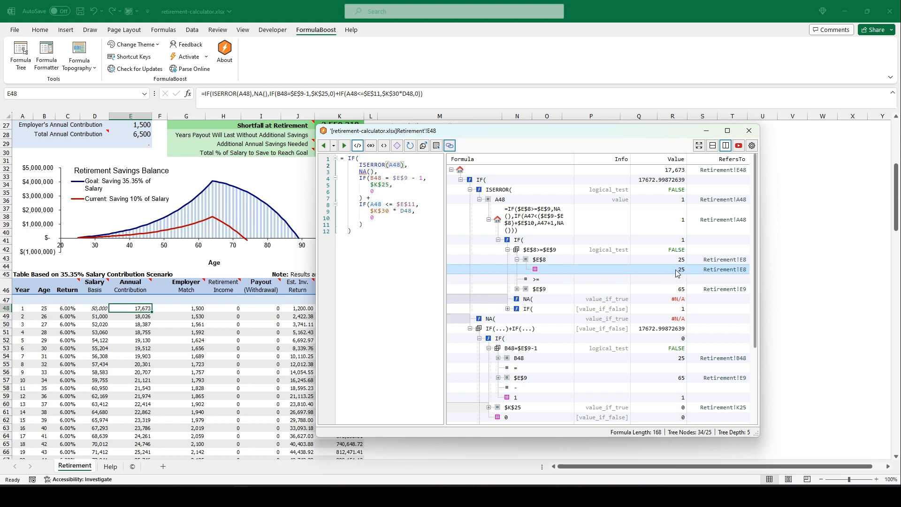
Step: Collapse the nested IF, the underlying formula and the A48 node beneath ISERROR in the tree
{"action": "left_click", "coordinate": [498, 240]}
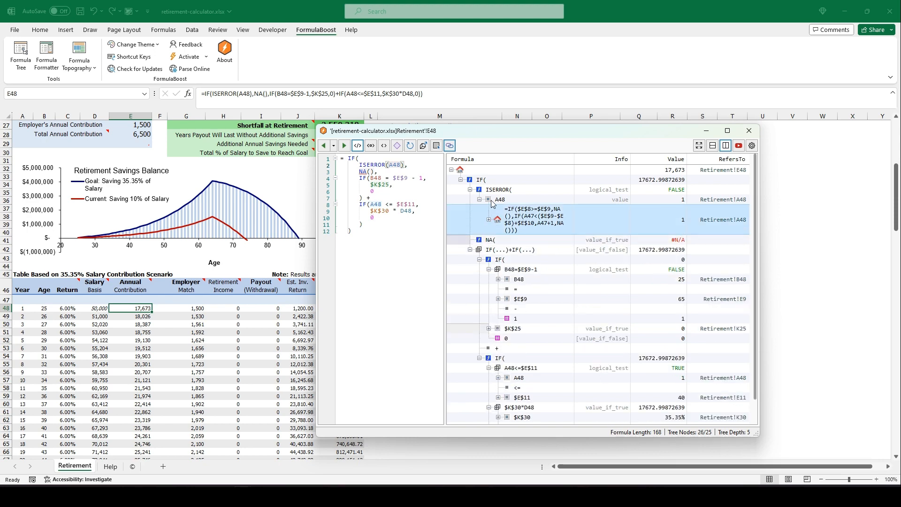
{"action": "left_click", "coordinate": [489, 220]}
{"action": "left_click", "coordinate": [479, 199]}
Step: Open the A48 reference in a new Formula Tree window and move that window over the chart area to view its formula
{"action": "right_click", "coordinate": [505, 202]}
{"action": "left_click", "coordinate": [491, 202]}
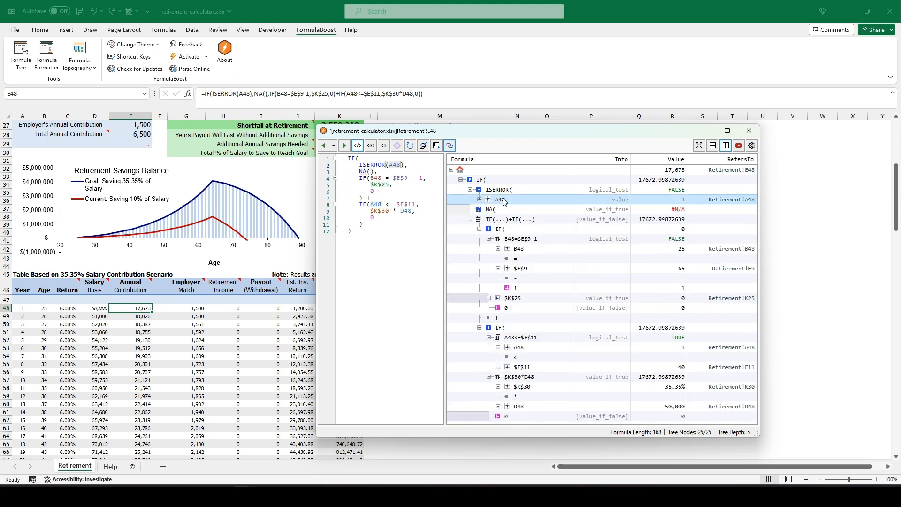
{"action": "right_click", "coordinate": [511, 202]}
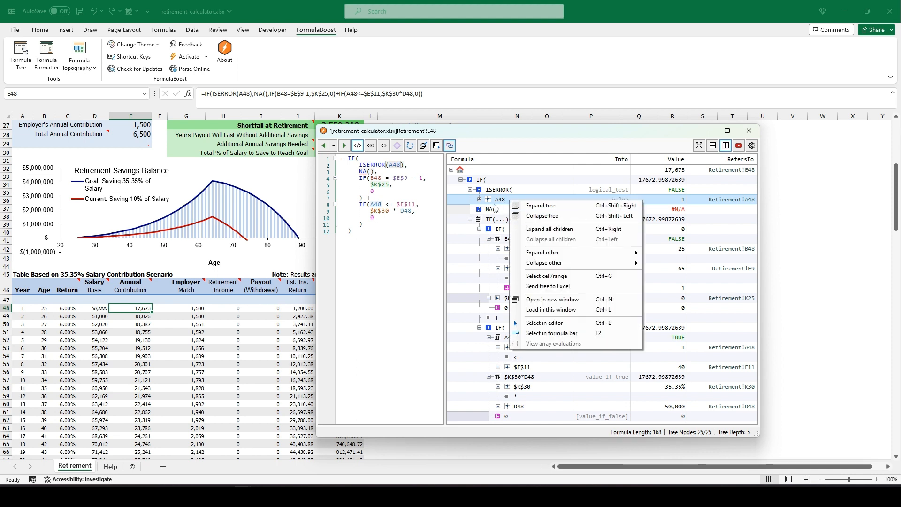
{"action": "left_click", "coordinate": [591, 301]}
{"action": "left_click_drag", "start_coordinate": [523, 149], "coordinate": [397, 110]}
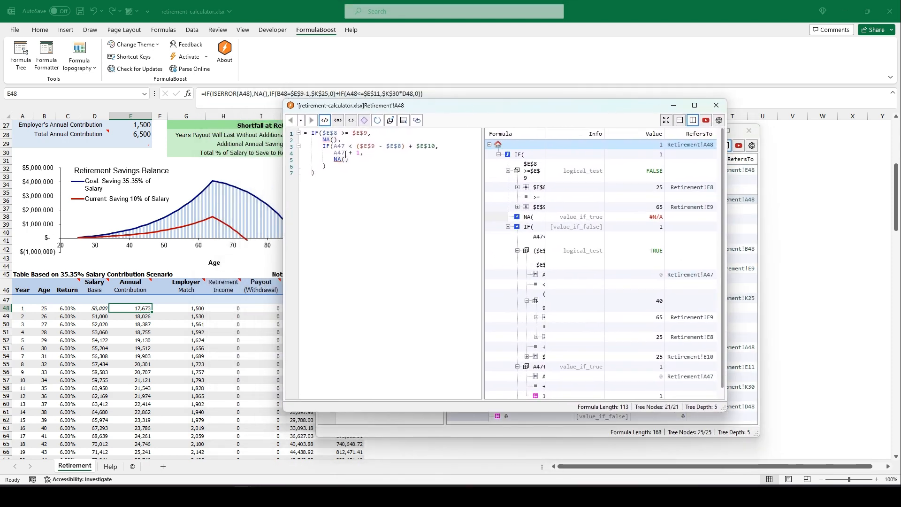
{"action": "left_click", "coordinate": [314, 173]}
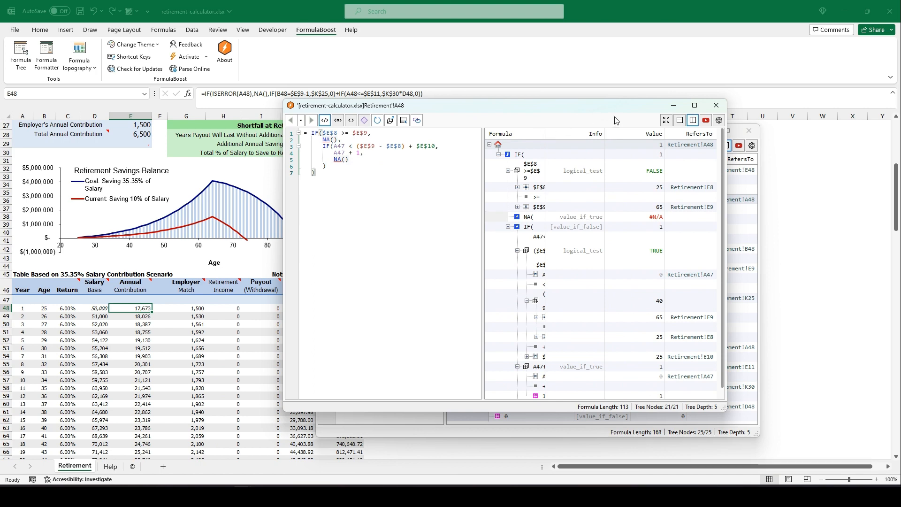
Step: Fit the A48 formula window to its contents and close it after viewing the full tree
{"action": "left_click", "coordinate": [666, 121]}
{"action": "left_click_drag", "start_coordinate": [542, 109], "coordinate": [514, 121]}
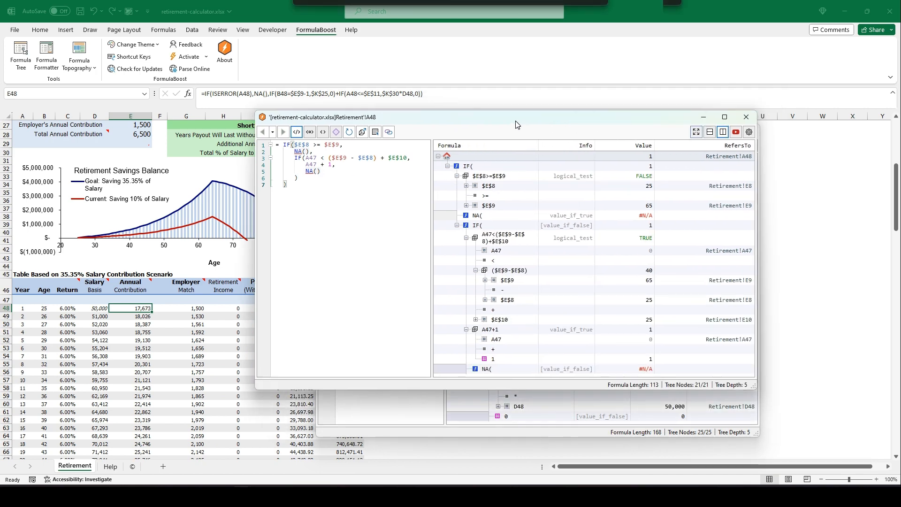
{"action": "left_click", "coordinate": [748, 117]}
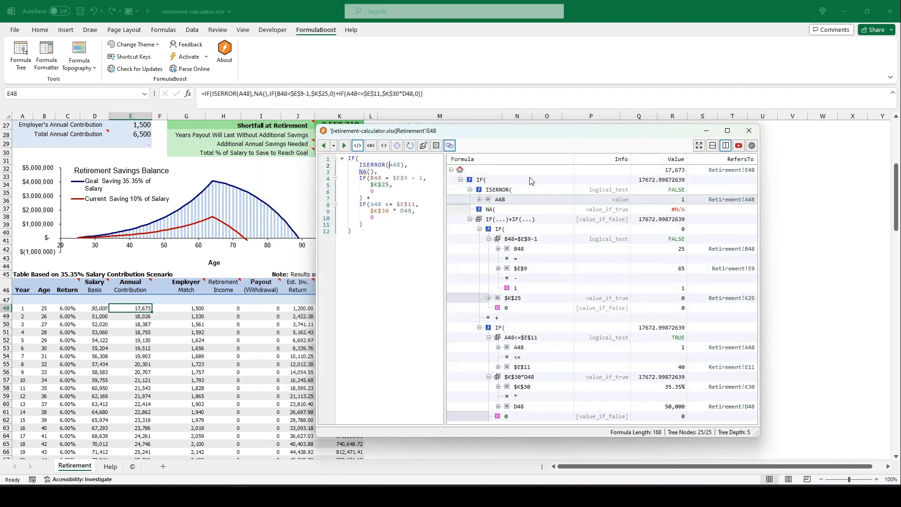
Step: Load the A48 reference in the existing tree window, and go through the formula history to G48's formula
{"action": "right_click", "coordinate": [503, 198]}
{"action": "left_click", "coordinate": [545, 307]}
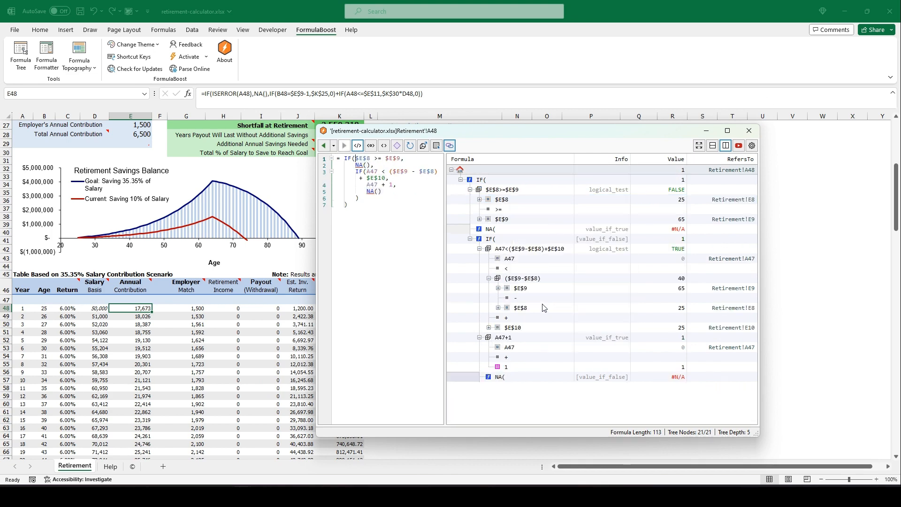
{"action": "left_click", "coordinate": [324, 145]}
{"action": "left_click", "coordinate": [521, 209]}
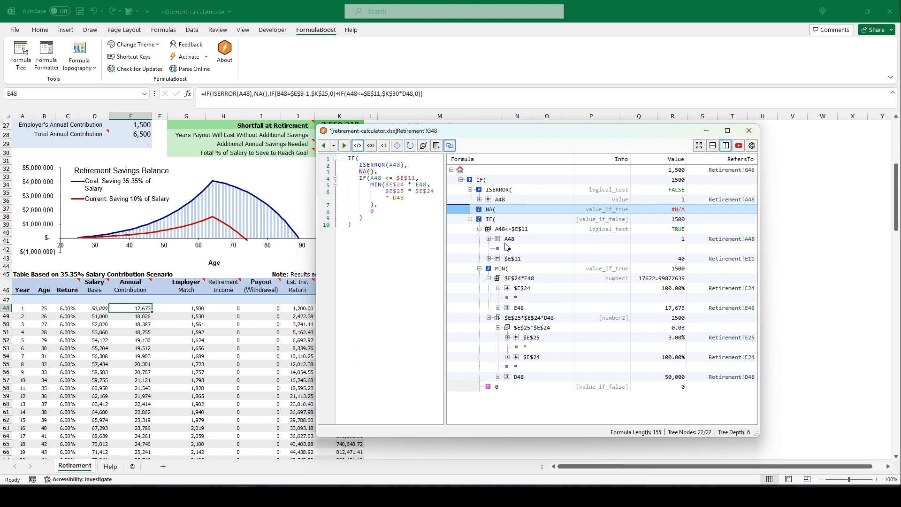
{"action": "right_click", "coordinate": [512, 191]}
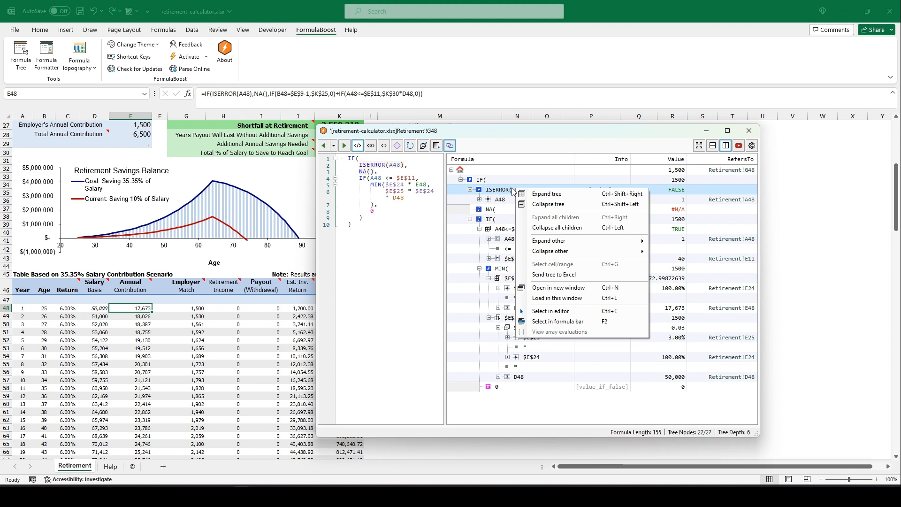
{"action": "key", "text": "Escape"}
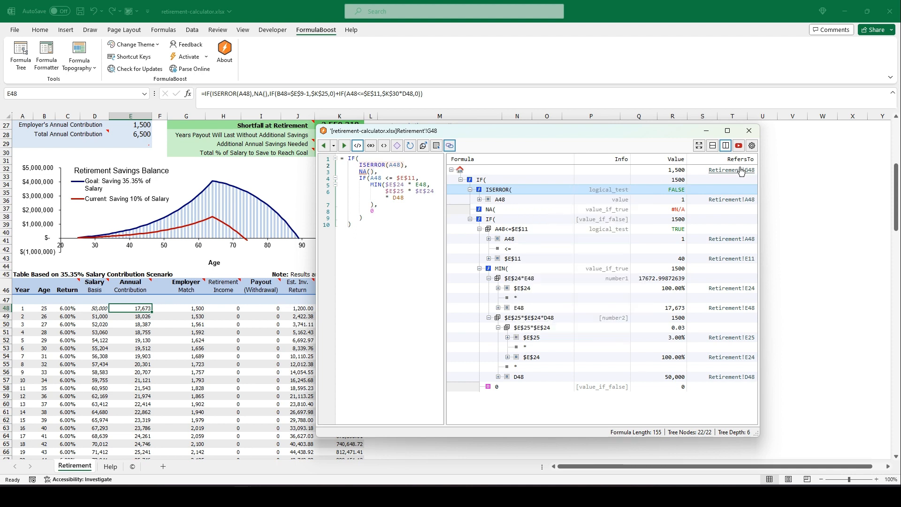
Step: Show the Formula Tree options, fit the window to its contents and collapse all option groups
{"action": "left_click", "coordinate": [751, 145]}
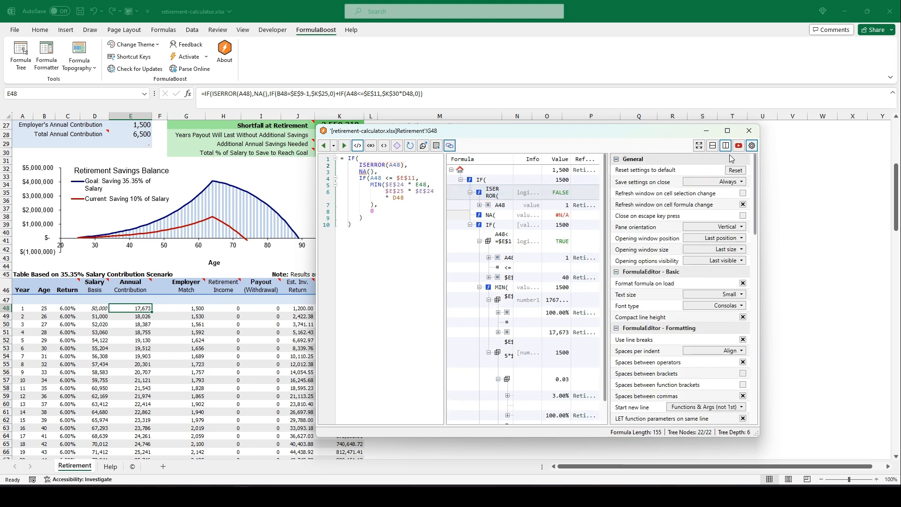
{"action": "left_click", "coordinate": [754, 146]}
{"action": "left_click", "coordinate": [754, 147]}
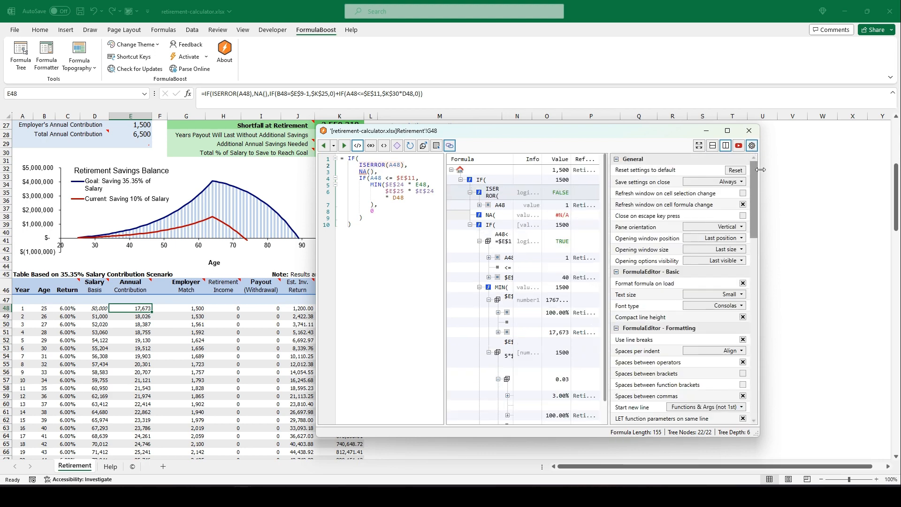
{"action": "left_click", "coordinate": [699, 146]}
{"action": "left_click_drag", "start_coordinate": [589, 128], "coordinate": [432, 130]}
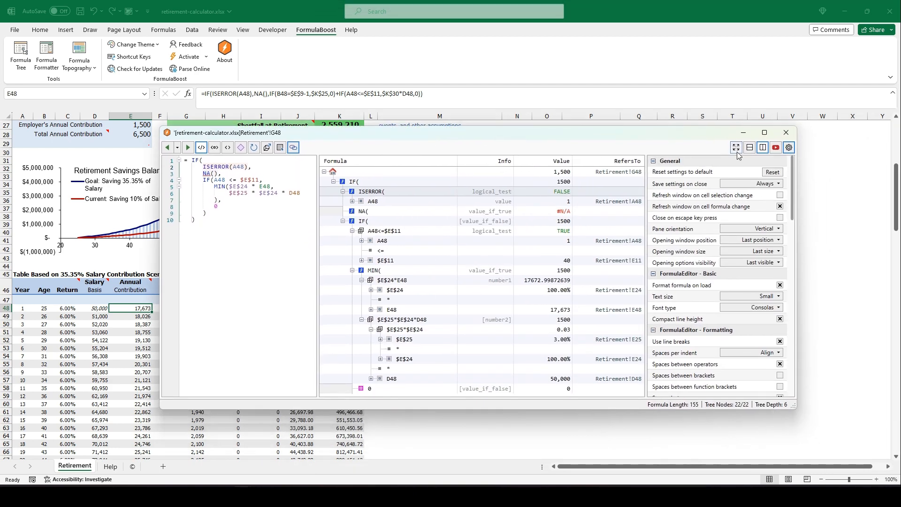
{"action": "right_click", "coordinate": [724, 166]}
{"action": "left_click", "coordinate": [754, 206]}
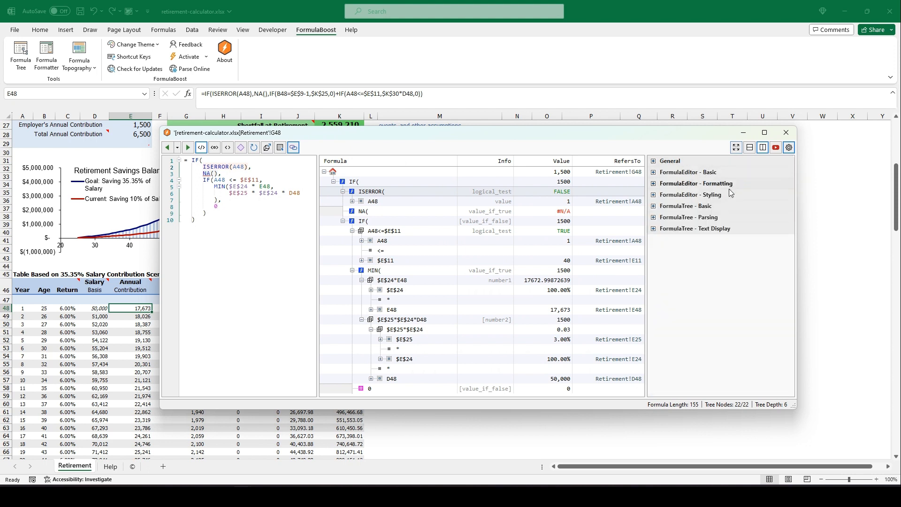
Step: In the FormulaEditor - Formatting options, turn Spaces between operators off and on again to compare the formula's layout
{"action": "left_click", "coordinate": [703, 187]}
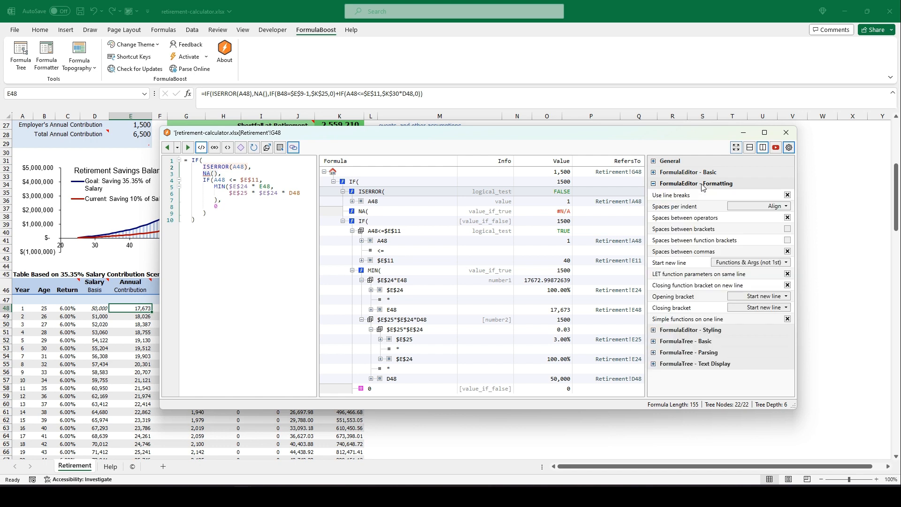
{"action": "left_click", "coordinate": [243, 207]}
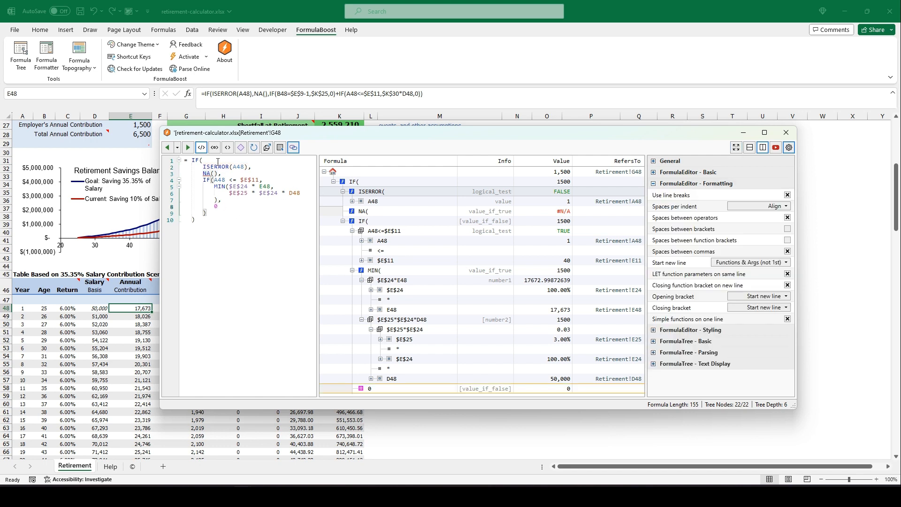
{"action": "left_click", "coordinate": [707, 219]}
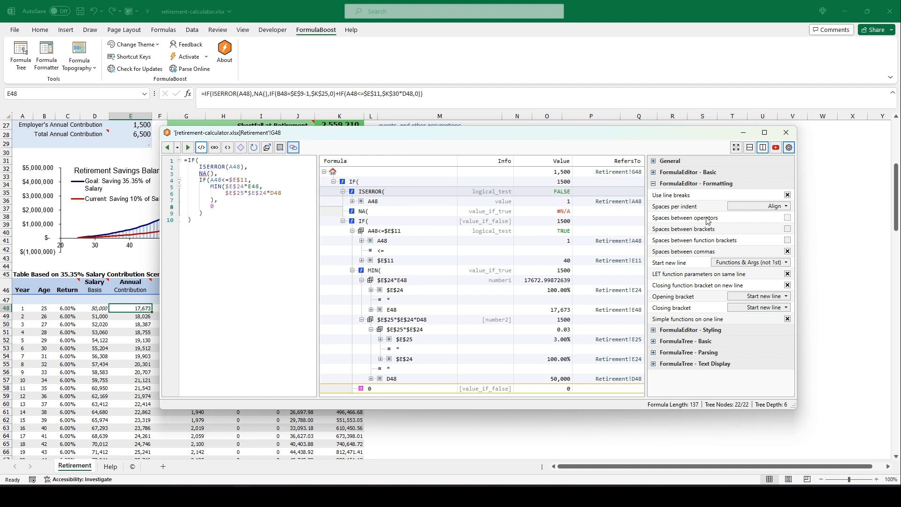
{"action": "left_click", "coordinate": [708, 219]}
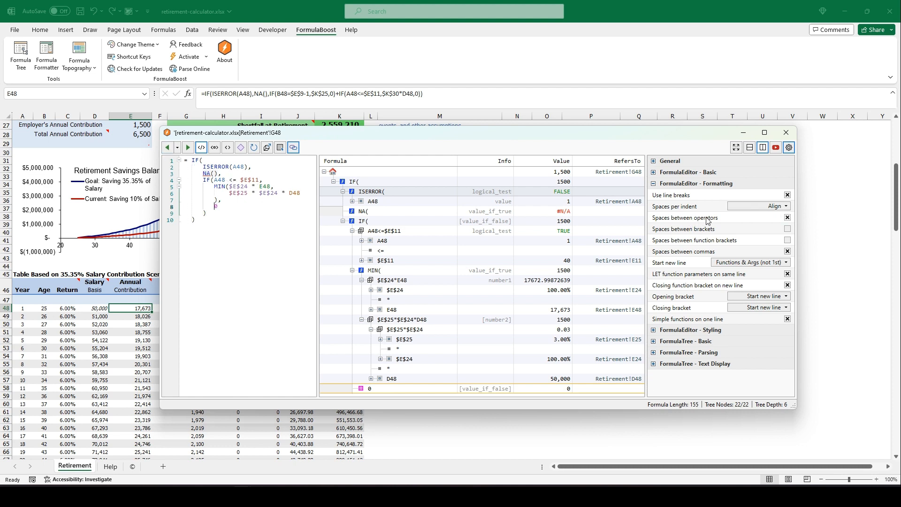
Step: Look through the FormulaTree - Basic options and hide the options pane
{"action": "left_click", "coordinate": [708, 185]}
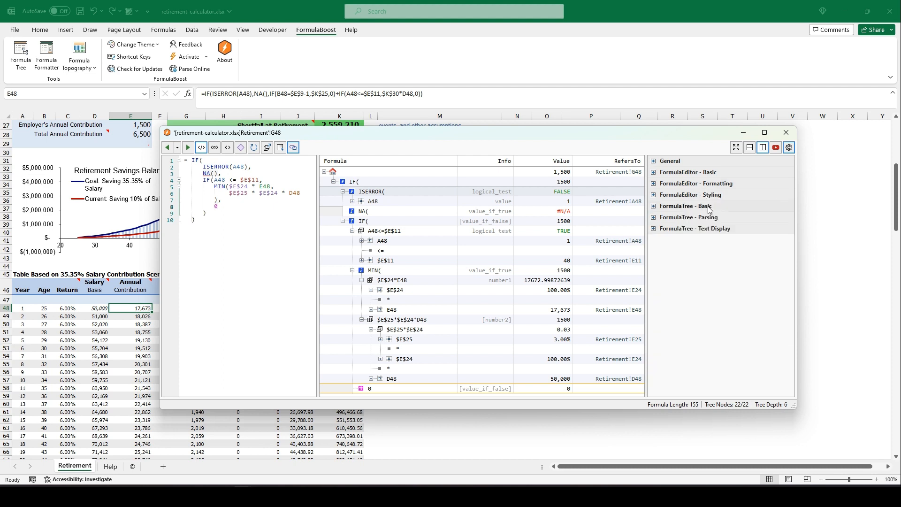
{"action": "left_click", "coordinate": [709, 207]}
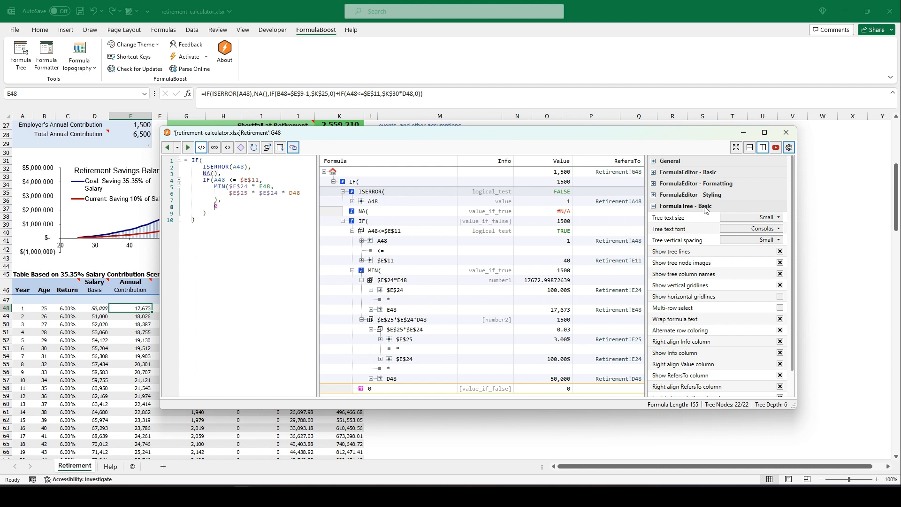
{"action": "left_click", "coordinate": [706, 208]}
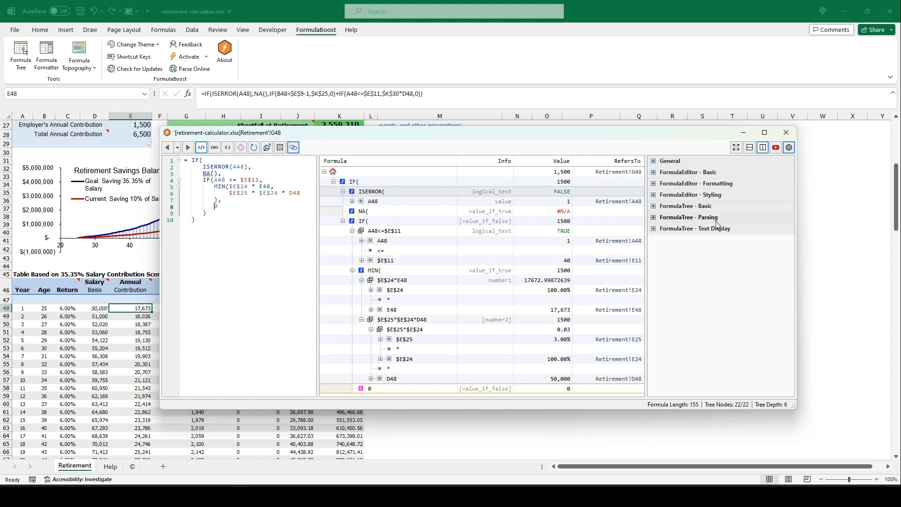
{"action": "left_click", "coordinate": [790, 148]}
Step: Widen the formula editor pane and put the MIN function with its arguments on a single line
{"action": "left_click_drag", "start_coordinate": [499, 133], "coordinate": [567, 137]}
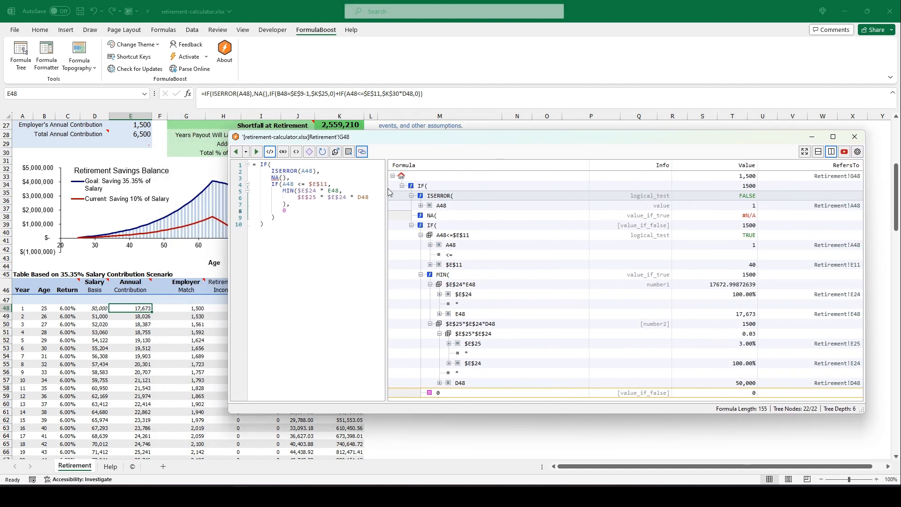
{"action": "left_click_drag", "start_coordinate": [389, 193], "coordinate": [429, 193]}
{"action": "left_click", "coordinate": [248, 191]}
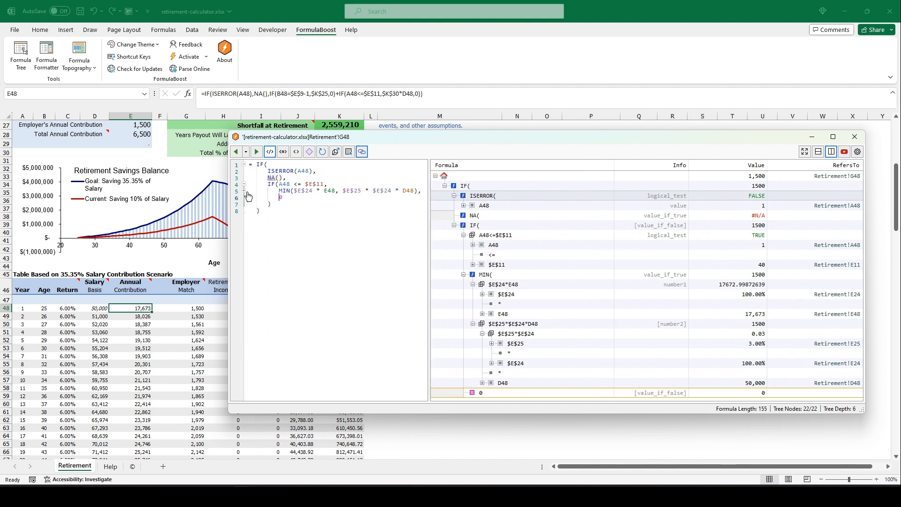
{"action": "left_click_drag", "start_coordinate": [428, 188], "coordinate": [444, 189]}
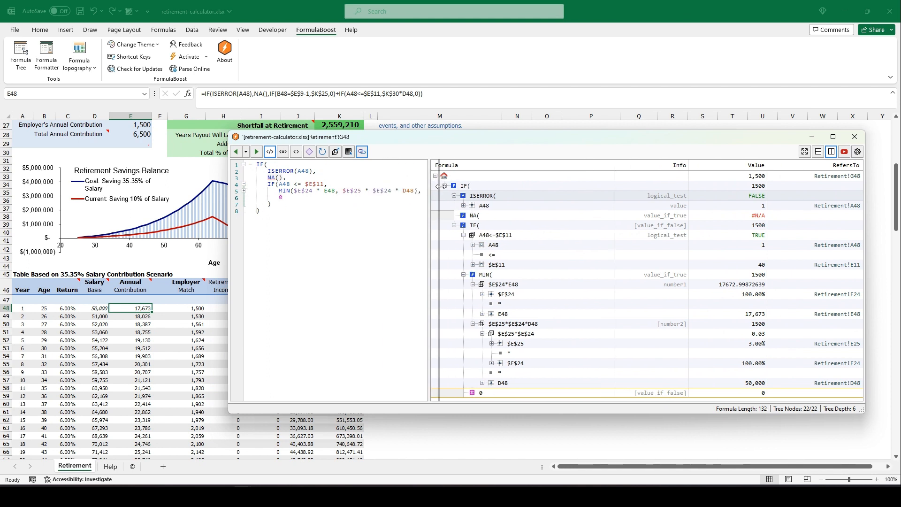
{"action": "left_click_drag", "start_coordinate": [398, 140], "coordinate": [356, 156]}
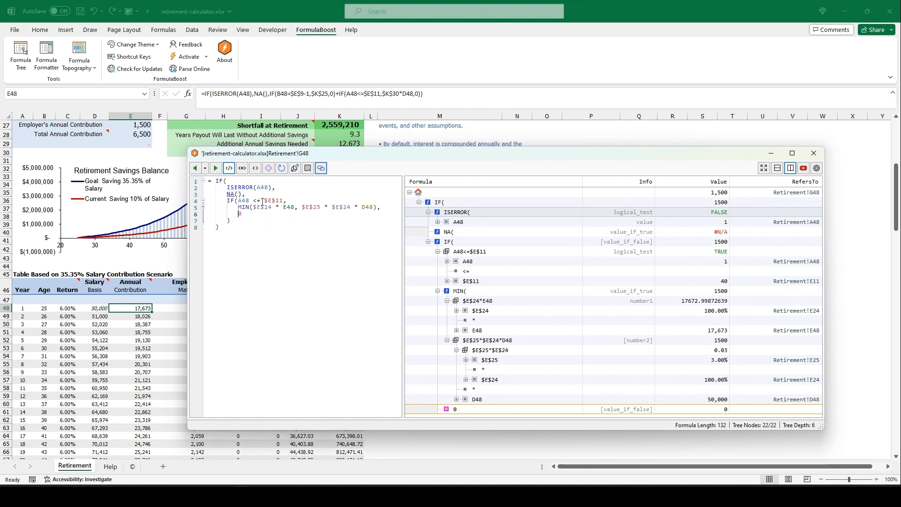
Step: Write the formatted multi-line formula back to cell G48 and enlarge the formula bar to show all its lines
{"action": "left_click", "coordinate": [295, 168]}
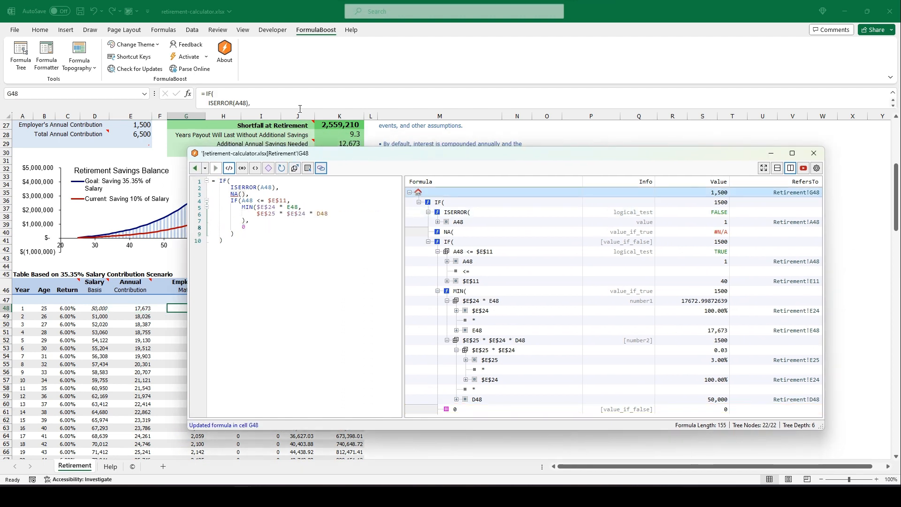
{"action": "left_click_drag", "start_coordinate": [300, 109], "coordinate": [291, 212]}
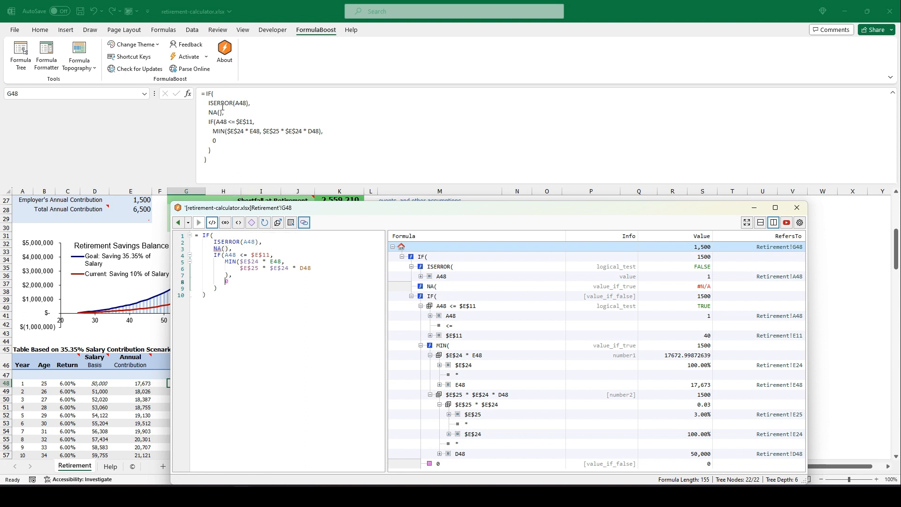
Step: Write the unformatted single-line formula back to cell G48 and return the editor to the formatted view
{"action": "left_click", "coordinate": [239, 223]}
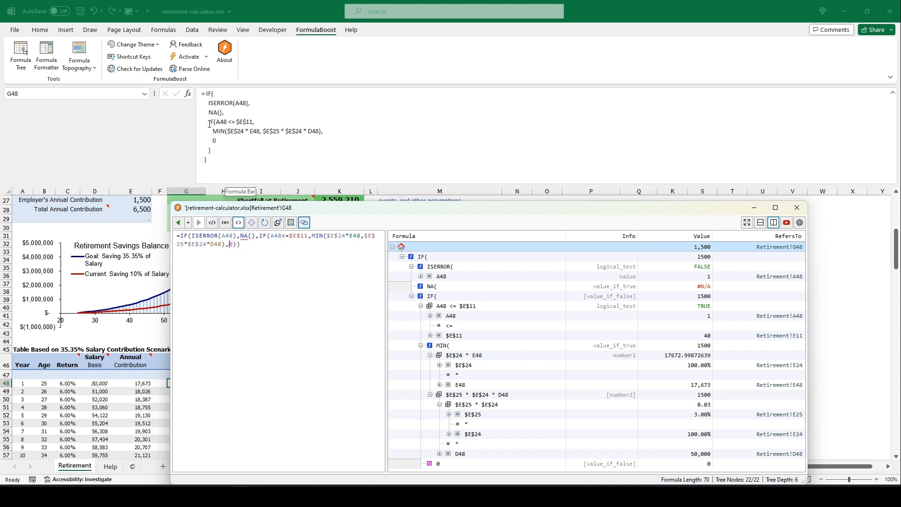
{"action": "left_click", "coordinate": [278, 222]}
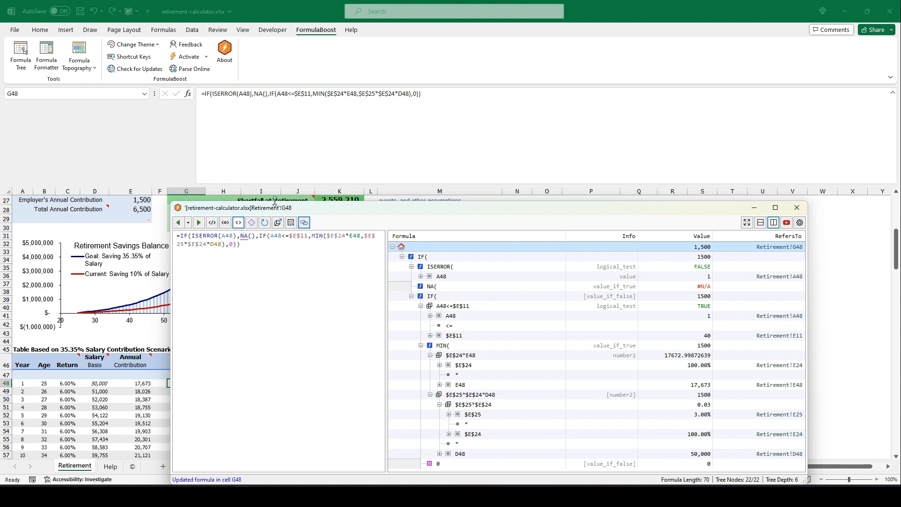
{"action": "left_click_drag", "start_coordinate": [276, 205], "coordinate": [267, 131]}
{"action": "left_click", "coordinate": [273, 139]}
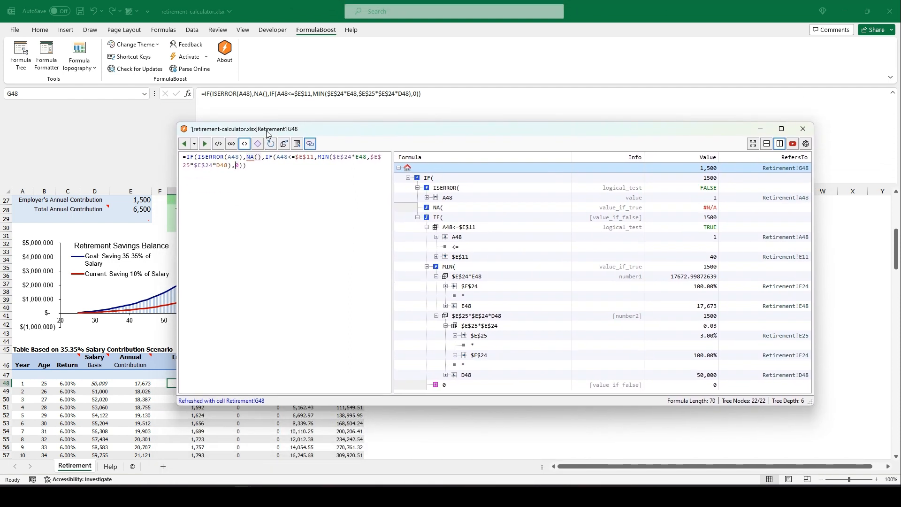
{"action": "left_click", "coordinate": [223, 145]}
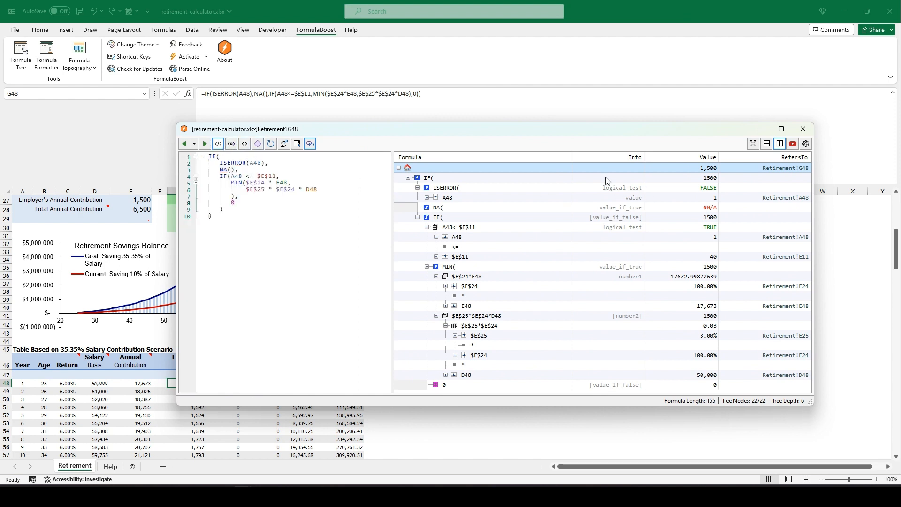
Step: Highlight the tree's ISERROR(A48) node within G48's formula in the formula bar, and leave the cell's edit mode
{"action": "left_click", "coordinate": [499, 184]}
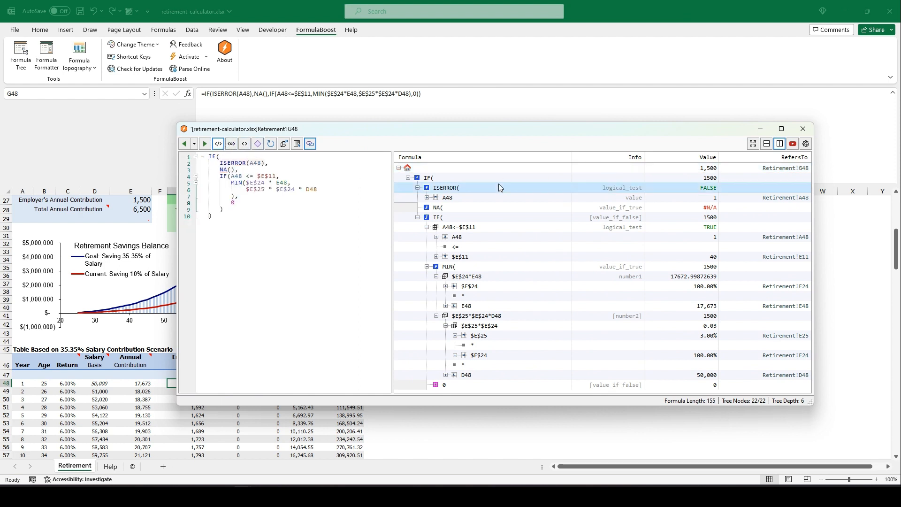
{"action": "left_click", "coordinate": [473, 178]}
{"action": "key", "text": "Down"}
{"action": "key", "text": "Down"}
{"action": "key", "text": "Up"}
{"action": "key", "text": "F2"}
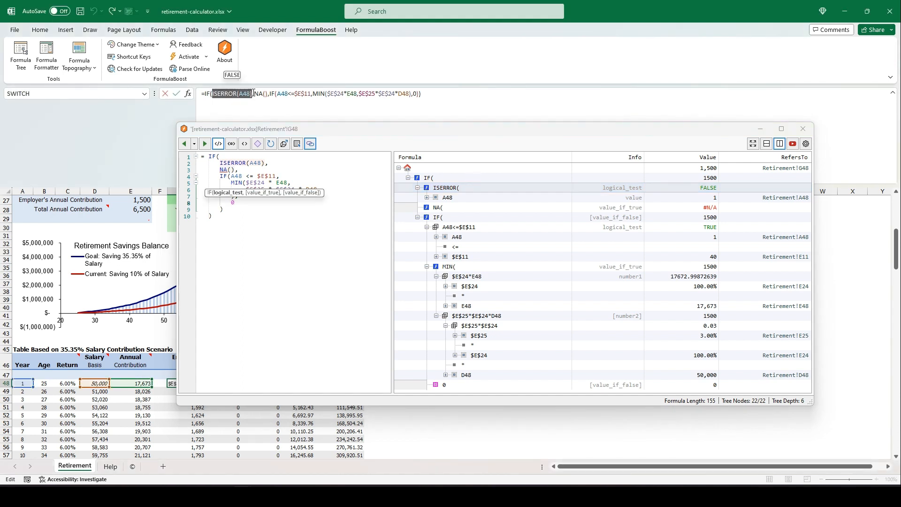
{"action": "key", "text": "Escape"}
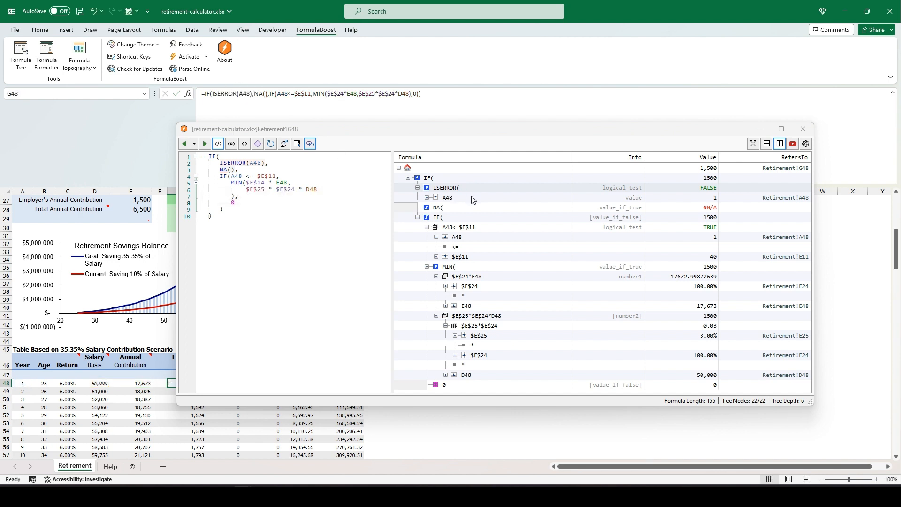
{"action": "left_click", "coordinate": [462, 188]}
{"action": "right_click", "coordinate": [461, 188]}
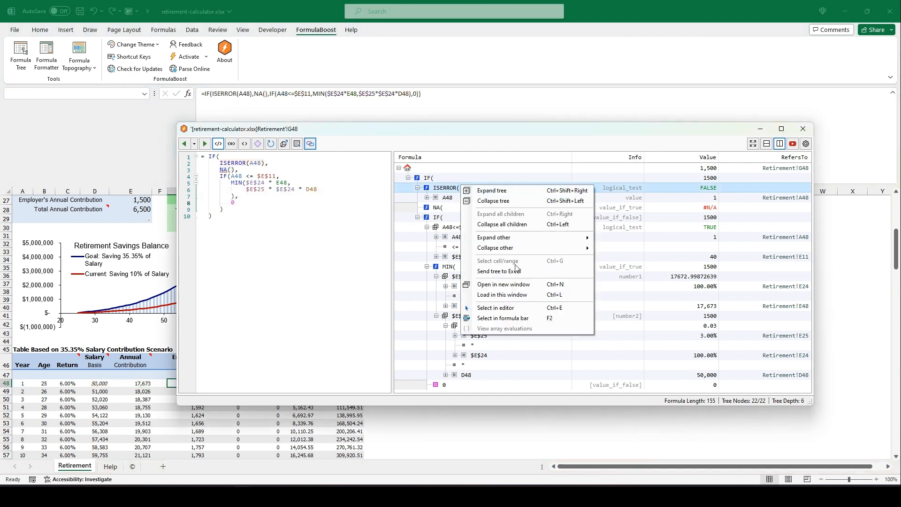
{"action": "left_click", "coordinate": [524, 319]}
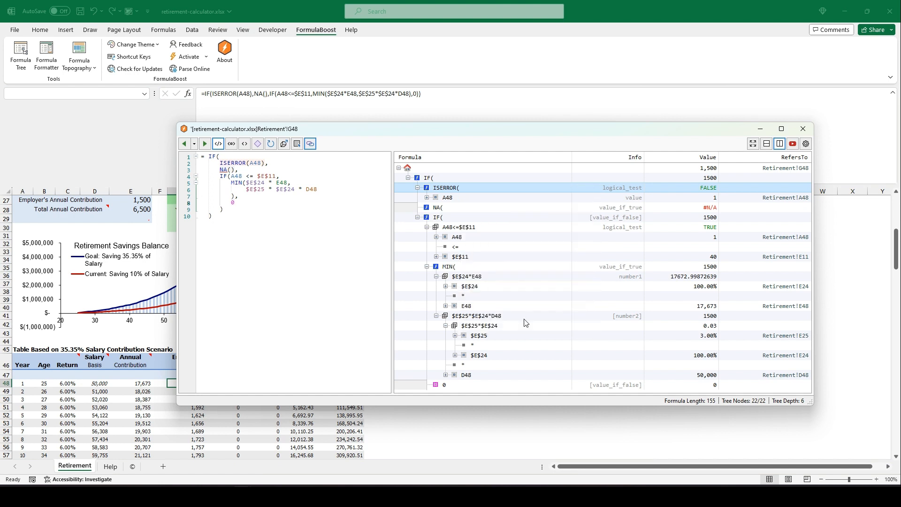
Step: Open the Function Arguments dialog for the outer IF at its logical_test argument and close it without changes
{"action": "left_click", "coordinate": [620, 190]}
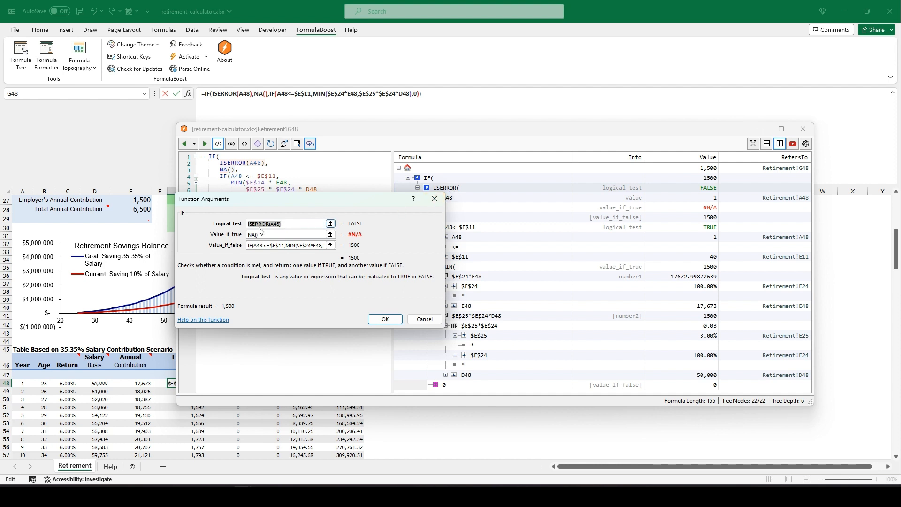
{"action": "left_click", "coordinate": [435, 199]}
{"action": "left_click", "coordinate": [618, 200]}
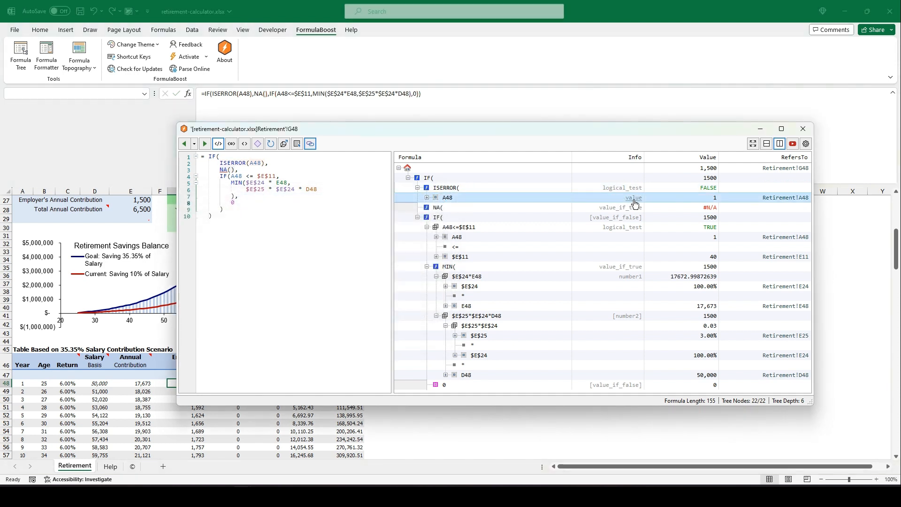
Step: Collapse the tree down to the outer IF's three arguments: ISERROR, NA and the nested IF
{"action": "left_click", "coordinate": [422, 189]}
{"action": "key", "text": "ctrl+Left"}
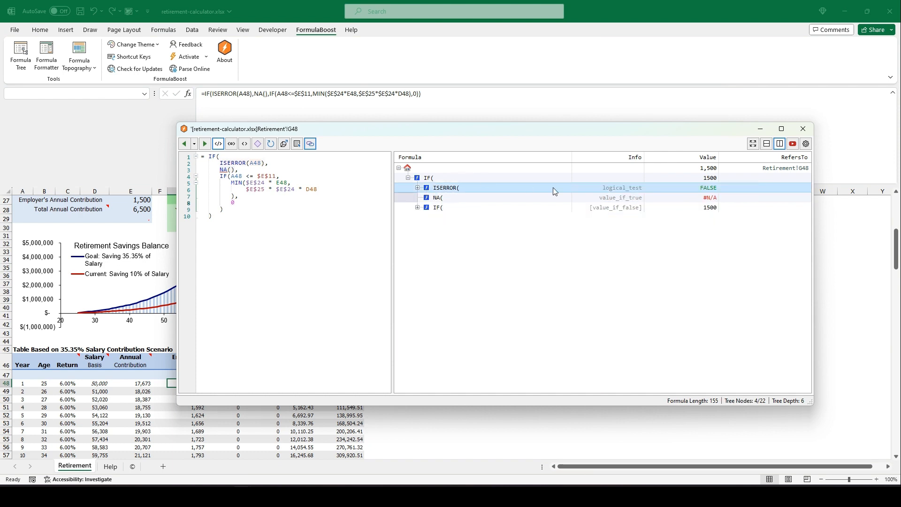
Step: View the outer IF's value_if_true argument in the Function Arguments dialog, close it unchanged, and expand the entire formula tree
{"action": "left_click", "coordinate": [618, 200]}
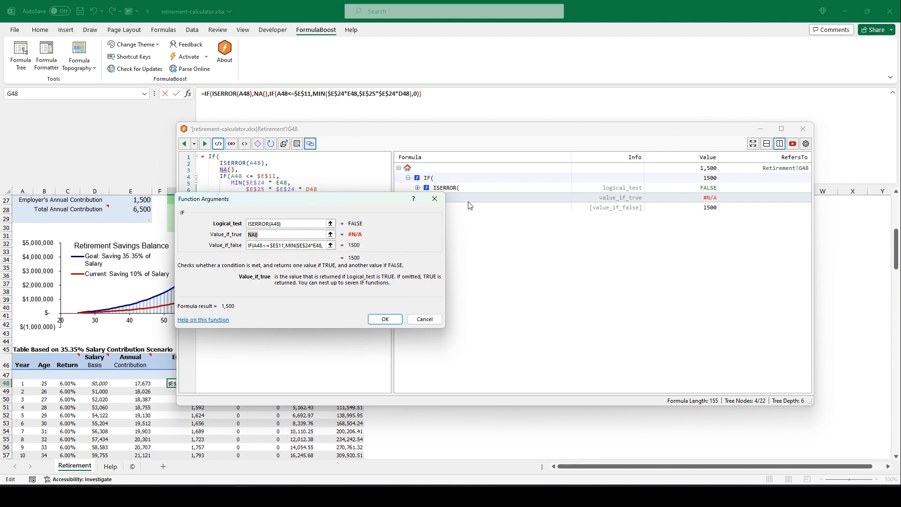
{"action": "left_click", "coordinate": [435, 199]}
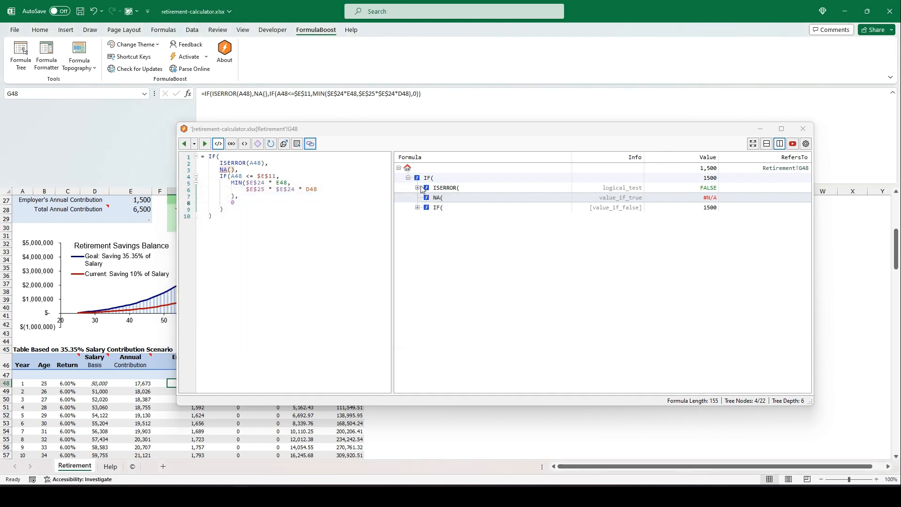
{"action": "right_click", "coordinate": [435, 188]}
{"action": "left_click", "coordinate": [467, 192]}
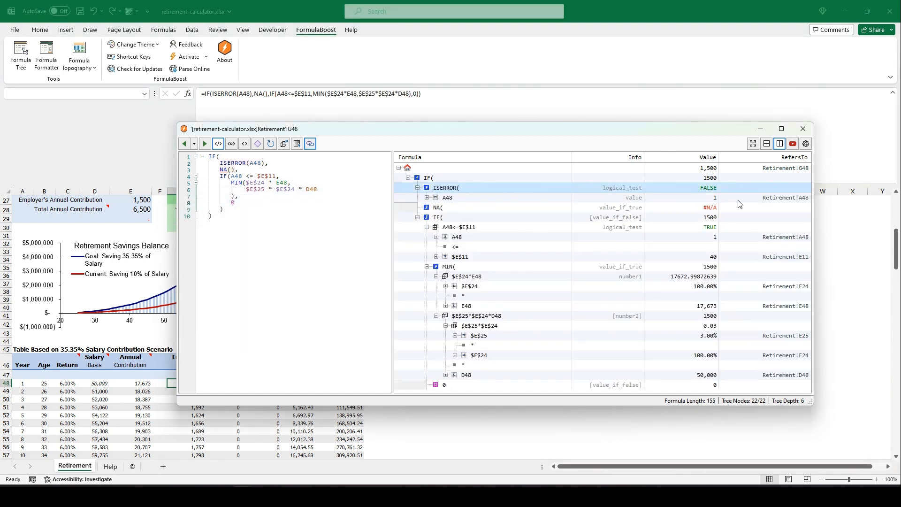
Step: Move the tree window clear of column G and select cell A48 on the sheet from the tree's A48 node under ISERROR
{"action": "left_click_drag", "start_coordinate": [474, 187], "coordinate": [518, 166]}
{"action": "right_click", "coordinate": [508, 172]}
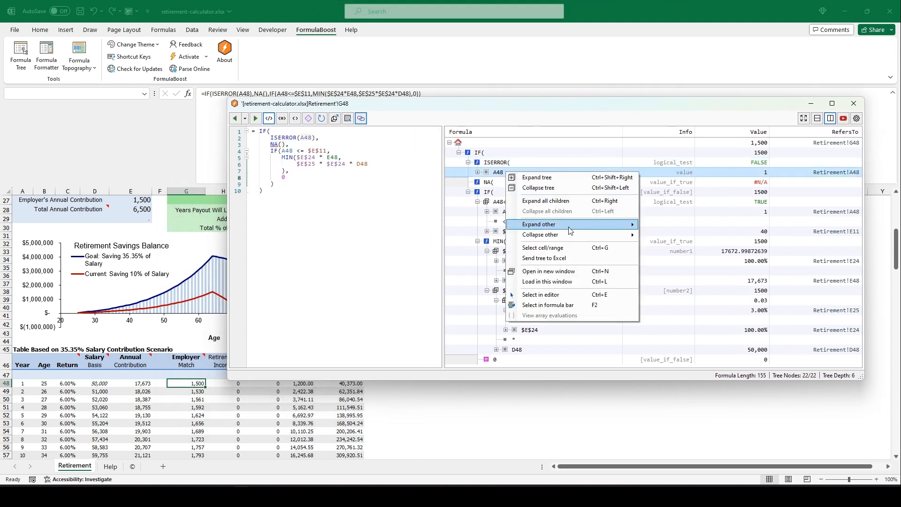
{"action": "mouse_move", "coordinate": [568, 229]}
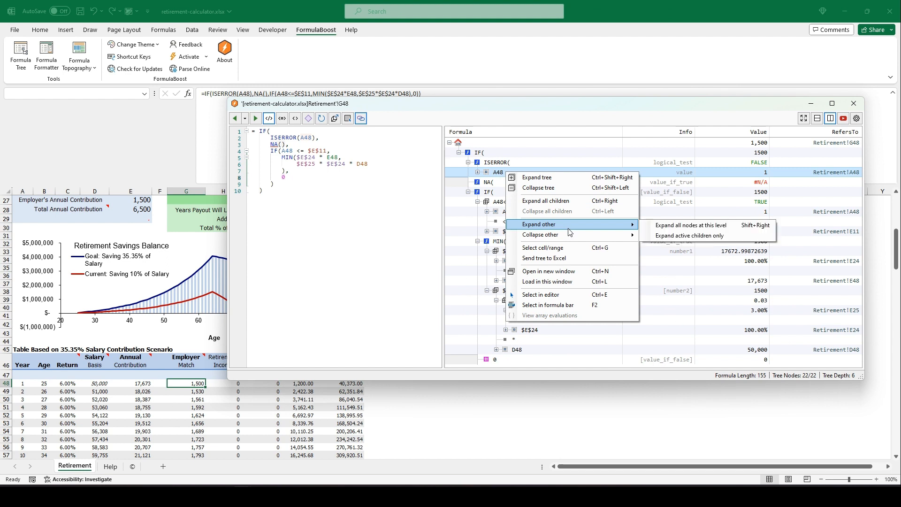
{"action": "left_click", "coordinate": [581, 249]}
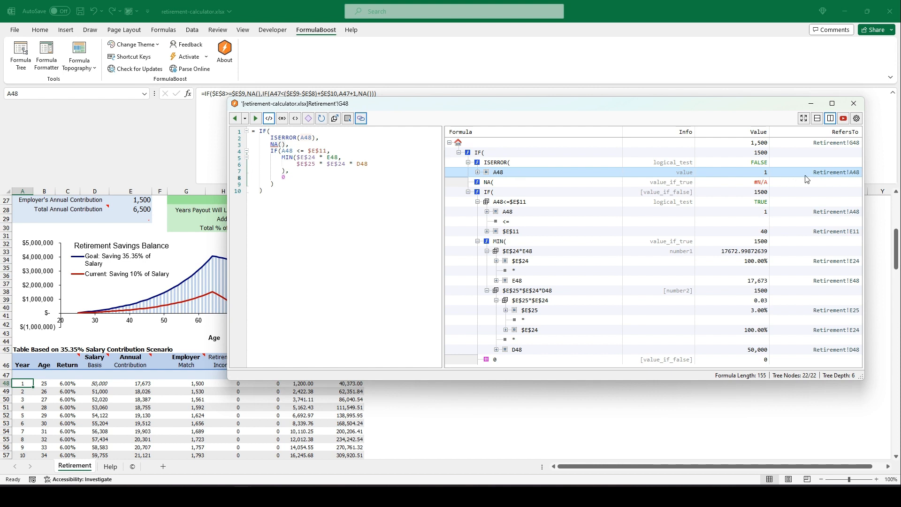
{"action": "left_click", "coordinate": [838, 172]}
Step: Close G48's Formula Tree window and switch to the DemoProjection_20230904.xlsx workbook
{"action": "mouse_move", "coordinate": [243, 496]}
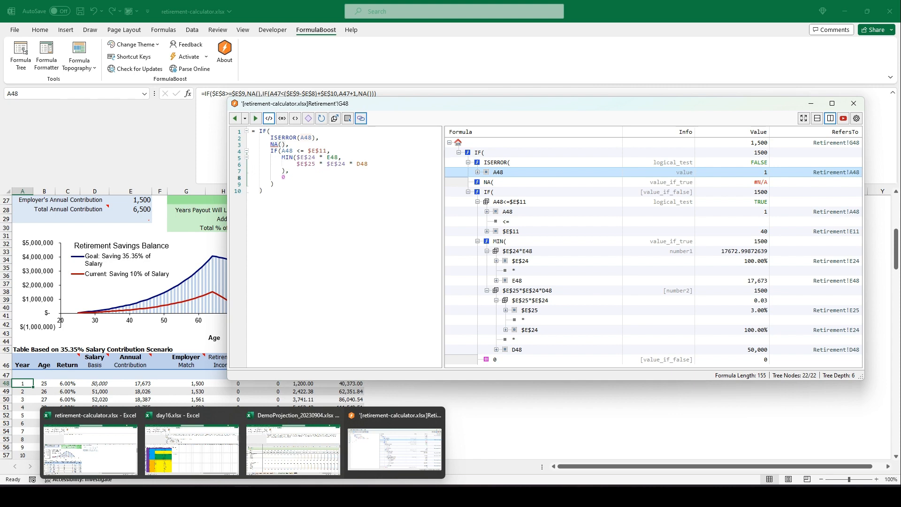
{"action": "left_click", "coordinate": [854, 103]}
{"action": "mouse_move", "coordinate": [243, 497]}
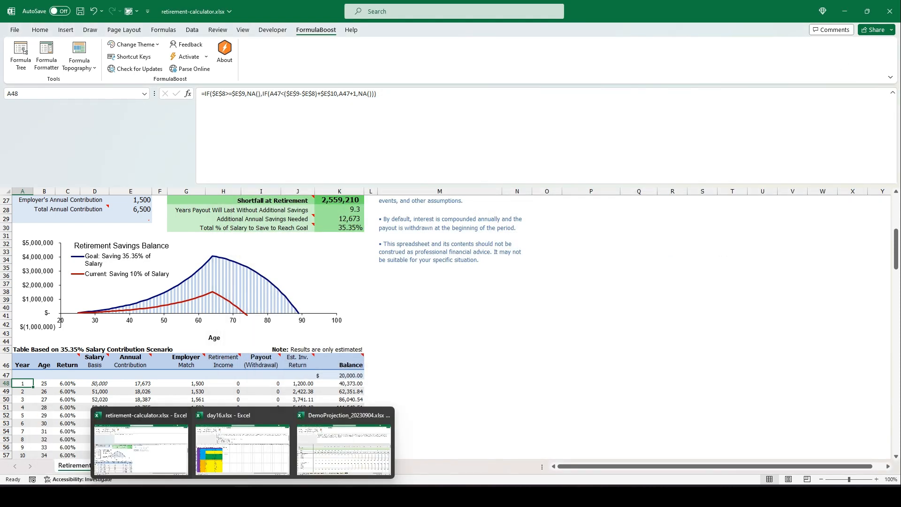
{"action": "left_click", "coordinate": [348, 439]}
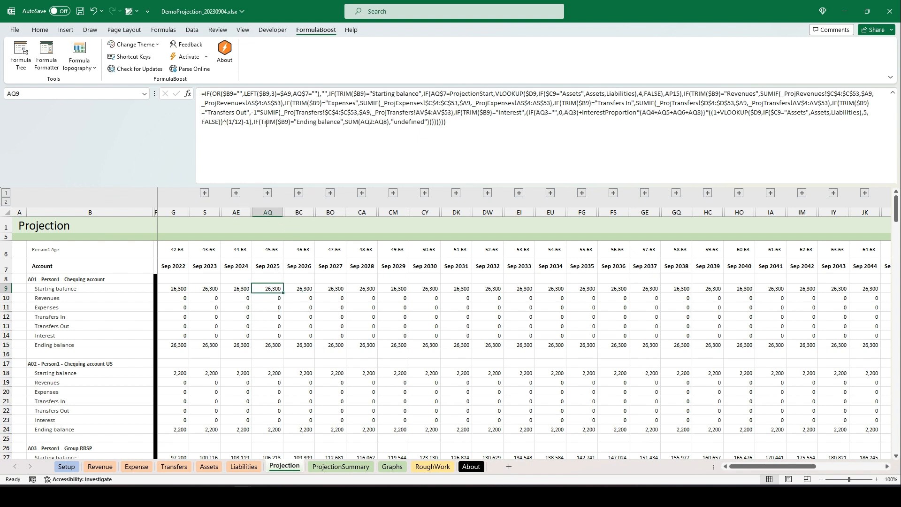
Step: Open the Formula Tree for cell AQ9 on the Projection sheet, compare it with the formula bar, and reposition its window
{"action": "left_click", "coordinate": [23, 59]}
{"action": "left_click_drag", "start_coordinate": [481, 103], "coordinate": [404, 98]}
{"action": "left_click", "coordinate": [727, 112]}
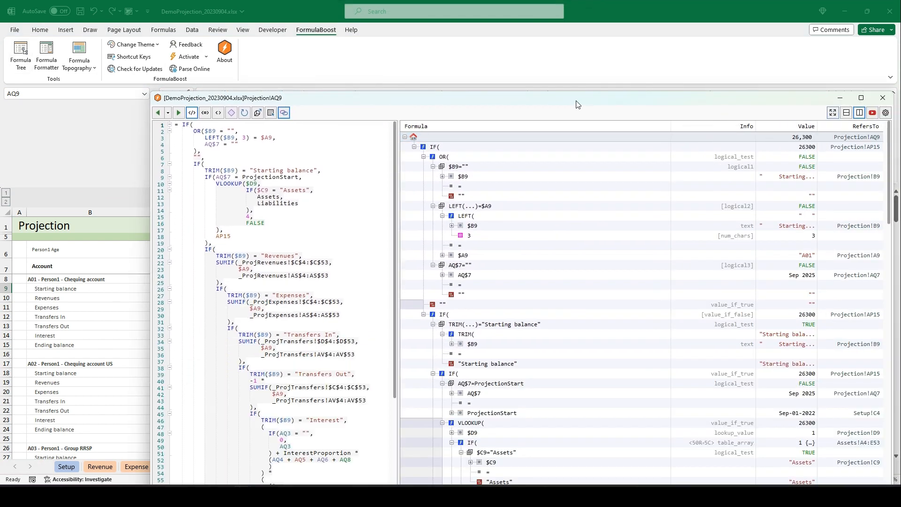
{"action": "left_click_drag", "start_coordinate": [570, 99], "coordinate": [526, 192]}
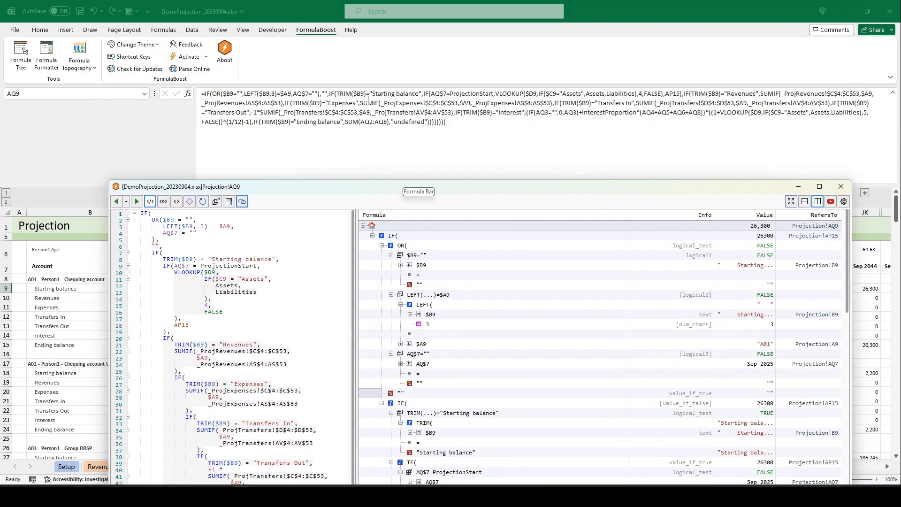
{"action": "left_click_drag", "start_coordinate": [451, 190], "coordinate": [462, 58]}
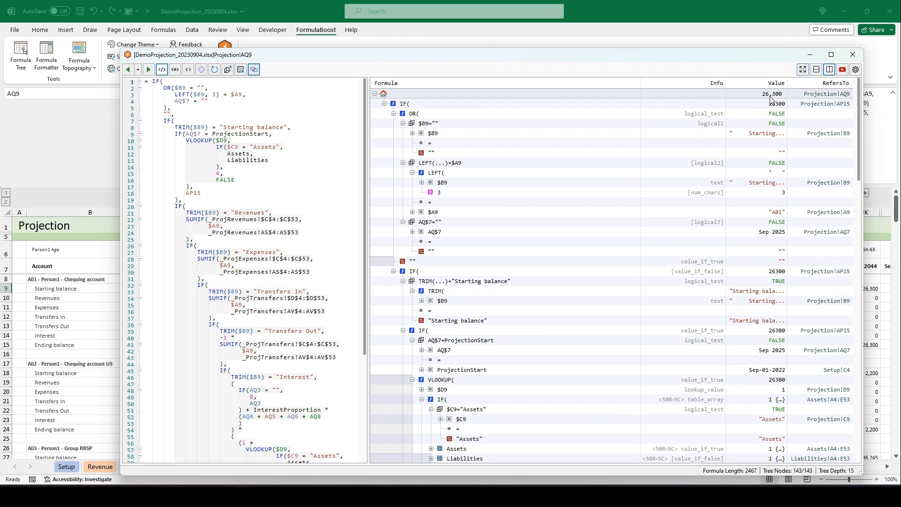
Step: Collapse only the inactive children of AQ9's tree, starting from the root node
{"action": "right_click", "coordinate": [427, 94]}
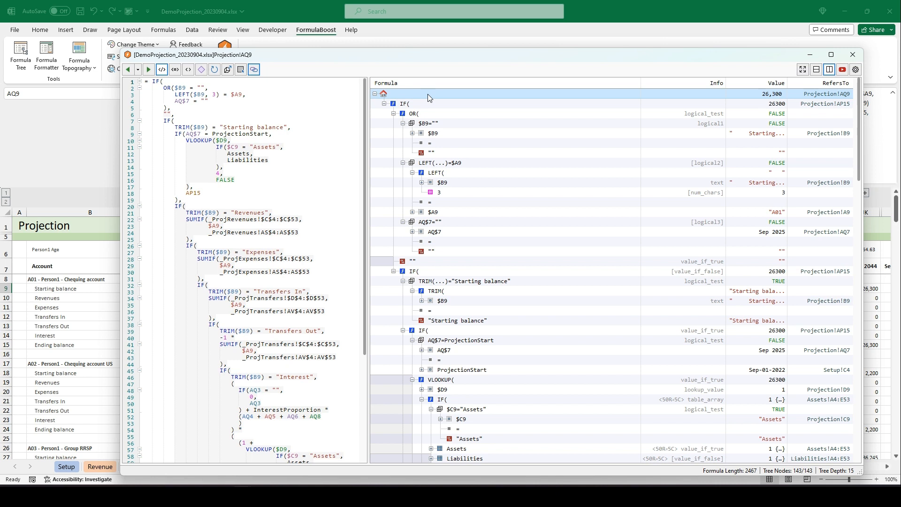
{"action": "left_click", "coordinate": [400, 93]}
{"action": "right_click", "coordinate": [424, 95]}
{"action": "mouse_move", "coordinate": [506, 156]}
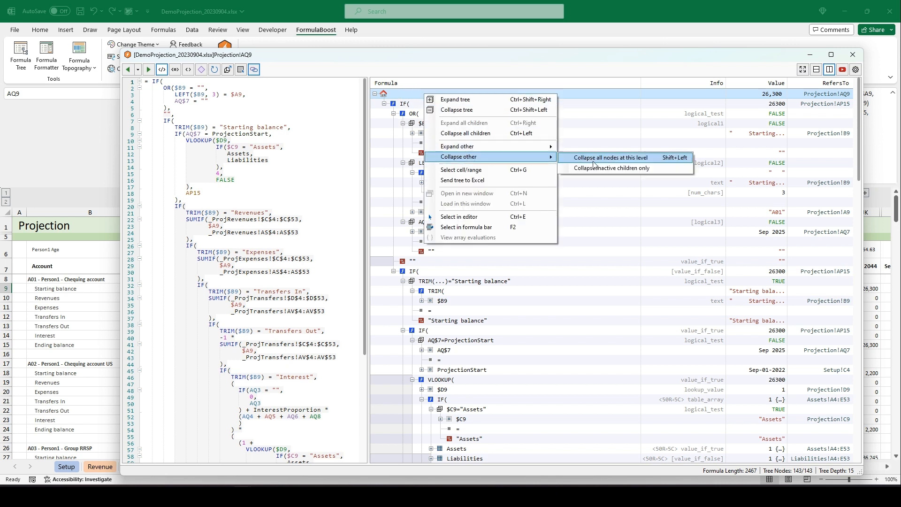
{"action": "left_click", "coordinate": [616, 172]}
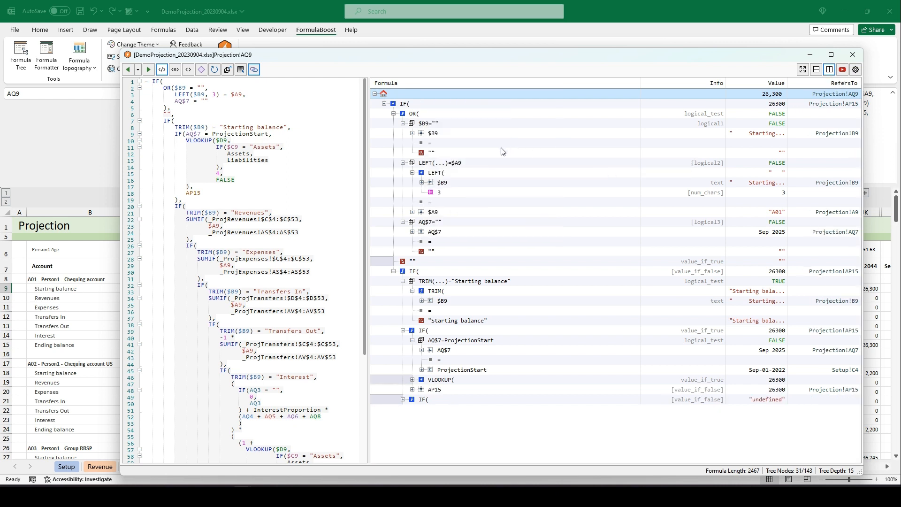
Step: Reposition the tree window, widen the editor pane, and inspect the last value_if_false IF, AP15 and root nodes
{"action": "left_click_drag", "start_coordinate": [466, 57], "coordinate": [463, 35]}
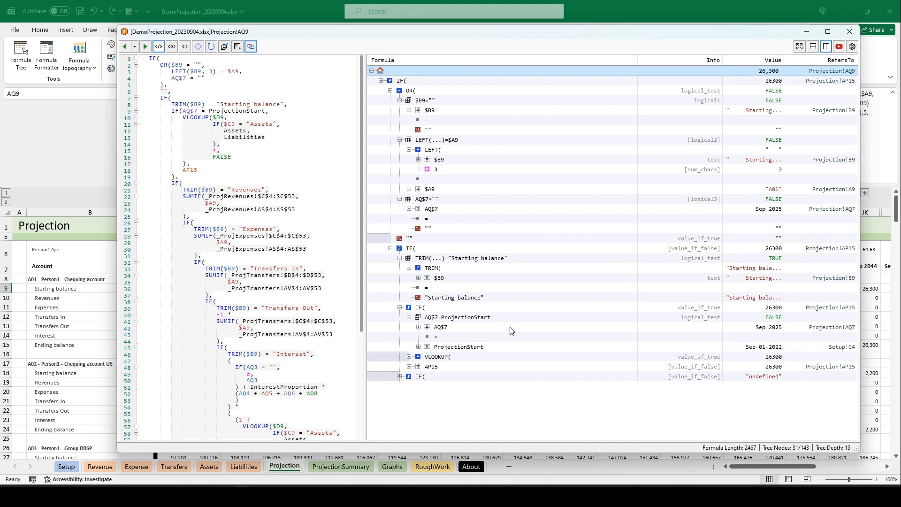
{"action": "left_click", "coordinate": [440, 375]}
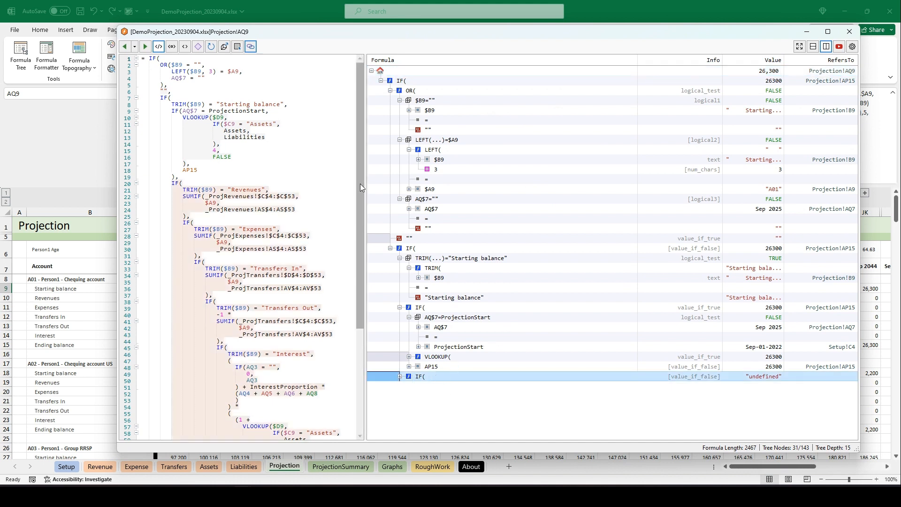
{"action": "left_click_drag", "start_coordinate": [365, 184], "coordinate": [380, 183]}
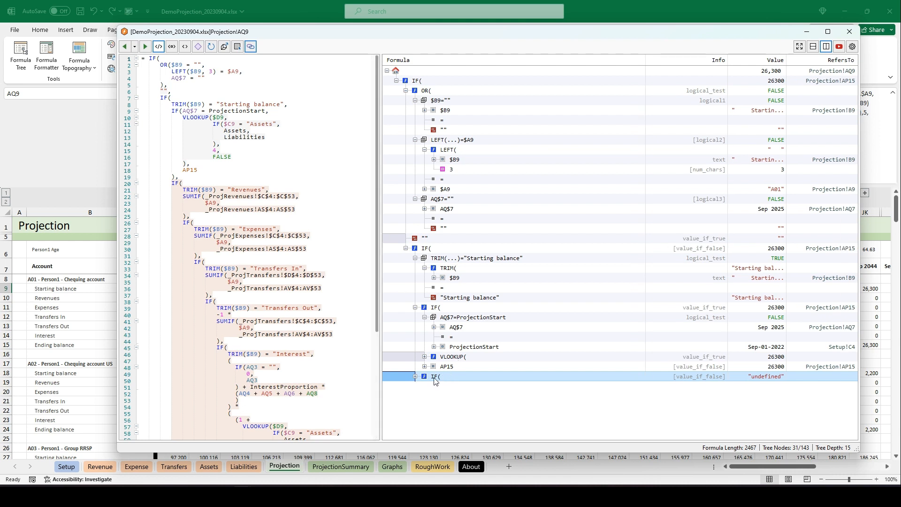
{"action": "left_click", "coordinate": [478, 368]}
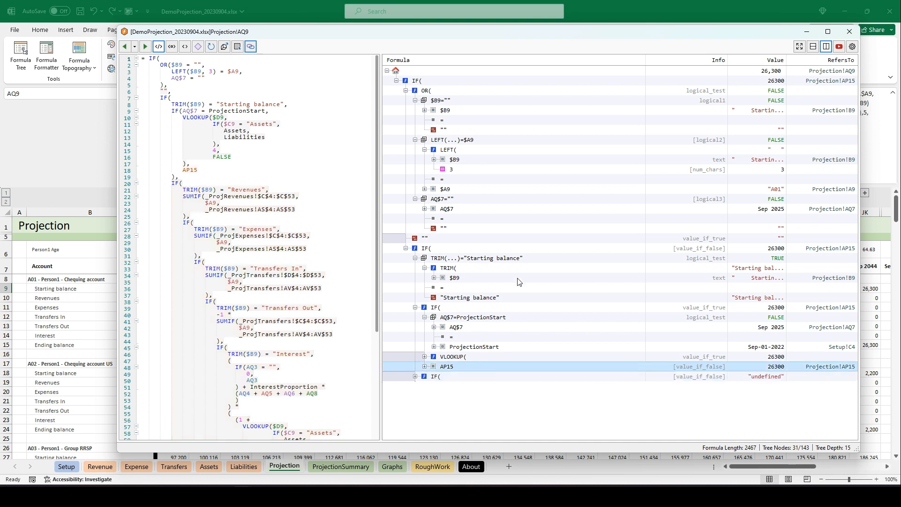
{"action": "left_click", "coordinate": [749, 71]}
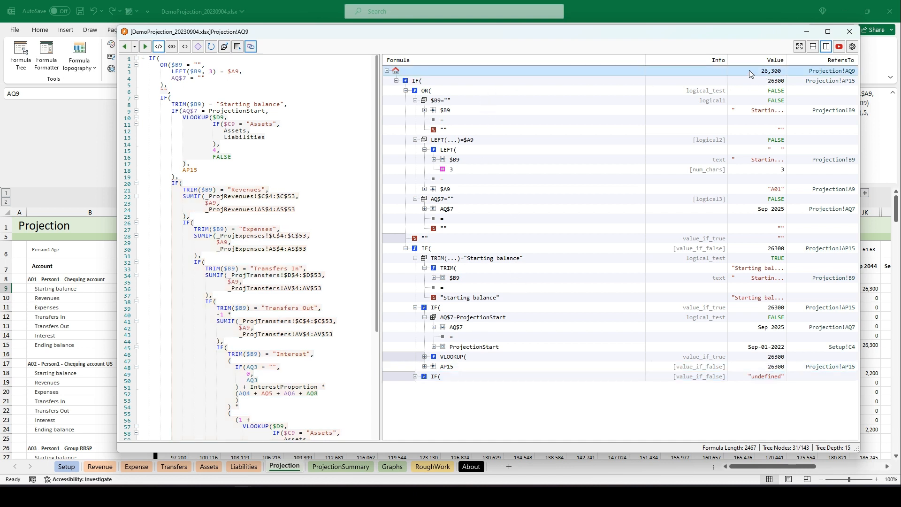
Step: Locate the IF function on line 20 of the editor in the tree using Select in tree
{"action": "left_click", "coordinate": [268, 163]}
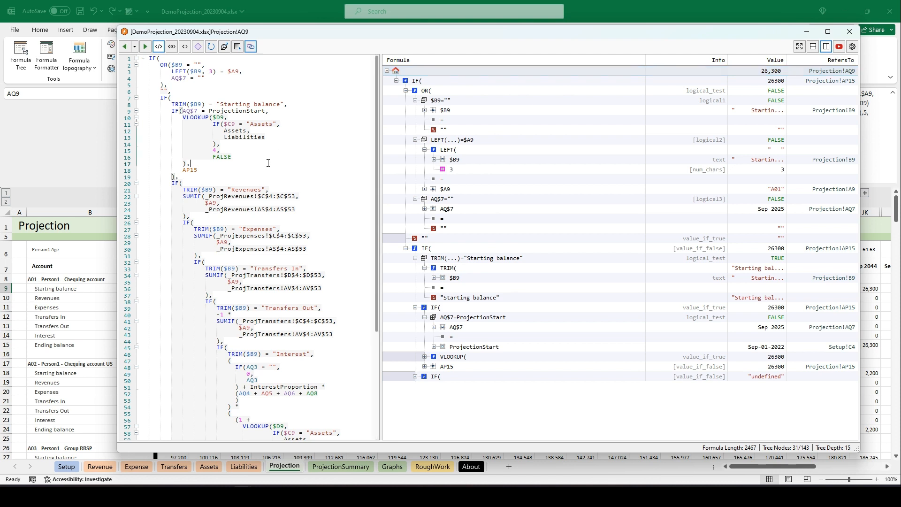
{"action": "left_click", "coordinate": [546, 161]}
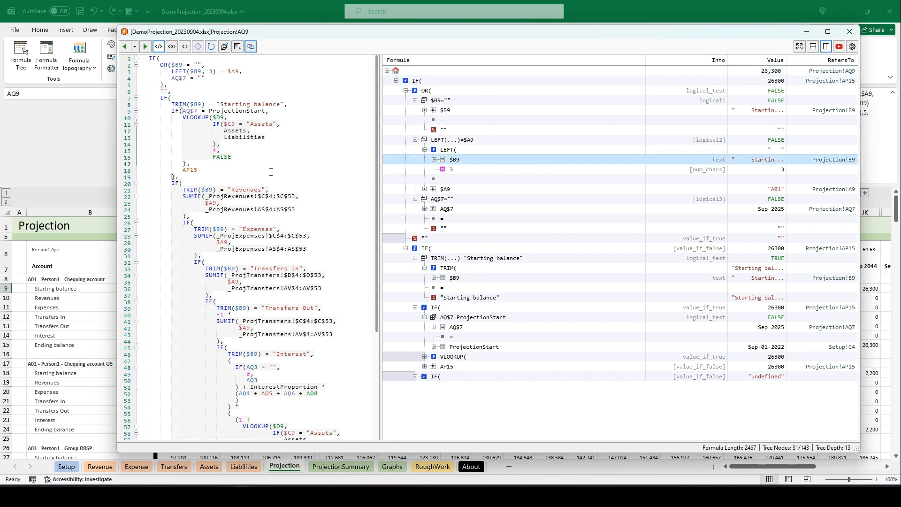
{"action": "left_click", "coordinate": [173, 184]}
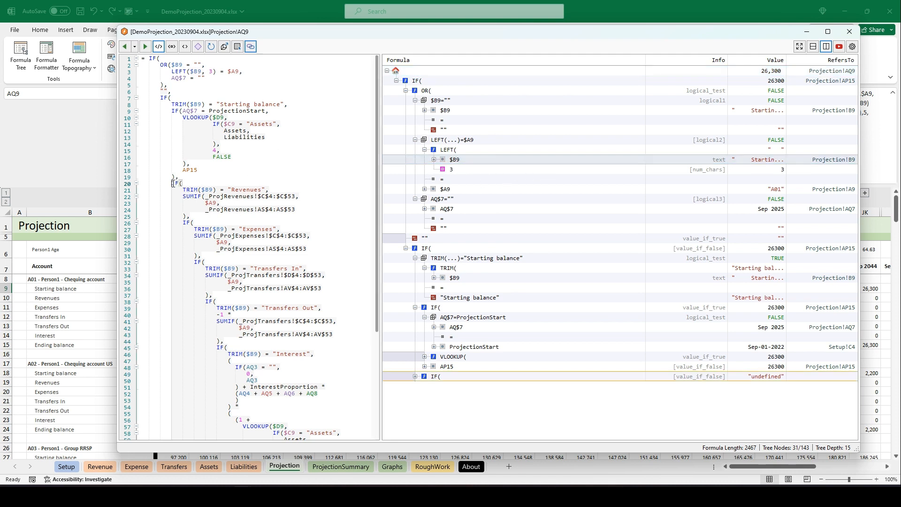
{"action": "right_click", "coordinate": [173, 183]}
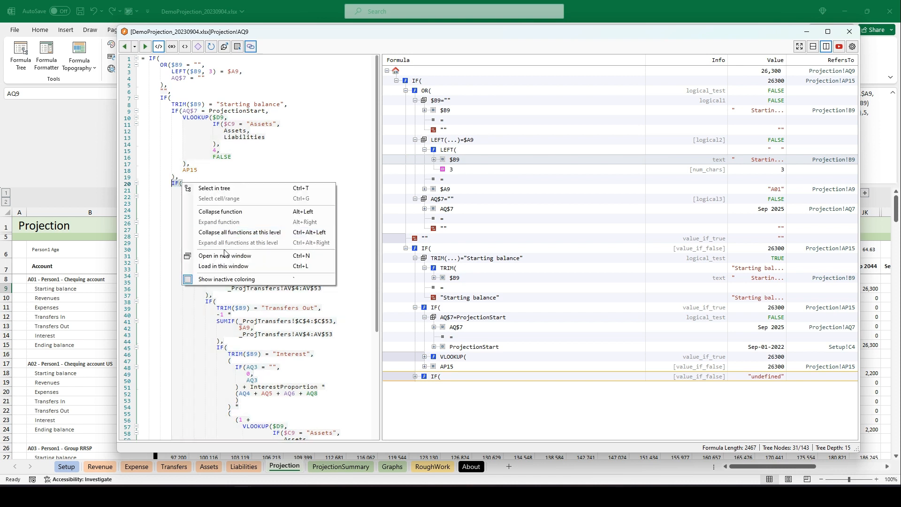
{"action": "left_click", "coordinate": [220, 189]}
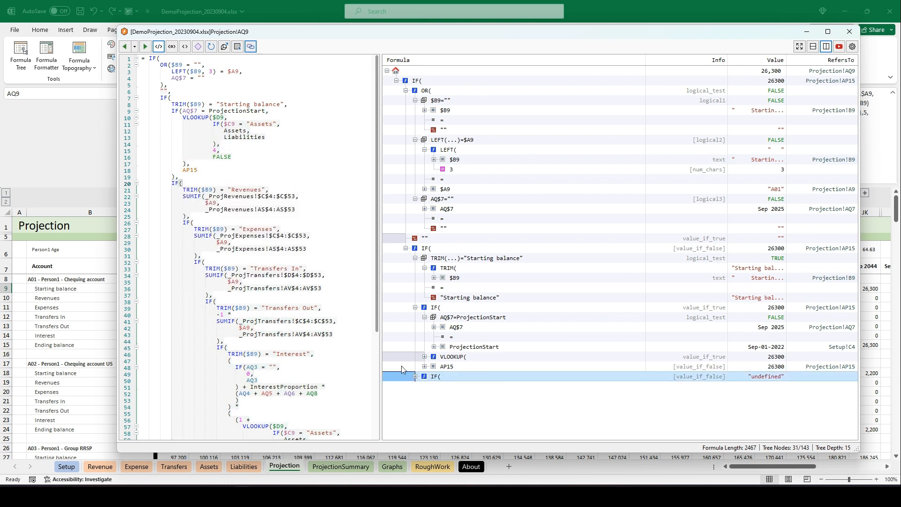
Step: Review the line 20 IF in the editor, and reduce the tree to the direct arguments of OR and the value_if_false IF
{"action": "left_click_drag", "start_coordinate": [376, 168], "coordinate": [374, 221]}
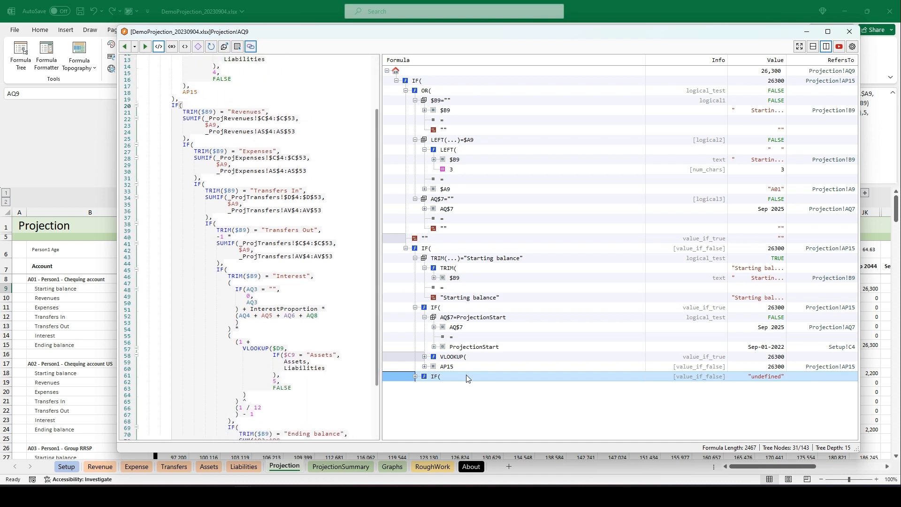
{"action": "left_click_drag", "start_coordinate": [374, 165], "coordinate": [376, 125]}
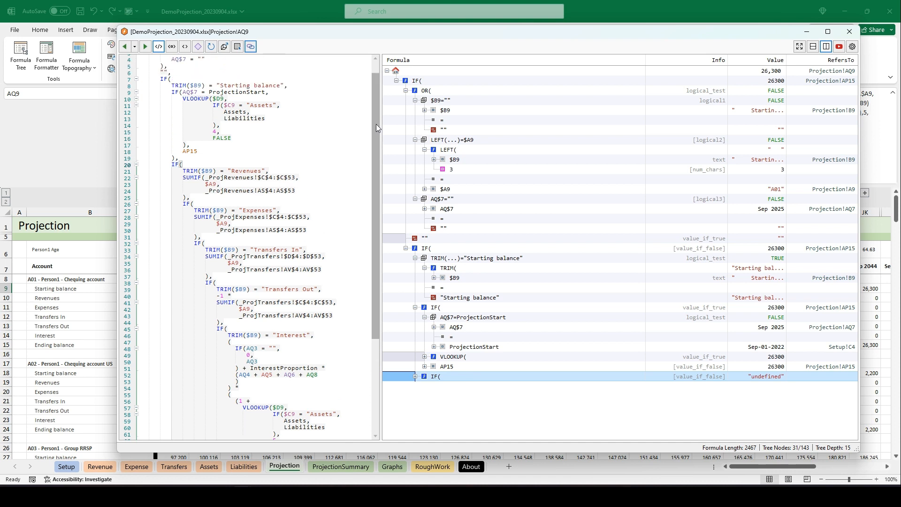
{"action": "left_click", "coordinate": [440, 252]}
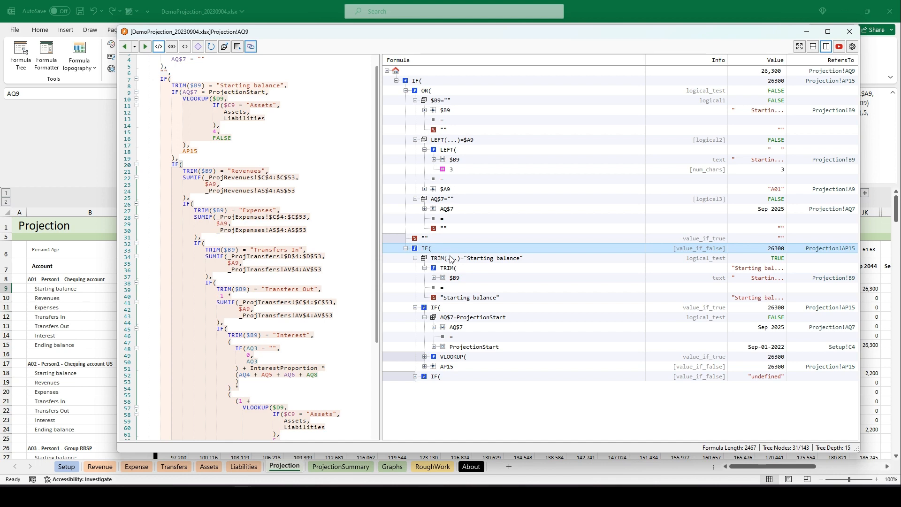
{"action": "left_click", "coordinate": [451, 258]}
{"action": "key", "text": "Up"}
{"action": "key", "text": "ctrl+Left"}
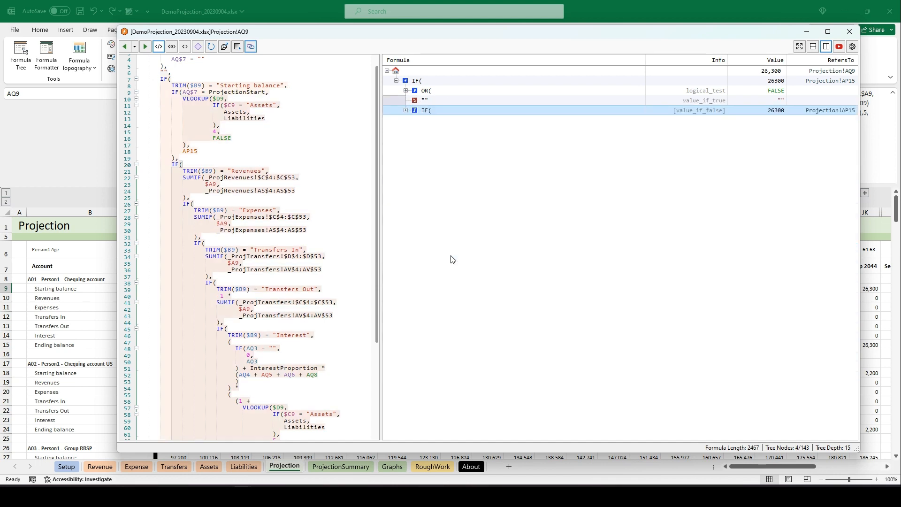
{"action": "key", "text": "ctrl+Right"}
{"action": "key", "text": "Down"}
{"action": "key", "text": "ctrl+Left"}
{"action": "key", "text": "Up"}
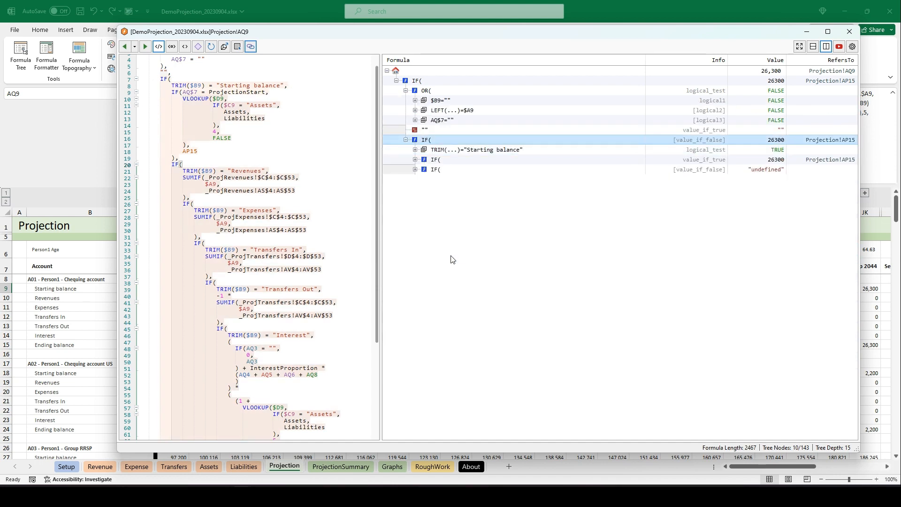
Step: Step through the value_if_false IF's arguments, expand its value_if_true IF, and select that IF's AQ$7=ProjectionStart test
{"action": "key", "text": "Down"}
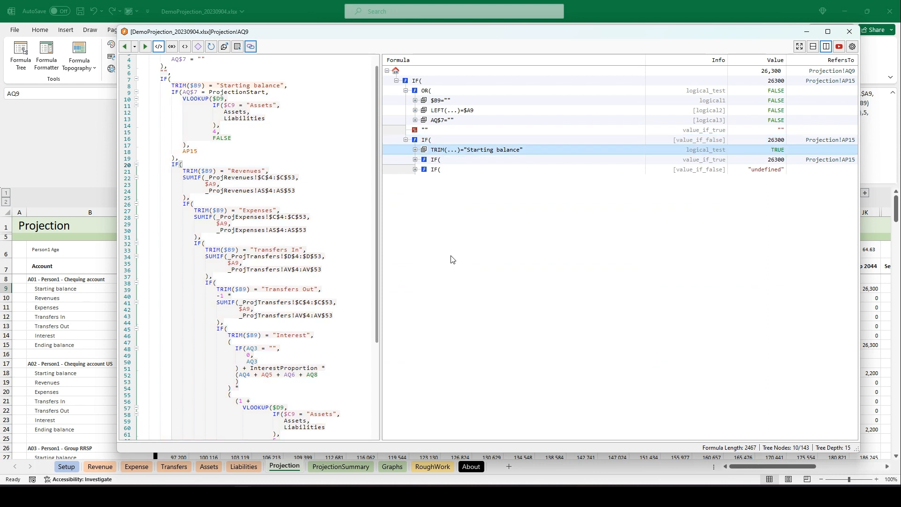
{"action": "key", "text": "Down"}
{"action": "key", "text": "Down"}
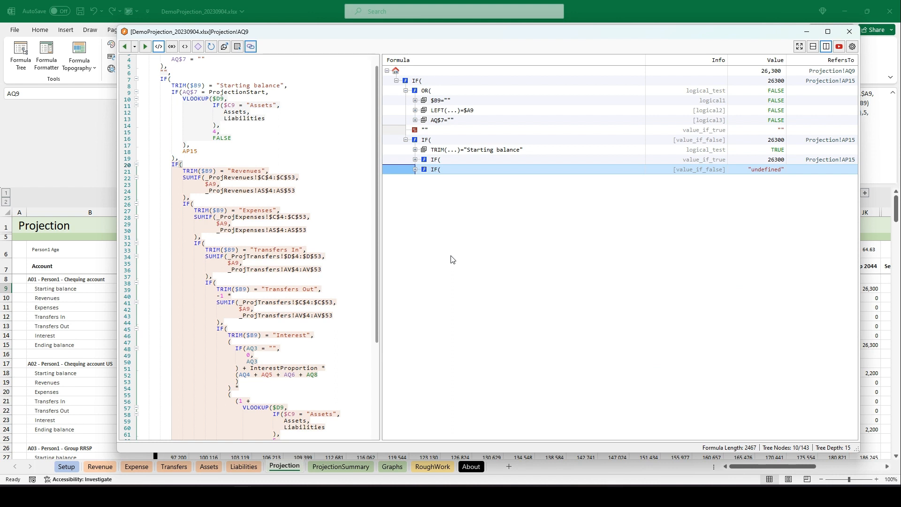
{"action": "key", "text": "Up"}
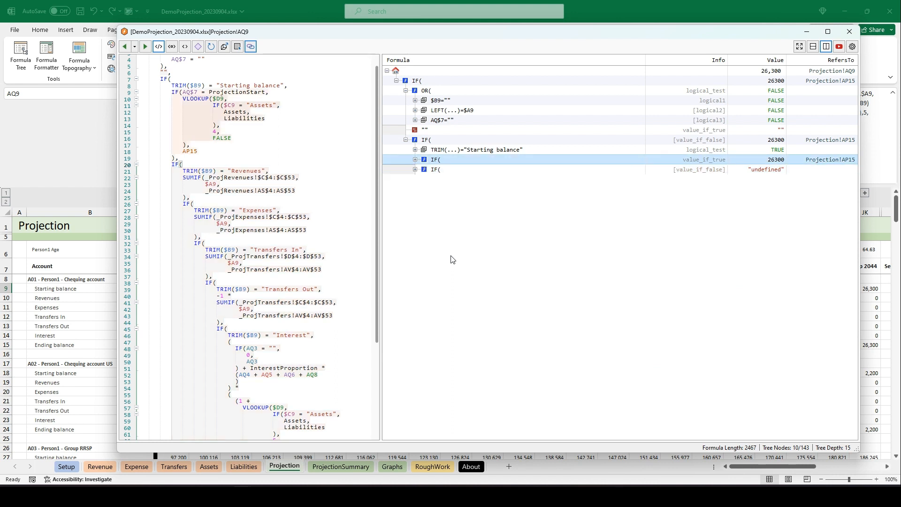
{"action": "key", "text": "Right"}
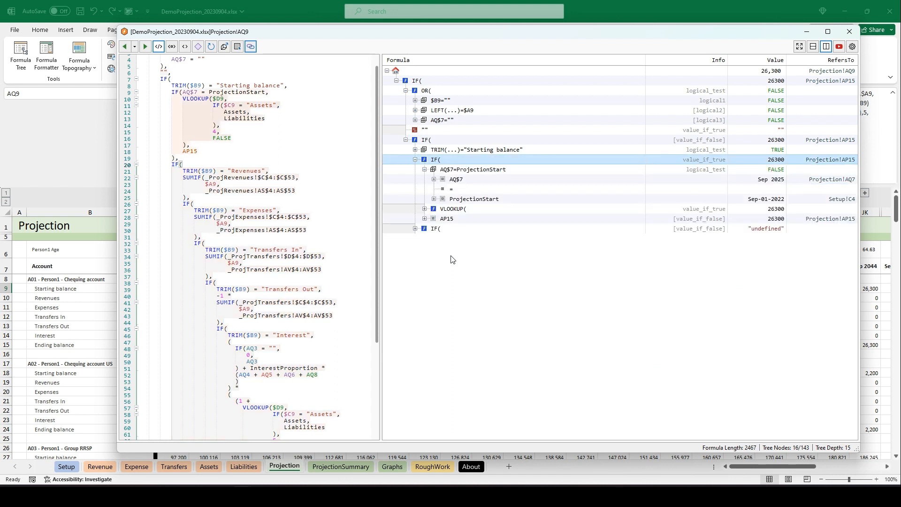
{"action": "key", "text": "Down"}
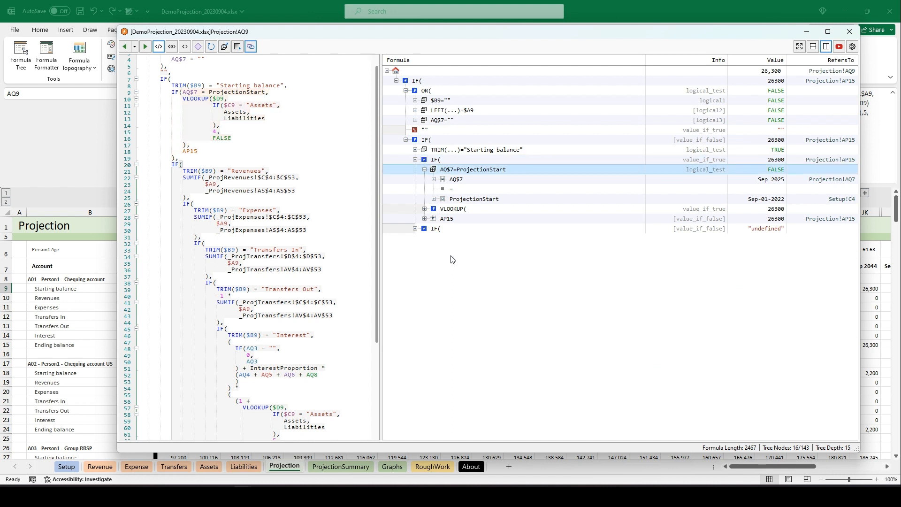
Step: Collapse the AQ$7=ProjectionStart test and step through the value_if_true IF's arguments down to AP15
{"action": "key", "text": "Left"}
{"action": "key", "text": "Down"}
{"action": "key", "text": "Left"}
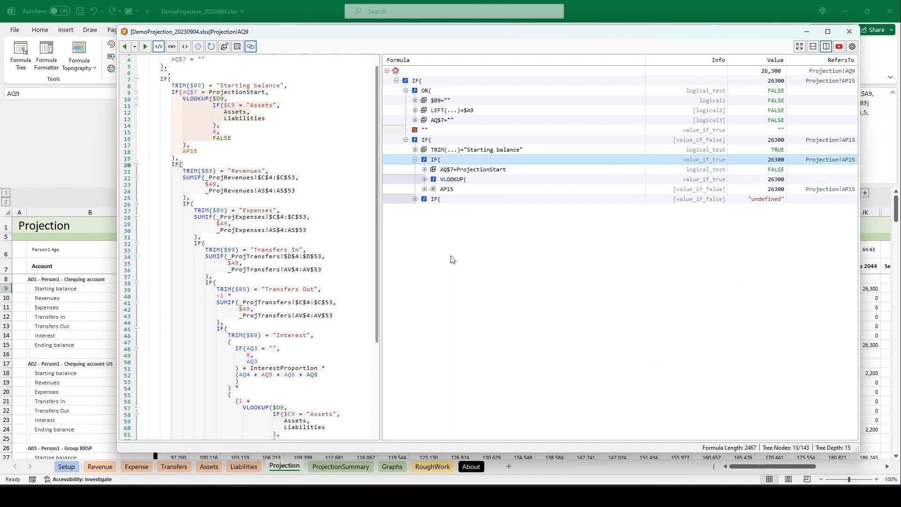
{"action": "key", "text": "Down"}
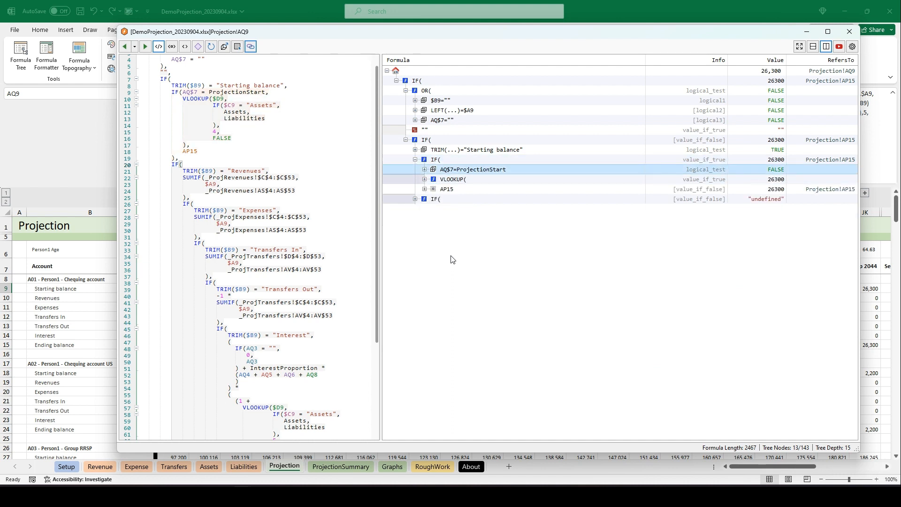
{"action": "key", "text": "Down"}
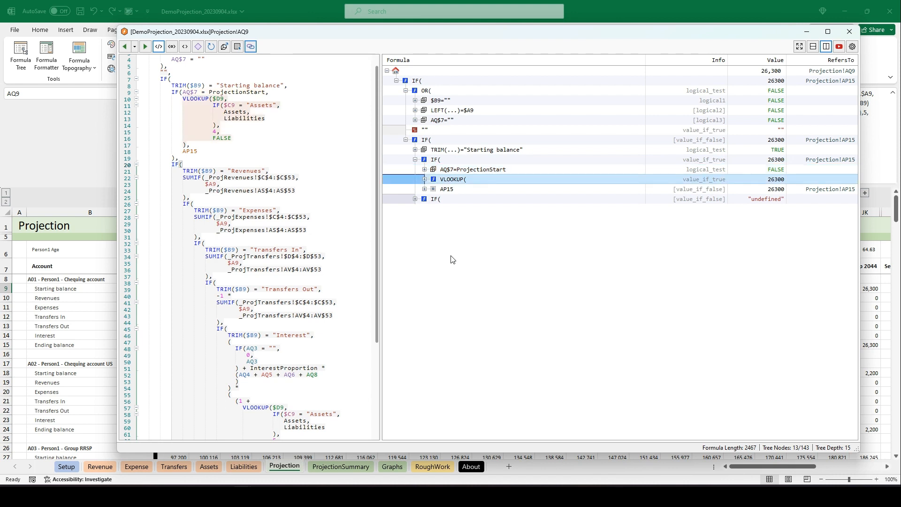
{"action": "key", "text": "Down"}
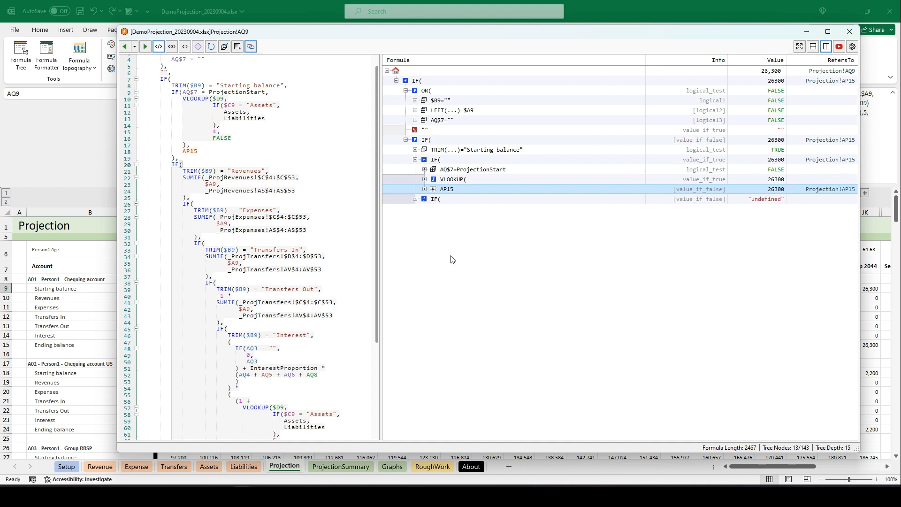
Step: Expand AP15 to examine its underlying formula and that formula's outer IF arguments, and fold the formula node back up
{"action": "key", "text": "Right"}
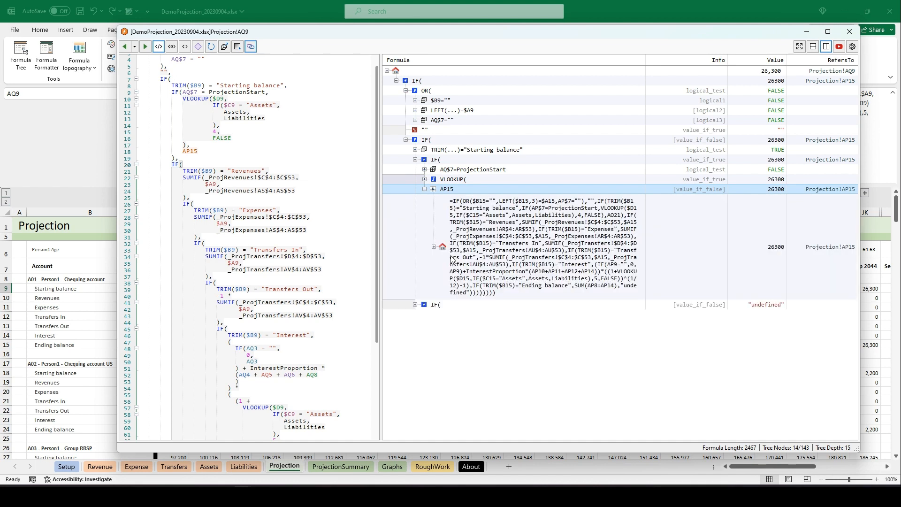
{"action": "key", "text": "Down"}
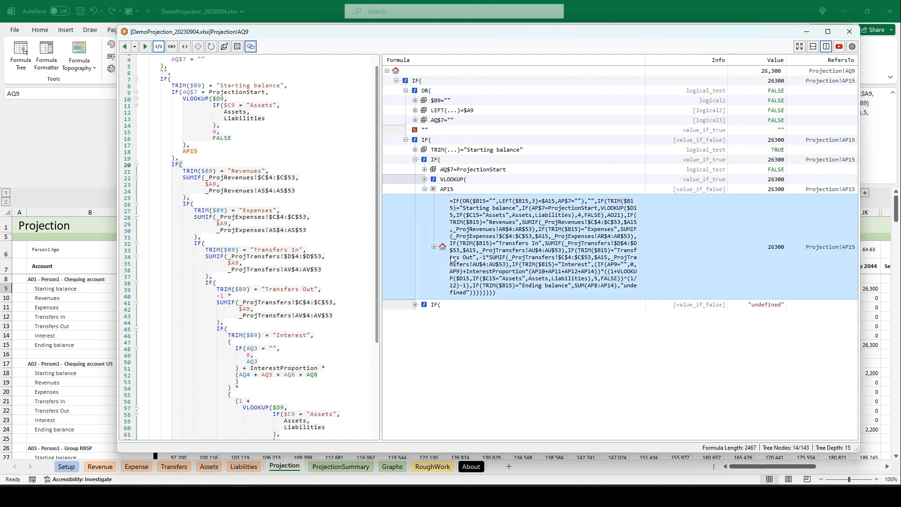
{"action": "key", "text": "Up"}
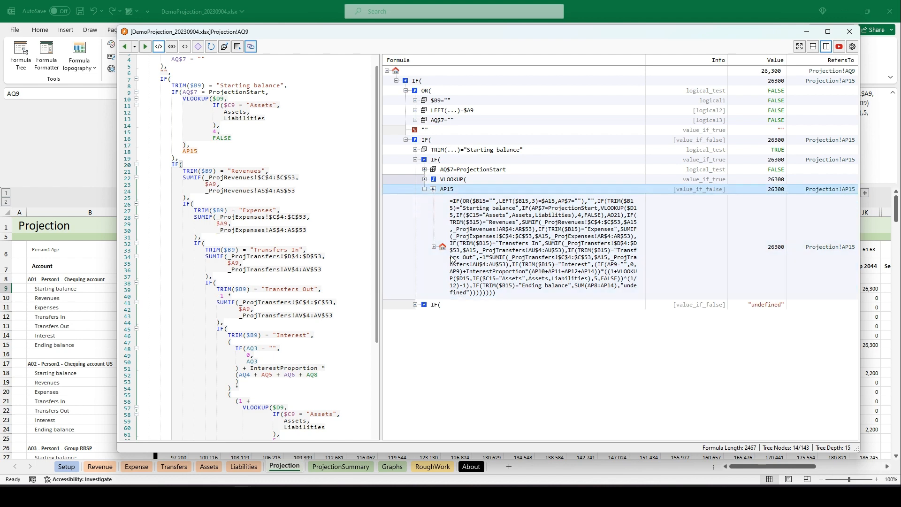
{"action": "right_click", "coordinate": [454, 190]}
{"action": "left_click", "coordinate": [435, 248]}
{"action": "left_click", "coordinate": [434, 248]}
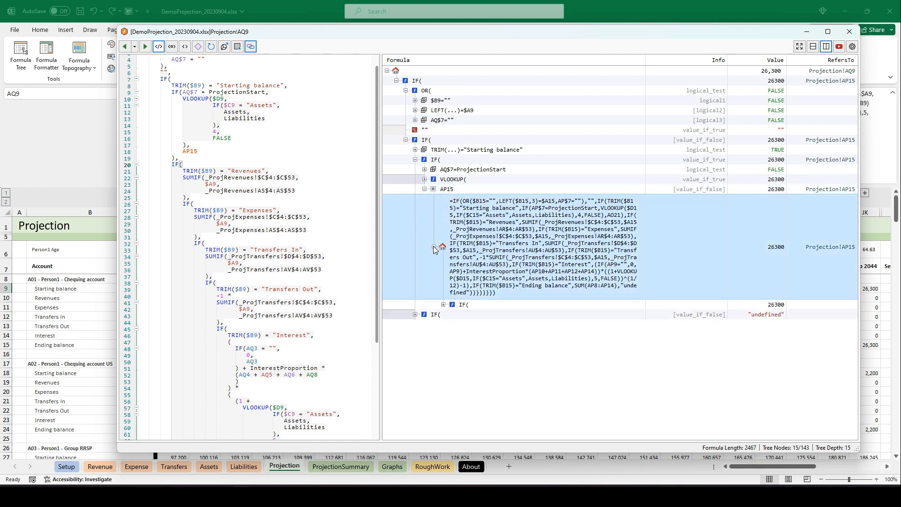
{"action": "left_click", "coordinate": [443, 305]}
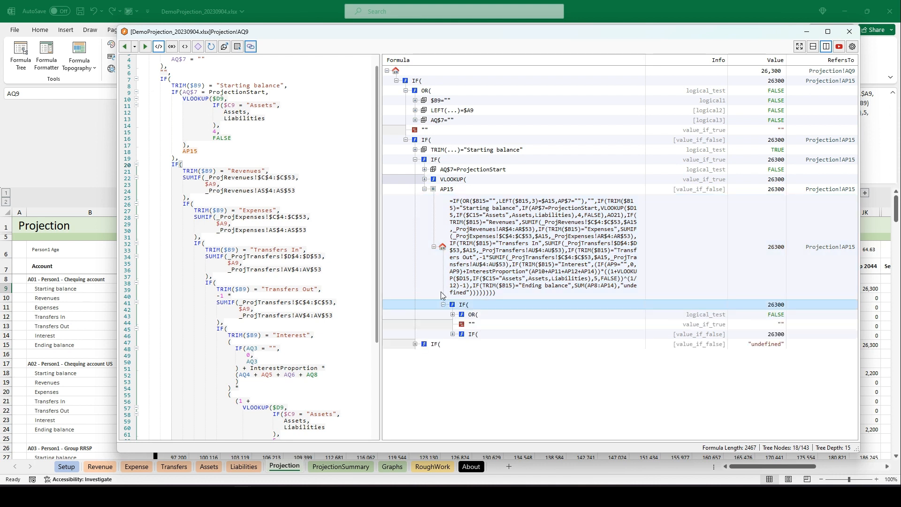
{"action": "left_click", "coordinate": [434, 247]}
{"action": "left_click", "coordinate": [437, 192]}
Step: Inspect AP15's formula tree in a new window, close that window, and collapse the AP15 node in the AQ9 tree
{"action": "right_click", "coordinate": [452, 193]}
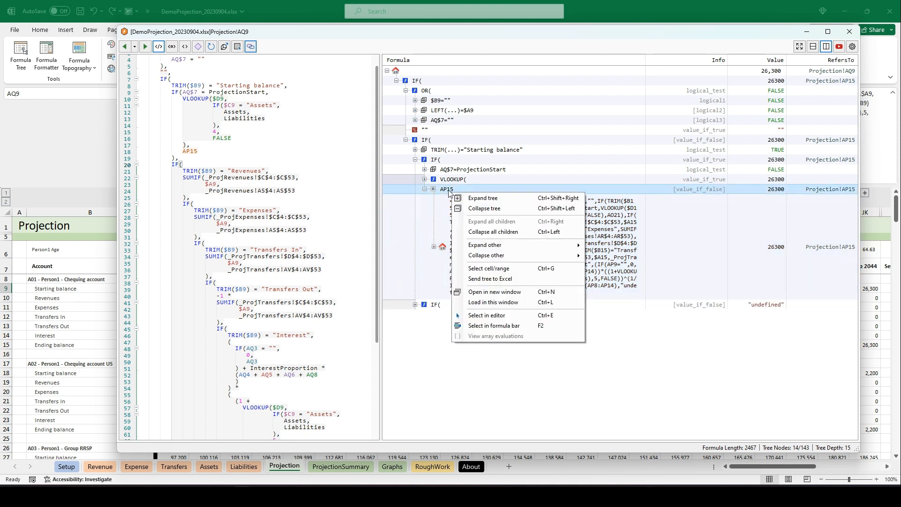
{"action": "left_click", "coordinate": [531, 297]}
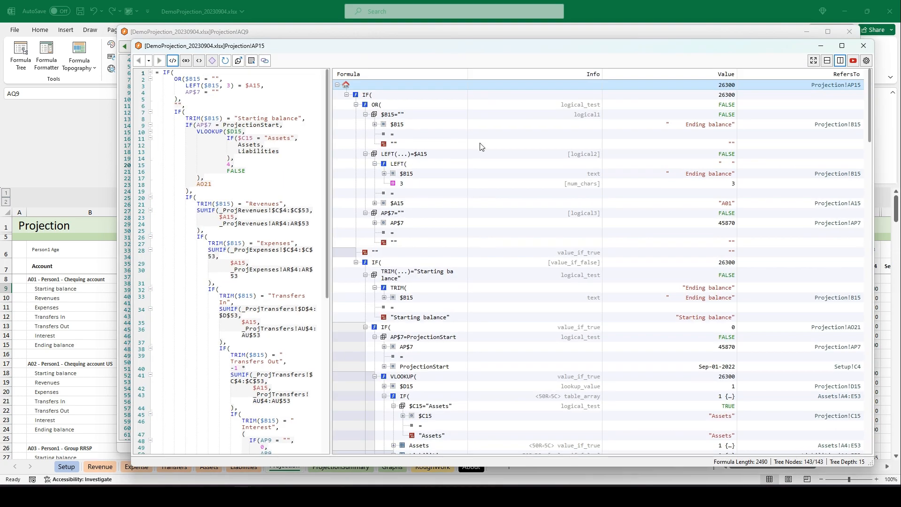
{"action": "left_click_drag", "start_coordinate": [445, 52], "coordinate": [426, 40]}
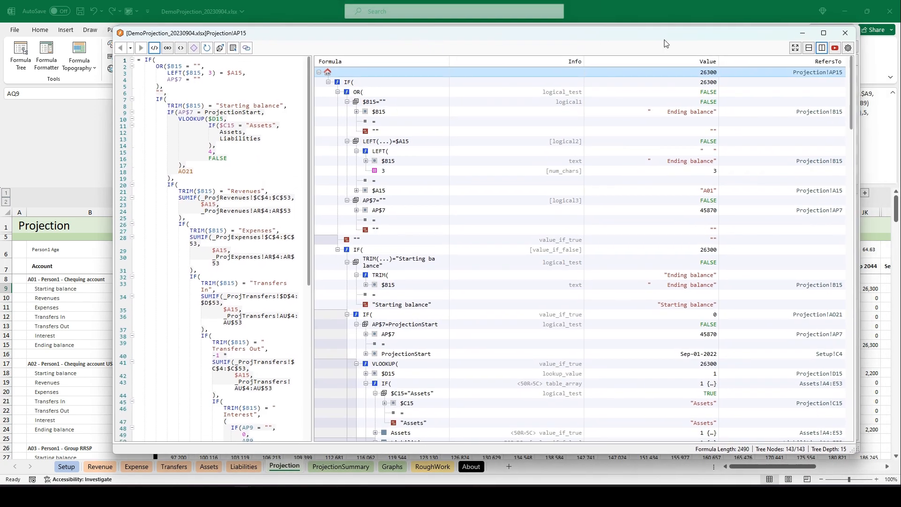
{"action": "left_click", "coordinate": [845, 33]}
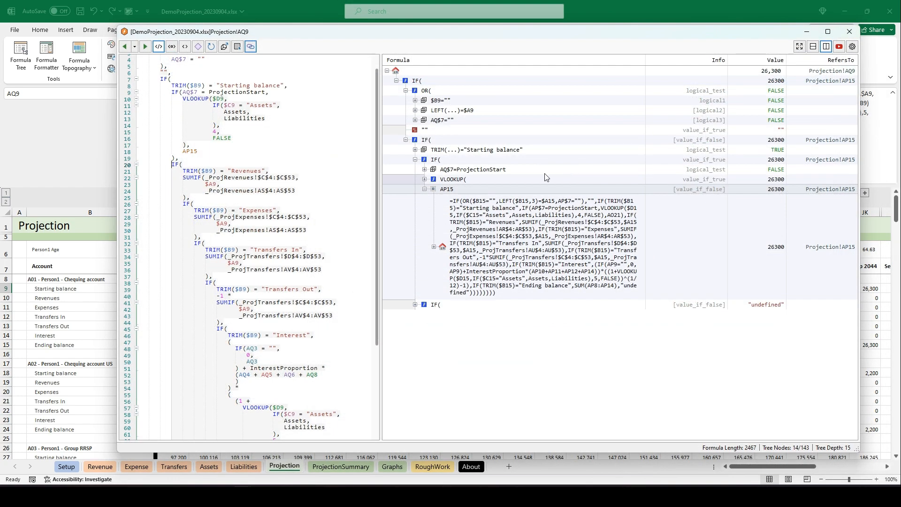
{"action": "left_click", "coordinate": [424, 189]}
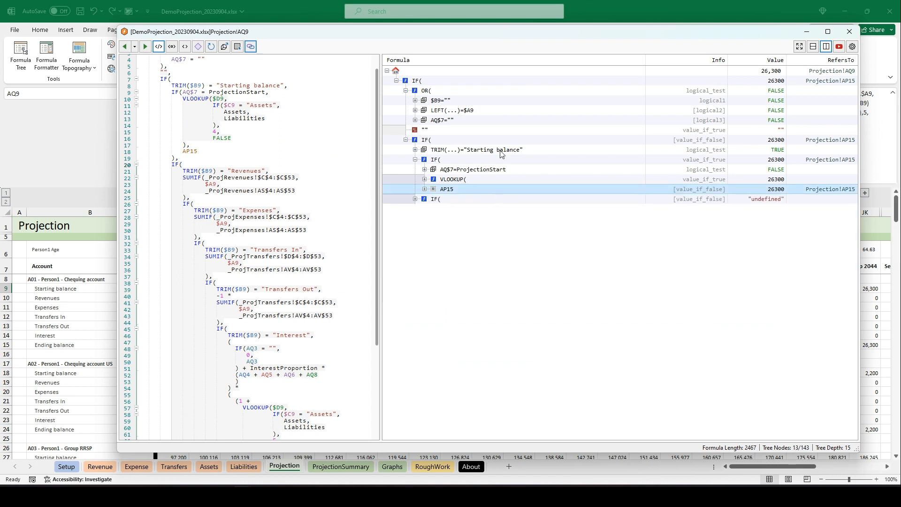
Step: Move the tree window down to uncover the formula bar, and select the LEFT(...)=$A9 argument of OR
{"action": "scroll", "coordinate": [376, 73], "scroll_direction": "up", "scroll_amount": 1}
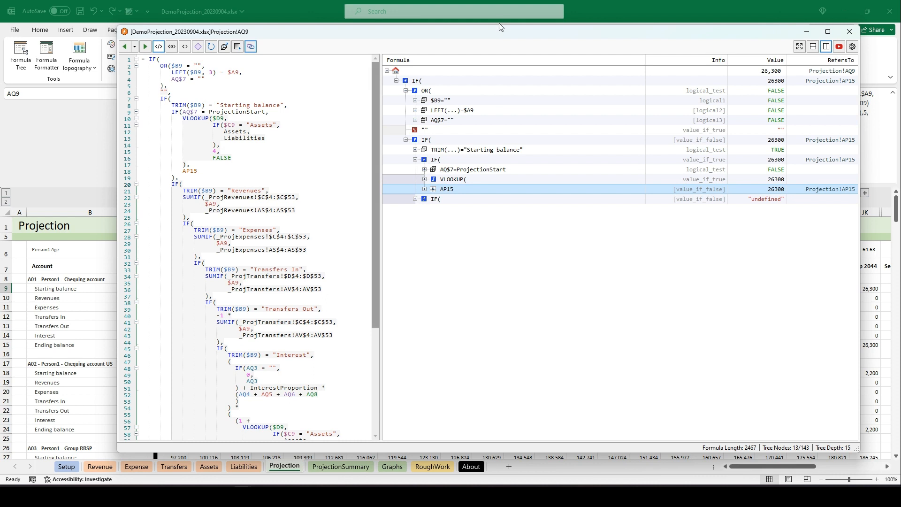
{"action": "left_click_drag", "start_coordinate": [500, 25], "coordinate": [491, 110]}
{"action": "left_click", "coordinate": [481, 188]}
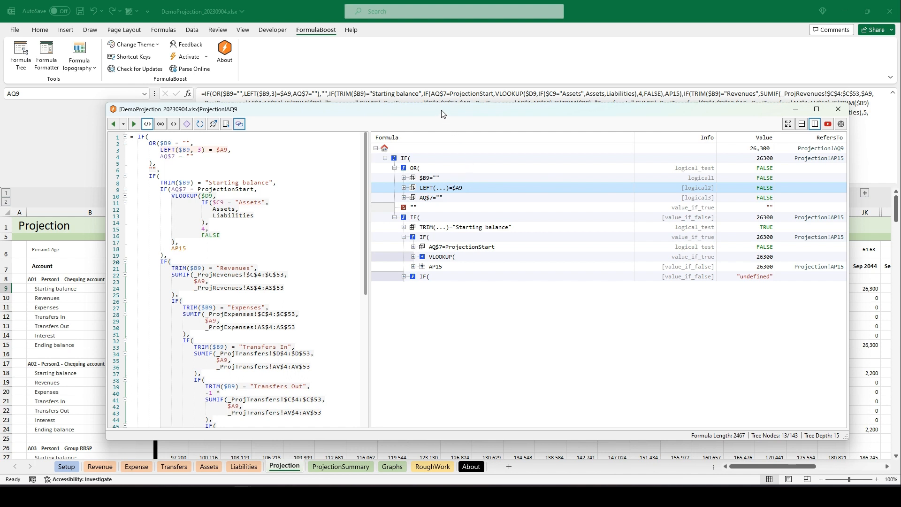
{"action": "left_click_drag", "start_coordinate": [445, 112], "coordinate": [446, 132]}
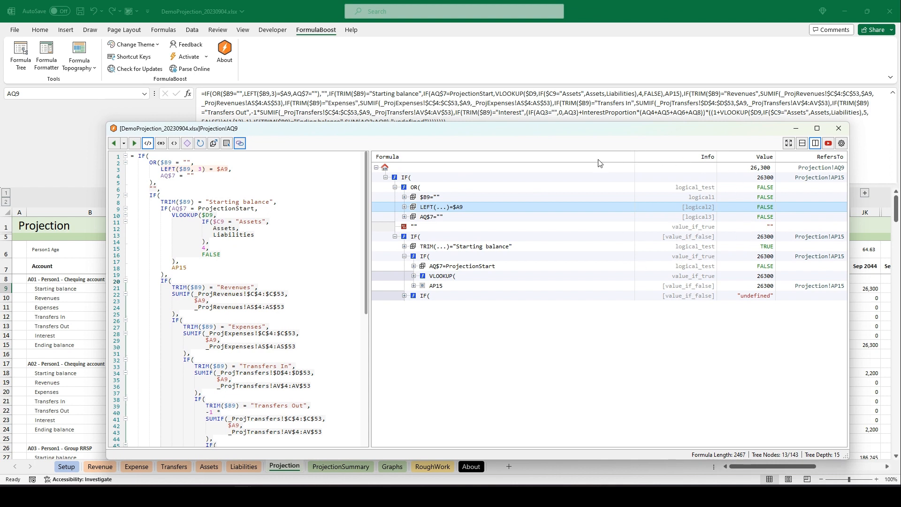
Step: Show and hide the tree window's settings categories, and hide and restore the Info column of the tree
{"action": "left_click", "coordinate": [843, 148]}
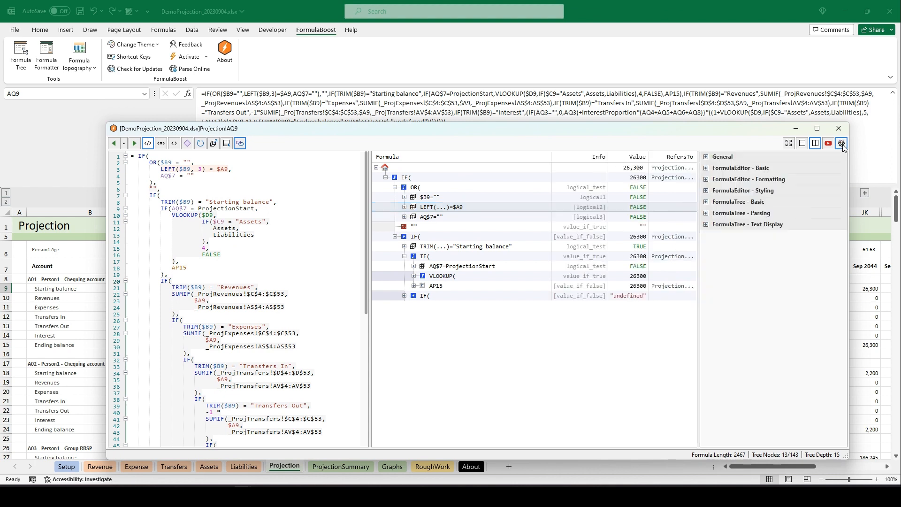
{"action": "left_click", "coordinate": [842, 144]}
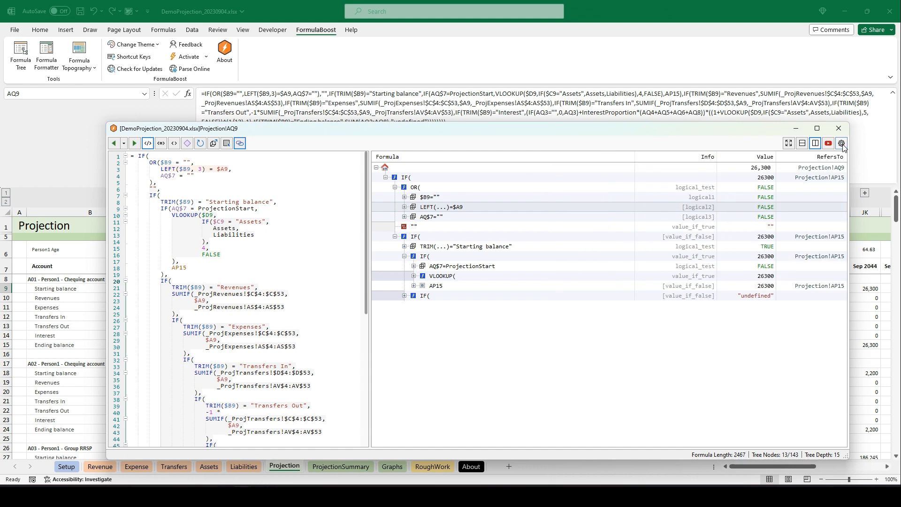
{"action": "right_click", "coordinate": [661, 159]}
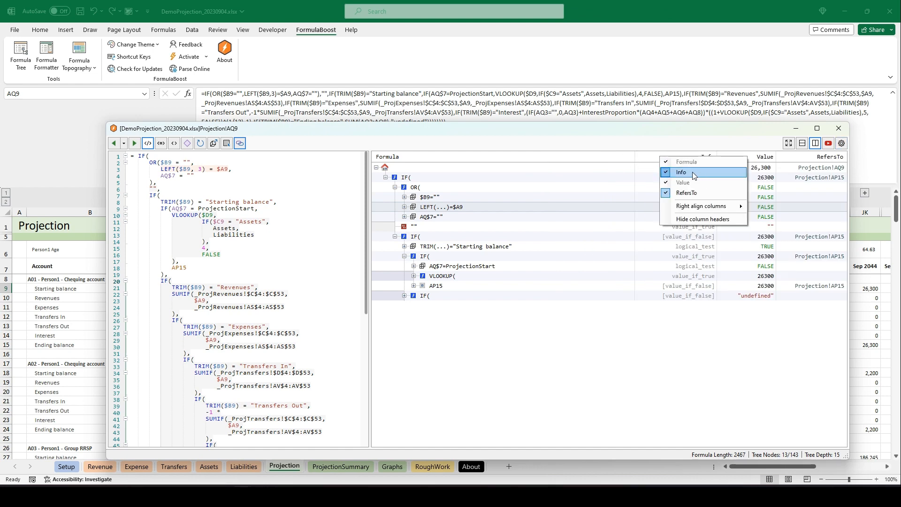
{"action": "left_click", "coordinate": [693, 174]}
{"action": "left_click_drag", "start_coordinate": [641, 130], "coordinate": [603, 123]}
{"action": "right_click", "coordinate": [658, 148]}
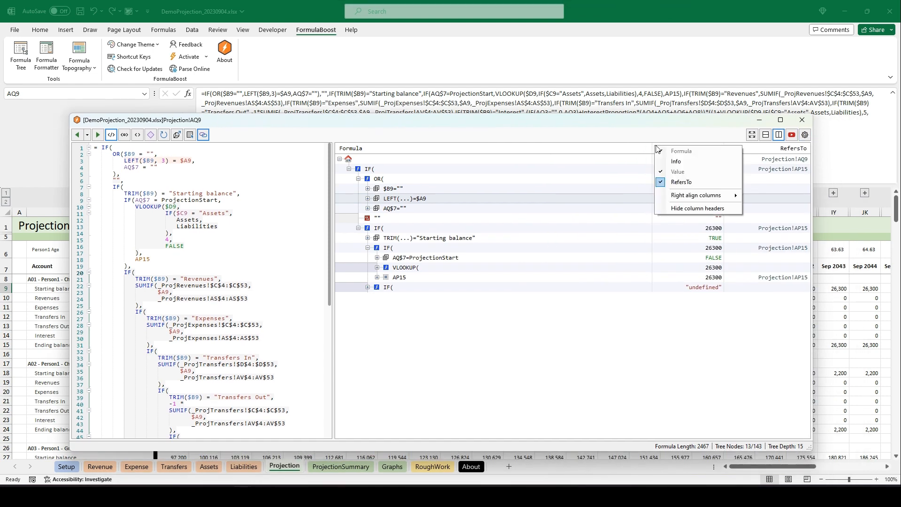
{"action": "left_click", "coordinate": [680, 162]}
Step: Select the TRIM(...)="Starting balance" test of the value_if_false IF and reposition the tree window over the worksheet
{"action": "left_click", "coordinate": [483, 241]}
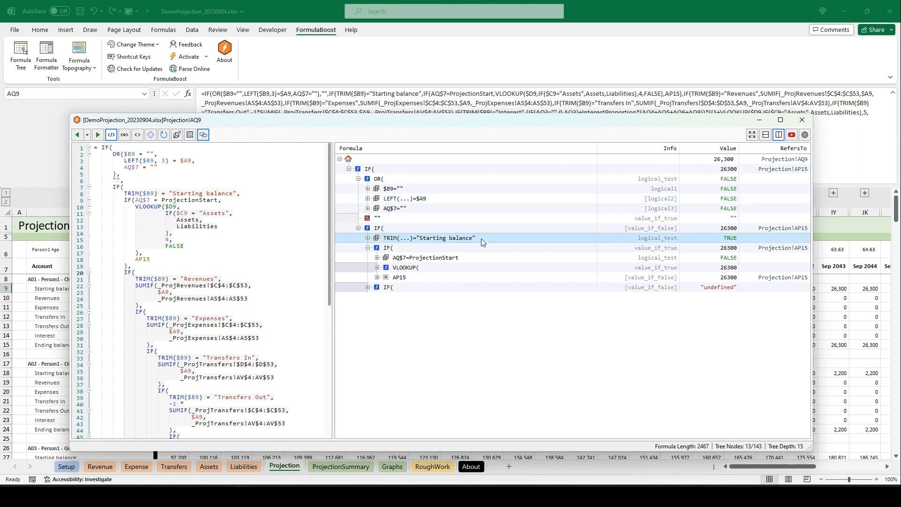
{"action": "left_click_drag", "start_coordinate": [420, 122], "coordinate": [446, 119]}
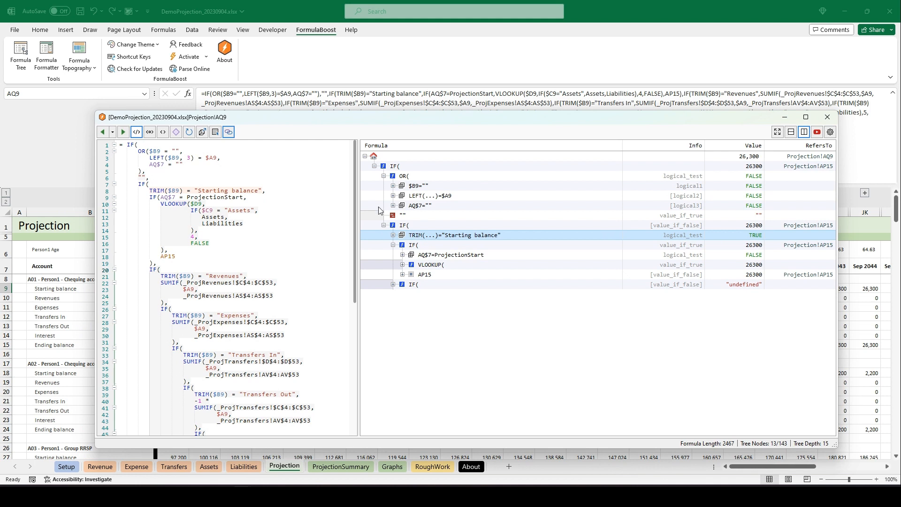
{"action": "mouse_move", "coordinate": [377, 120]}
{"action": "left_mouse_down"}
{"action": "mouse_move", "coordinate": [395, 116]}
{"action": "mouse_move", "coordinate": [368, 123]}
{"action": "left_mouse_up"}
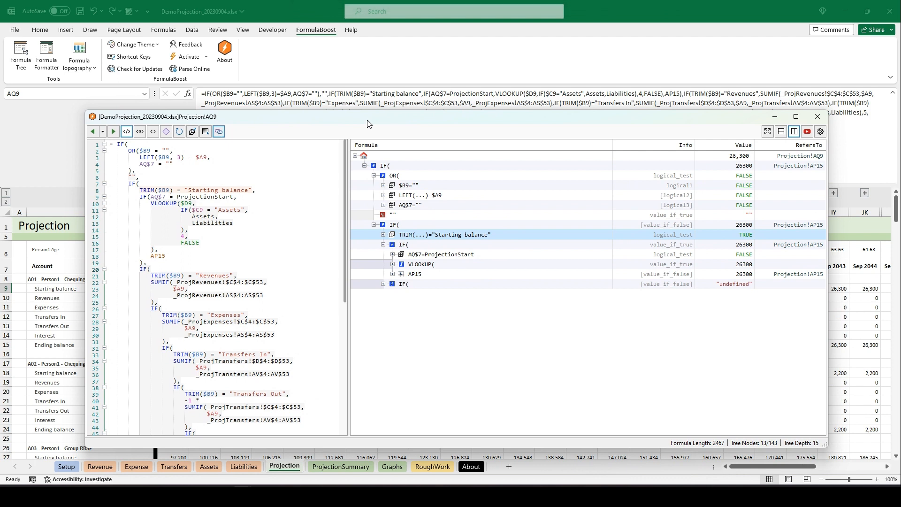